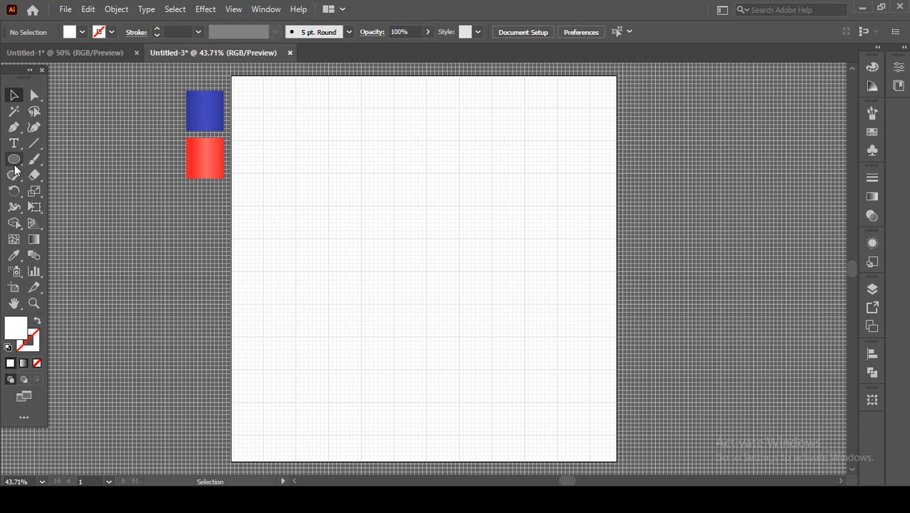
Draw a circle with the Ellipse tool, centred on a major grid intersection and two major grid squares wide.
left_click(15, 164)
scroll(405, 239, "up", 3)
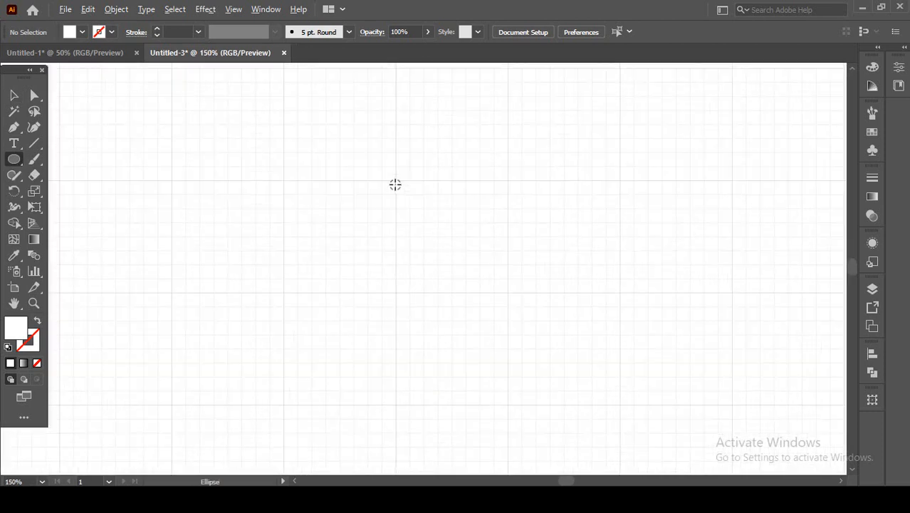
scroll(394, 184, "up", 2)
left_click_drag(397, 179, 403, 228)
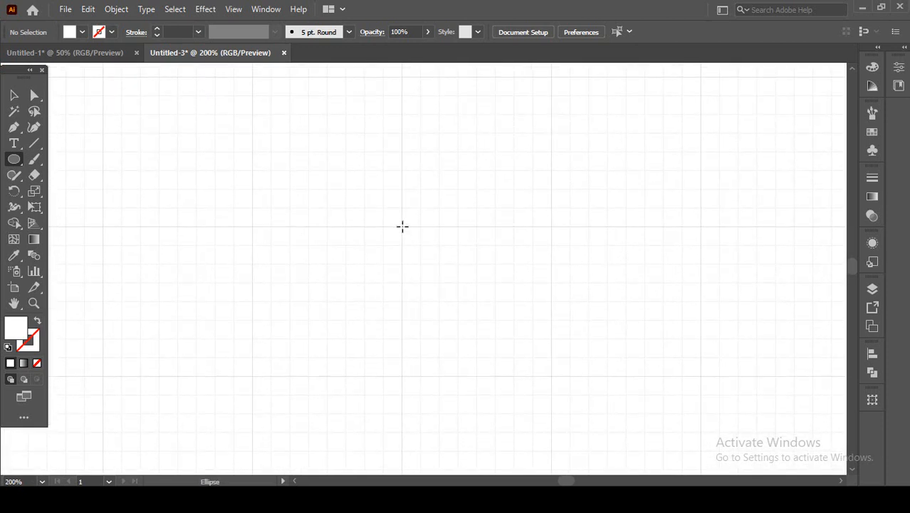
left_click_drag(402, 227, 504, 369)
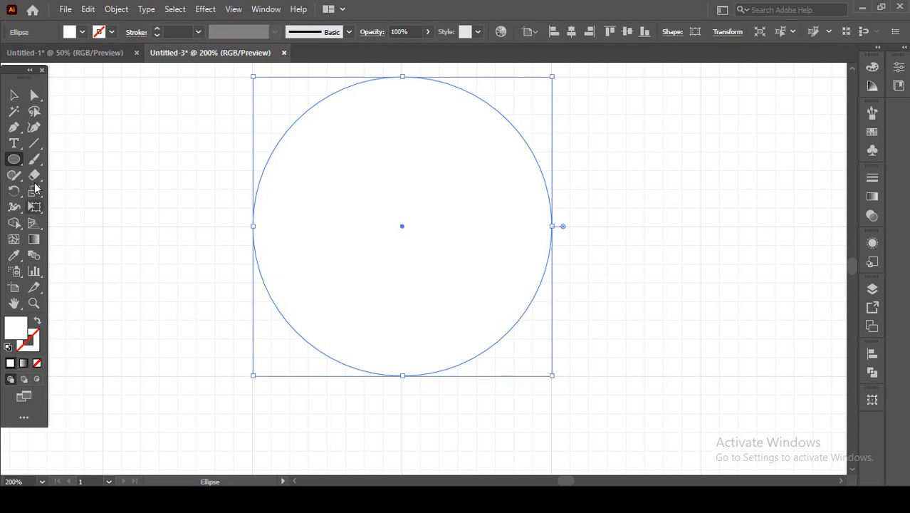
Give the circle the default black 1 pt stroke and remove its fill.
left_click(14, 95)
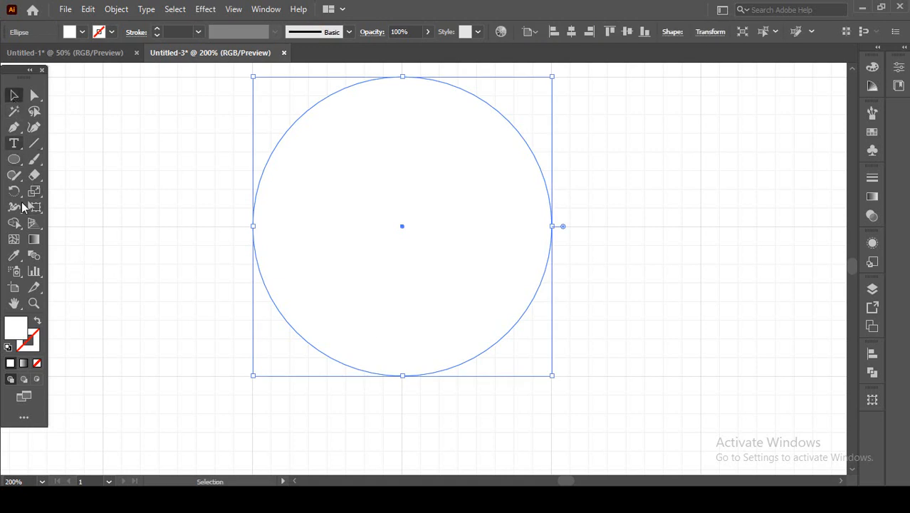
left_click(7, 348)
left_click(37, 363)
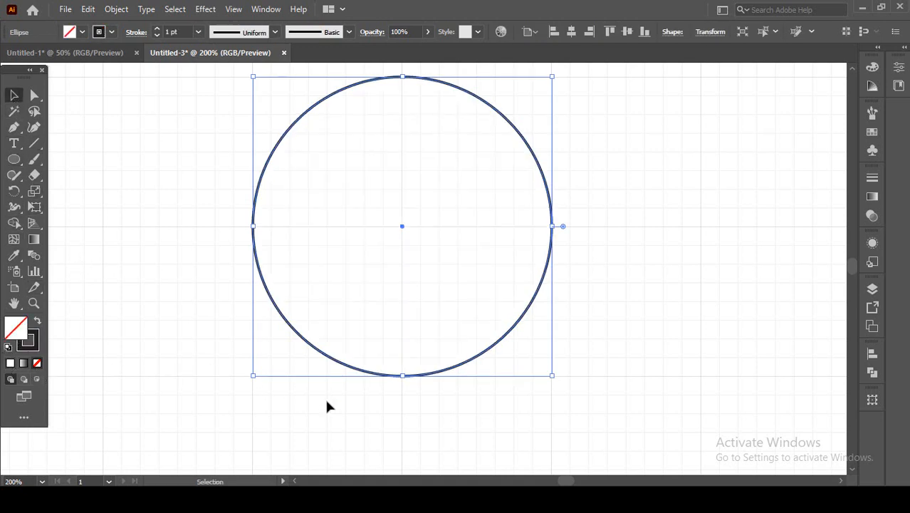
Examine how the circle's bottom and top anchor points line up with the grid lines.
scroll(392, 377, "up", 5)
scroll(443, 362, "down", 5)
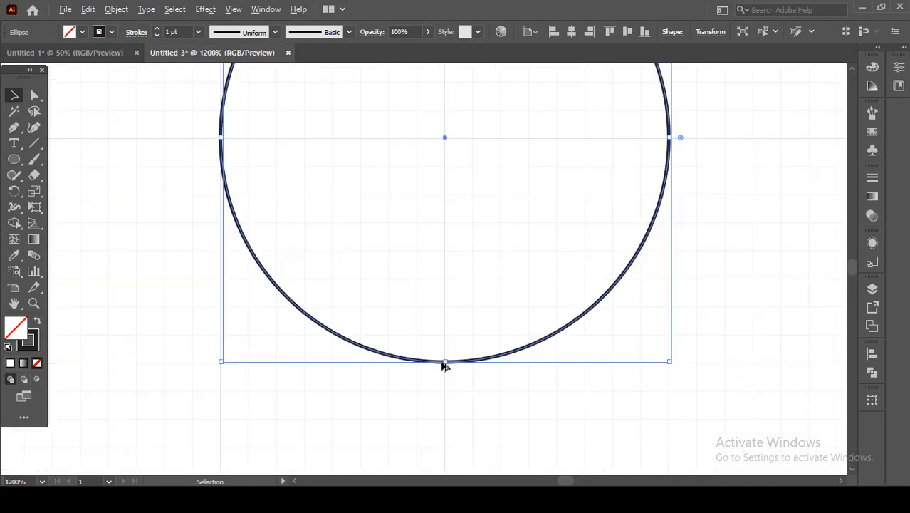
key("space")
scroll(429, 187, "up", 3)
scroll(437, 171, "up", 4)
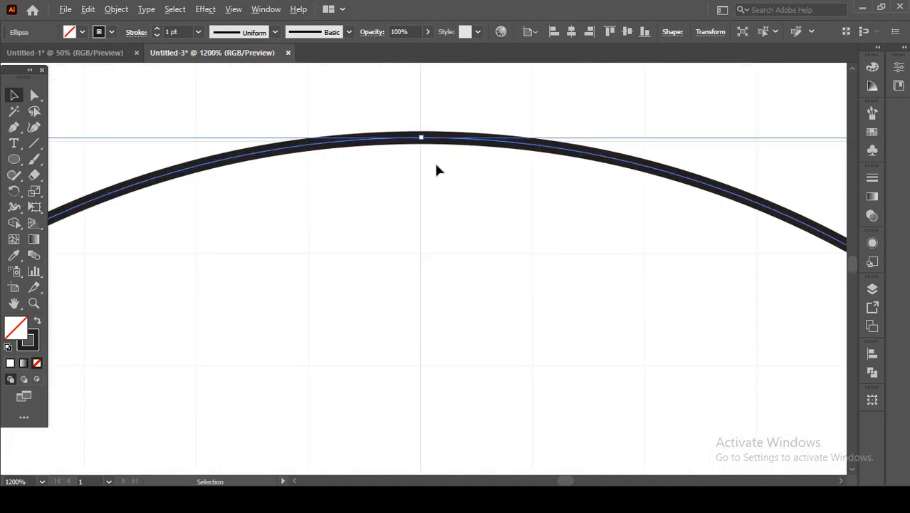
scroll(436, 168, "down", 6)
key("space")
left_click_drag(452, 302, 419, 274)
left_click(418, 269)
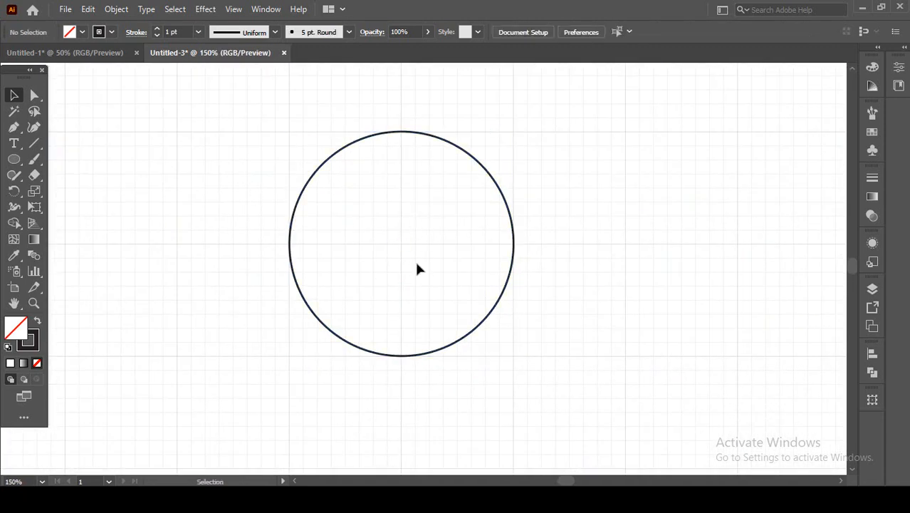
Duplicate the circle straight down, leaving a gap of one major grid square between the original and the copy.
left_click_drag(266, 140, 390, 171)
scroll(394, 266, "down", 1)
key("space")
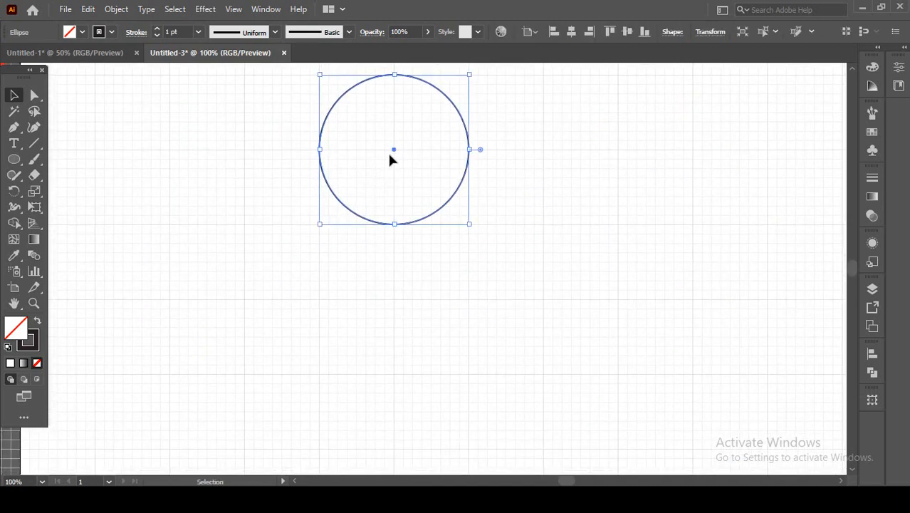
left_click_drag(394, 152, 395, 380)
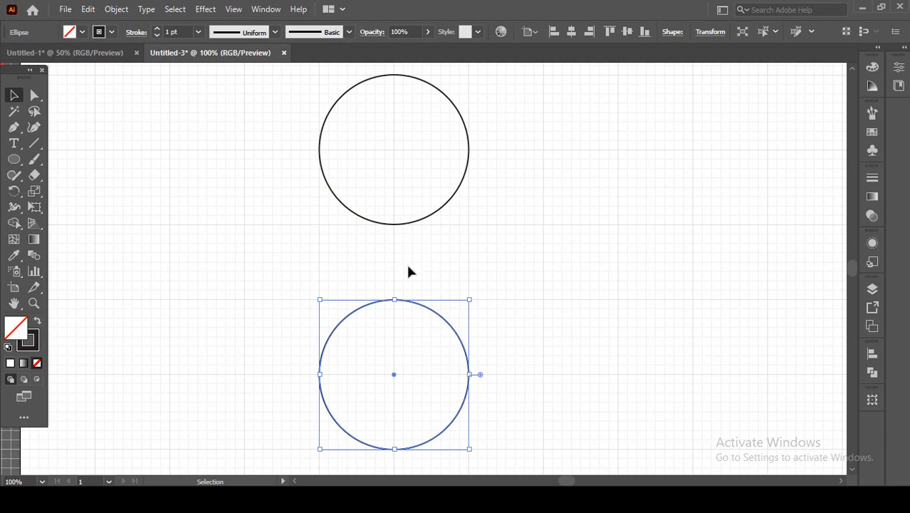
Duplicate the lower circle horizontally to its left and fine-tune the copy's position for a gap of about three minor grid squares.
left_click_drag(406, 265, 465, 189)
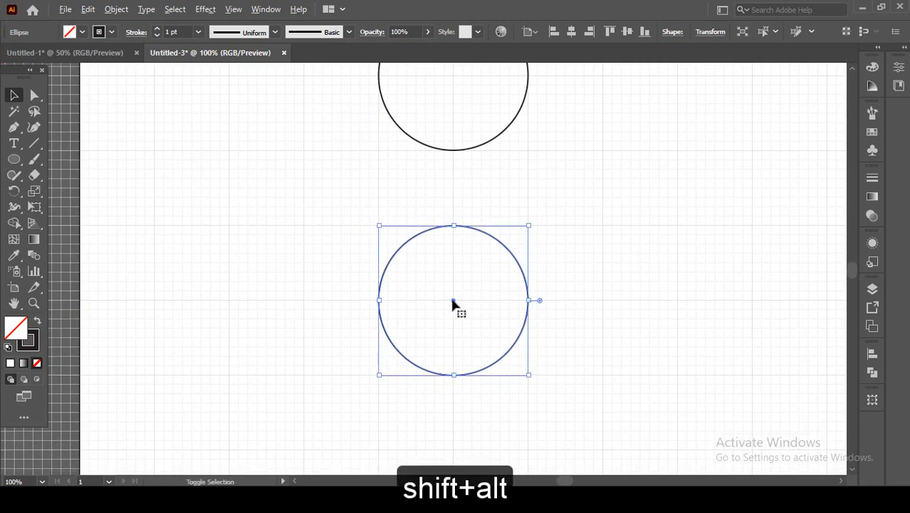
left_click_drag(453, 305, 276, 305)
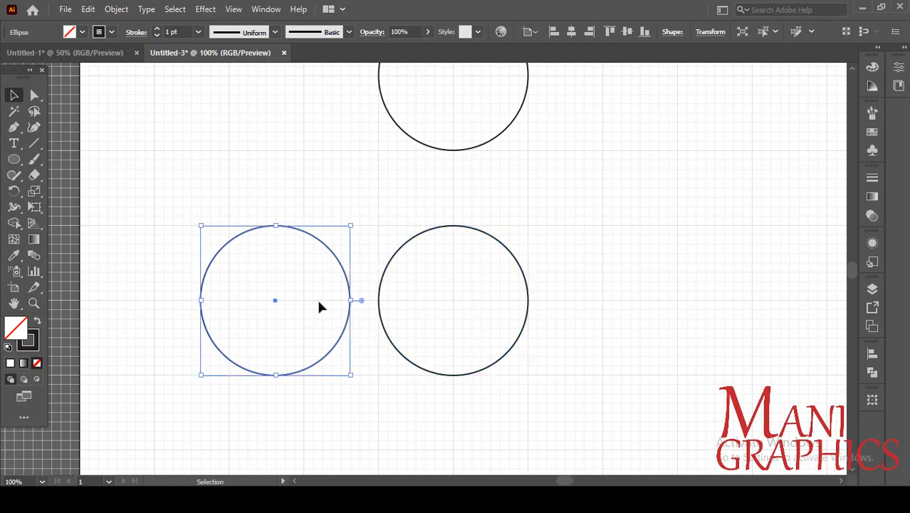
scroll(354, 302, "up", 4)
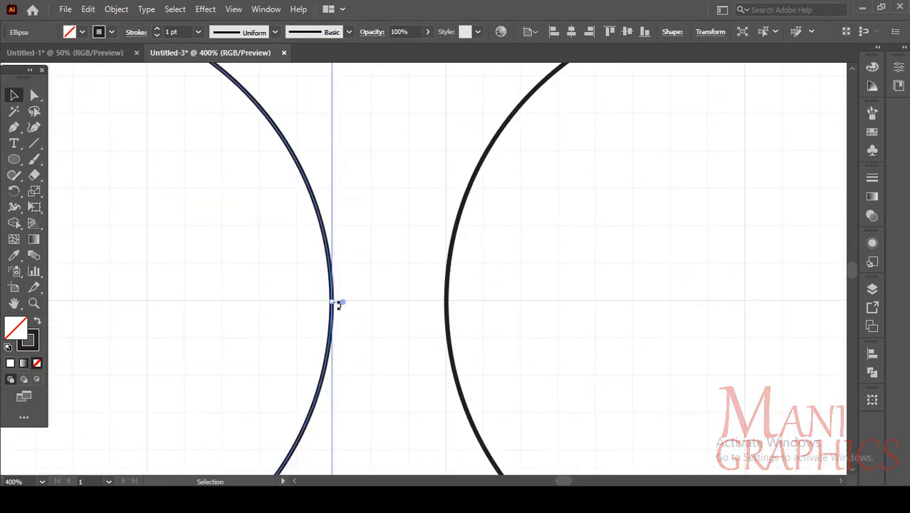
left_click(292, 299)
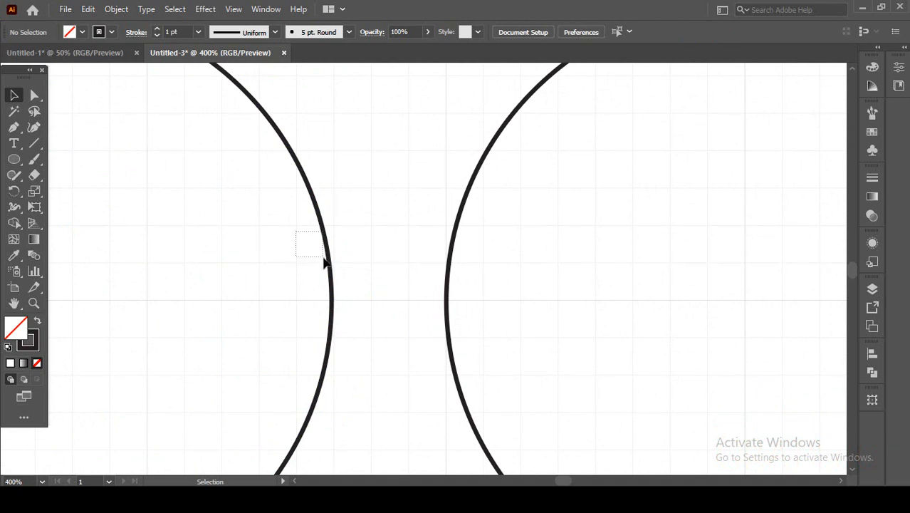
left_click_drag(324, 262, 325, 264)
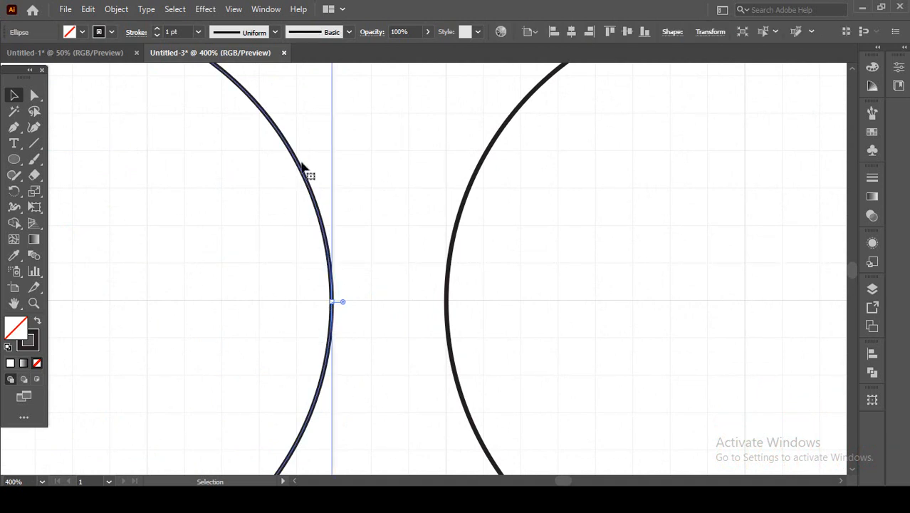
left_click_drag(302, 165, 305, 178)
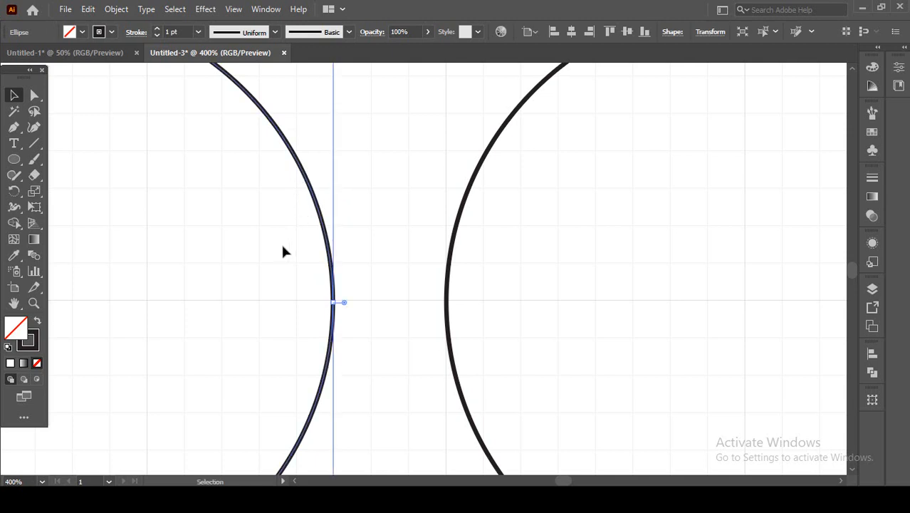
left_click(282, 248)
scroll(352, 290, "down", 3)
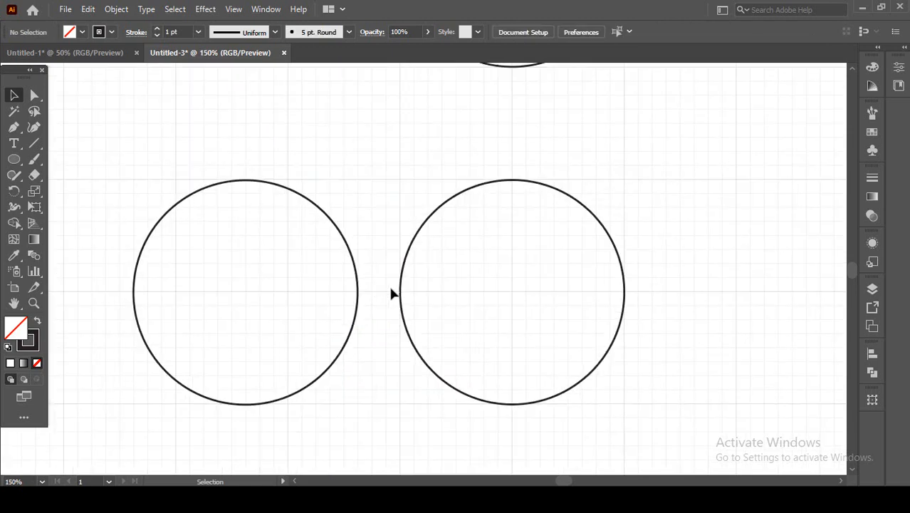
Duplicate the lower middle circle horizontally to its right, leaving a gap of about three minor grid squares.
scroll(319, 285, "right", 3)
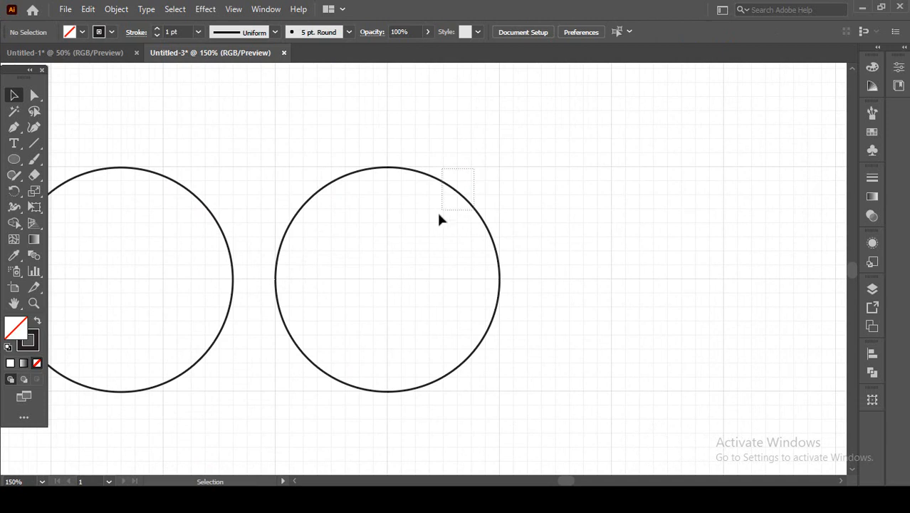
left_click(388, 284)
left_click_drag(387, 283, 656, 294)
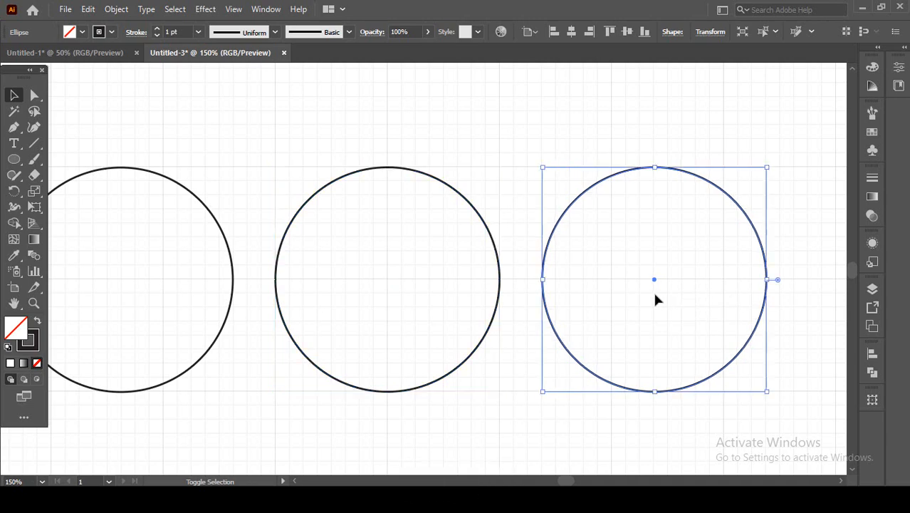
left_click(556, 298)
scroll(539, 285, "up", 4)
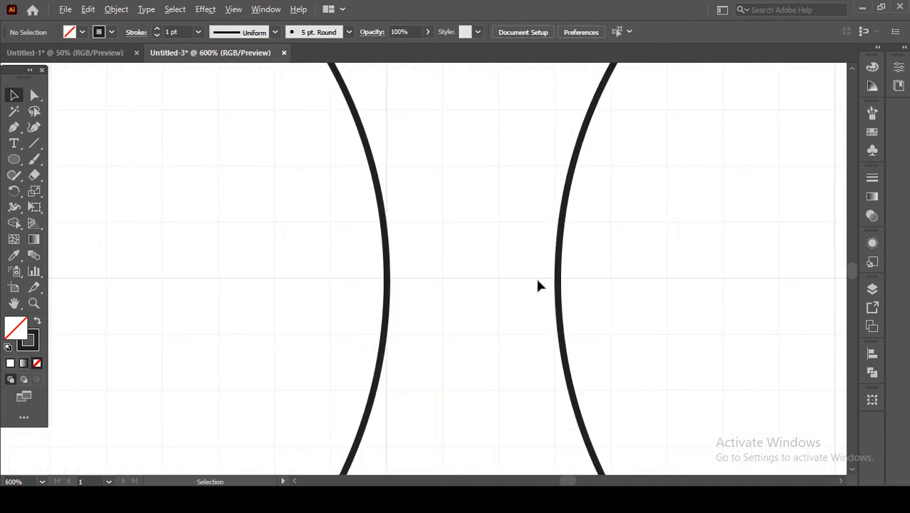
scroll(436, 273, "down", 6)
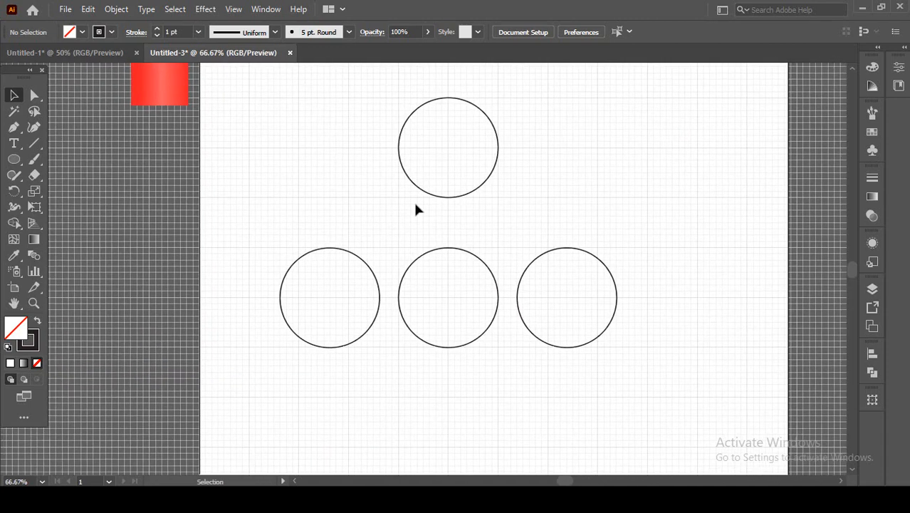
Draw a short diagonal line with the Line Segment tool, from the top circle's upper-left edge down to its left.
scroll(402, 157, "up", 2)
left_click_drag(402, 157, 368, 233)
scroll(404, 239, "down", 2)
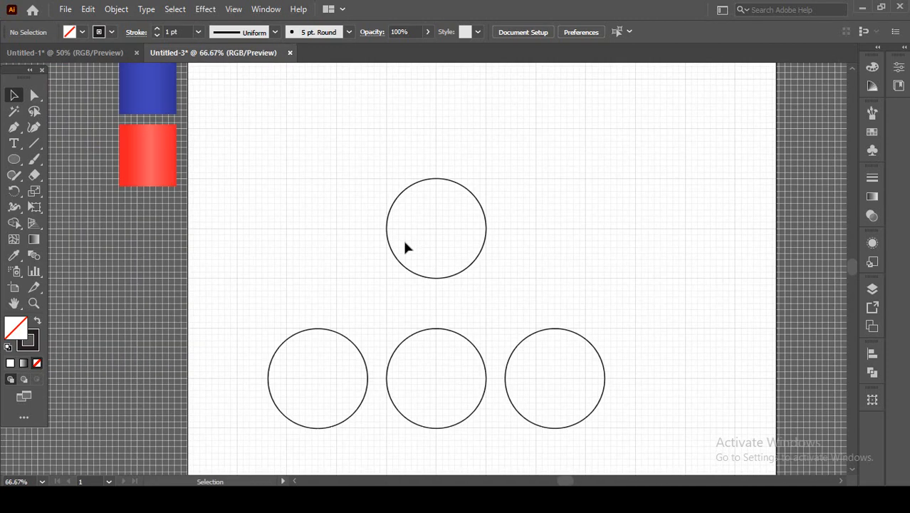
left_click_drag(468, 264, 448, 206)
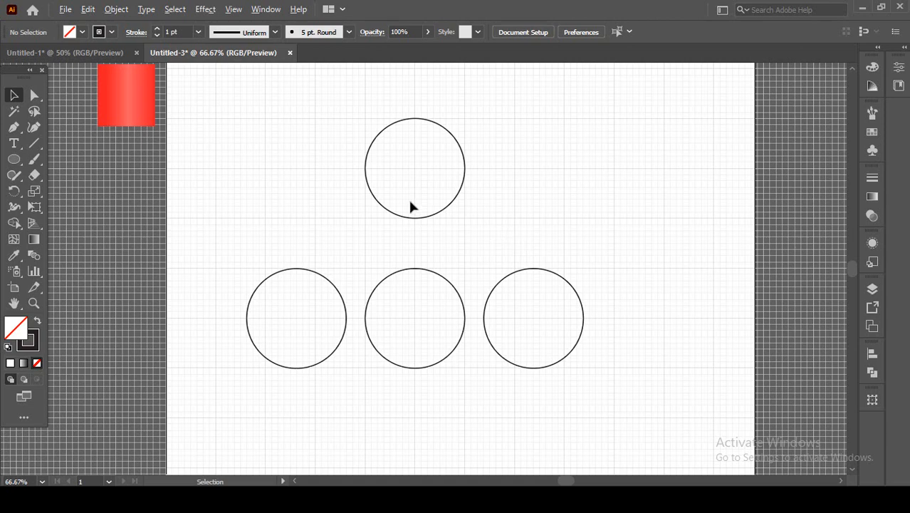
scroll(371, 149, "up", 3)
scroll(370, 174, "up", 1)
scroll(370, 176, "up", 1)
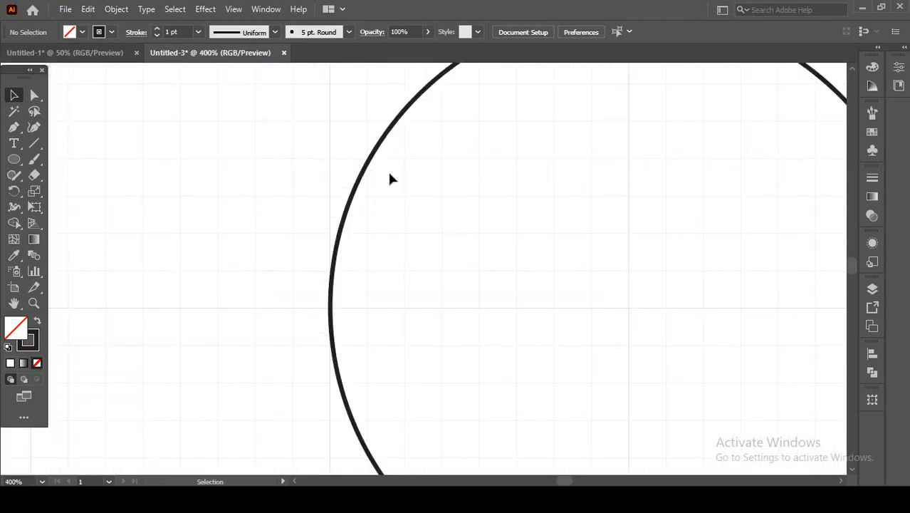
left_click(35, 142)
scroll(365, 155, "up", 2)
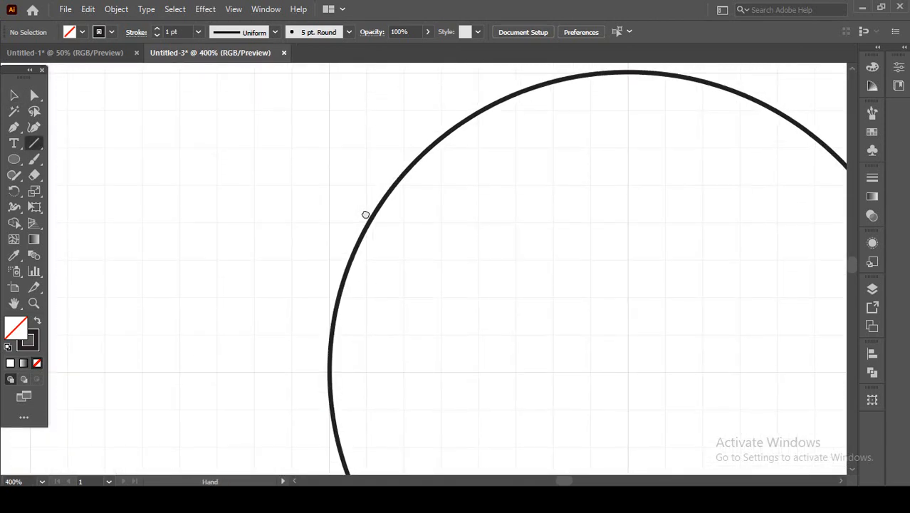
scroll(417, 160, "up", 2)
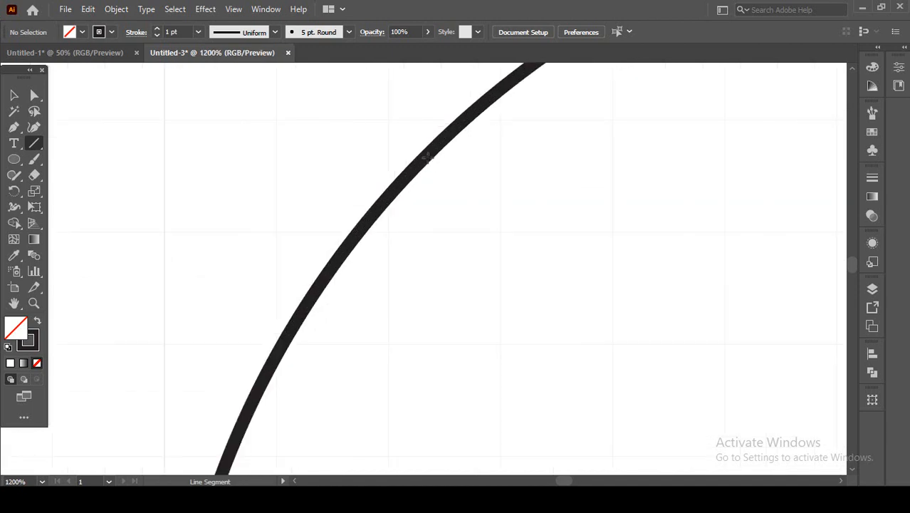
left_click_drag(426, 161, 157, 442)
Extend the line's lower anchor point with Direct Selection toward the lower-left circle's upper-left edge, at about X 47 mm, Y 160 mm.
scroll(157, 443, "down", 3)
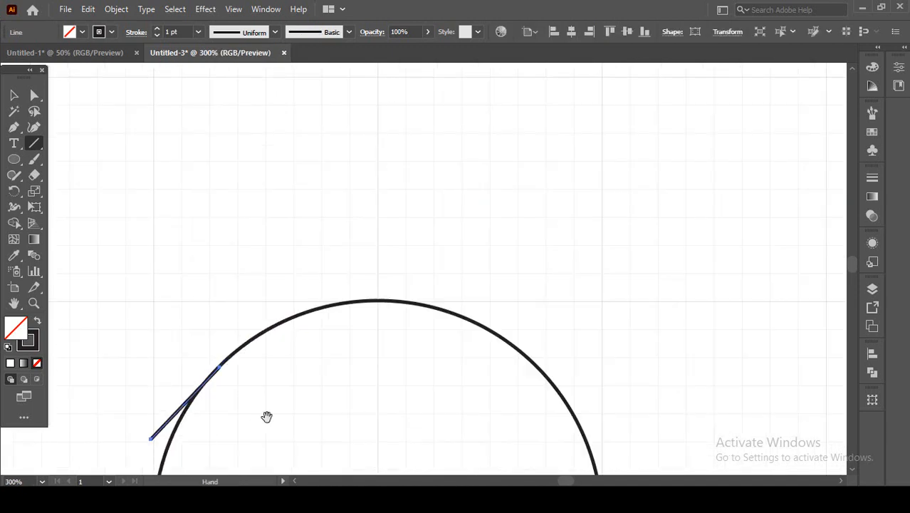
mouse_move(266, 415)
left_mouse_down()
mouse_move(508, 114)
mouse_move(461, 172)
left_mouse_up()
scroll(458, 172, "down", 2)
left_click_drag(485, 217, 479, 184)
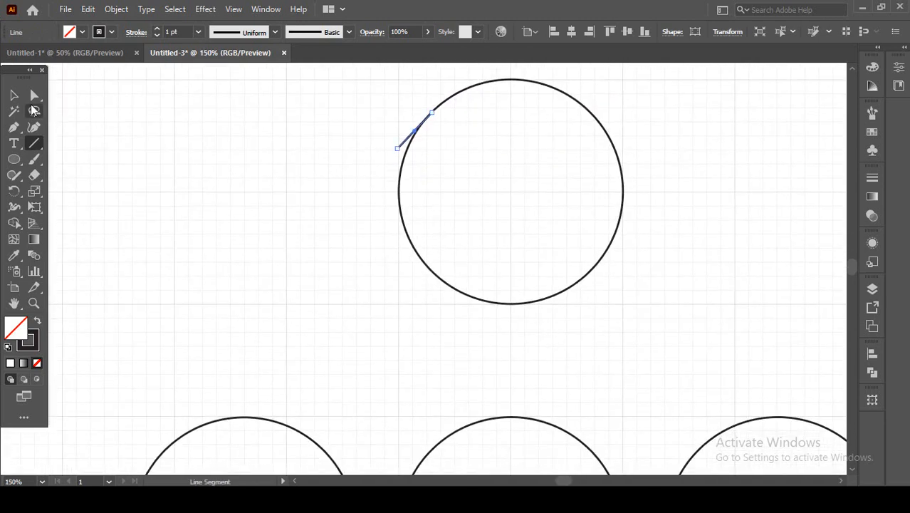
left_click(34, 98)
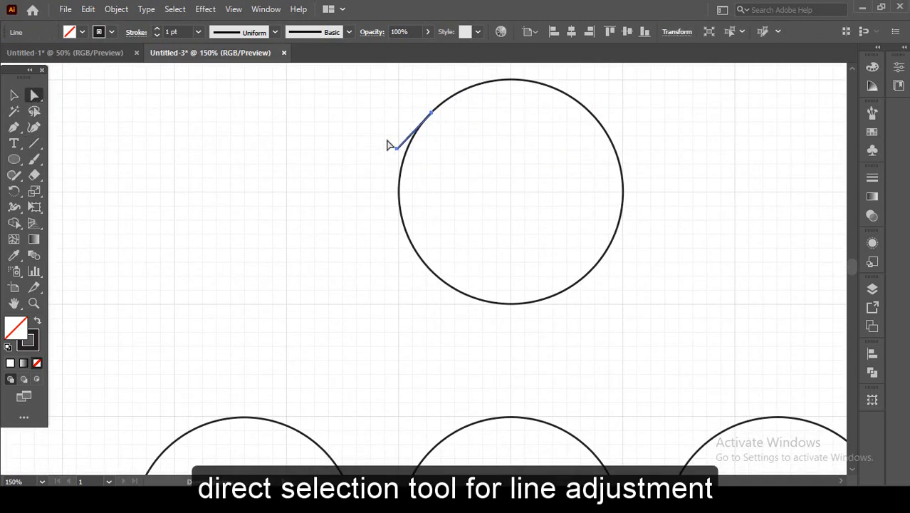
left_click(397, 150)
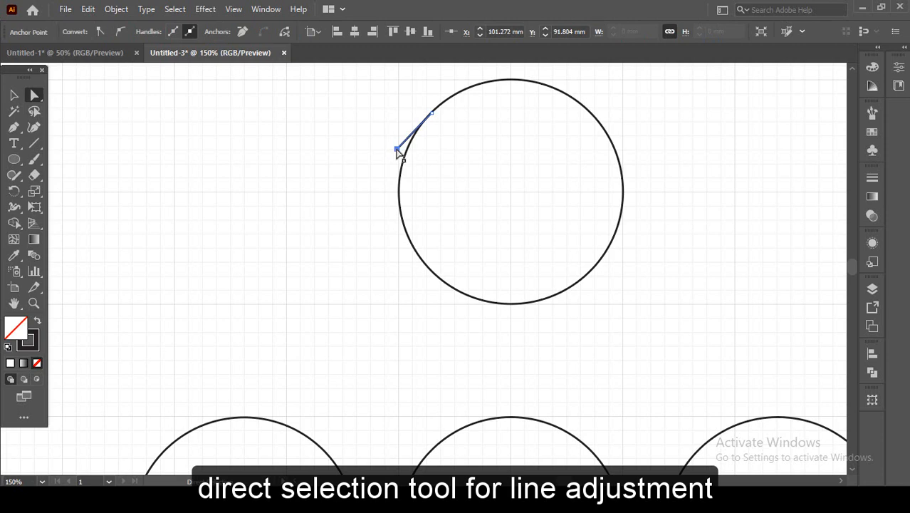
left_click_drag(397, 150, 380, 264)
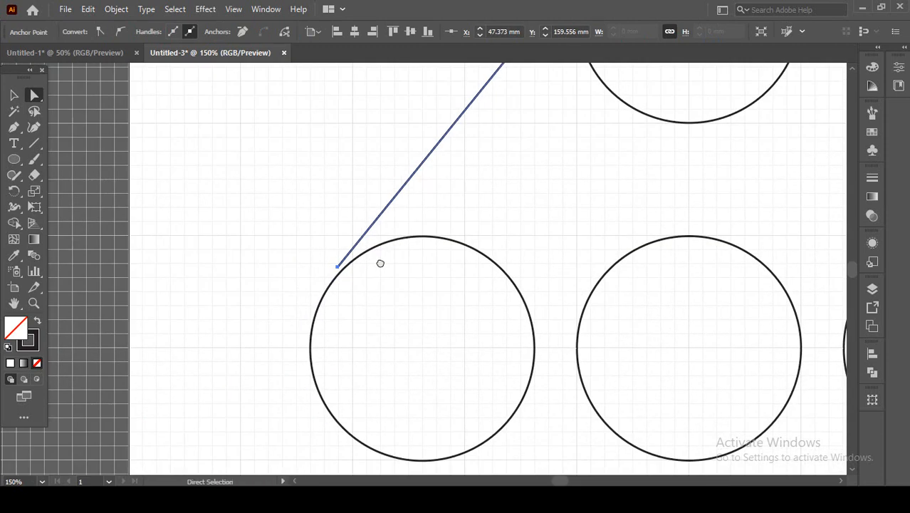
Place the line's lower anchor point on the lower-left circle's outline, at about X 46 mm, Y 163 mm.
scroll(332, 265, "up", 5)
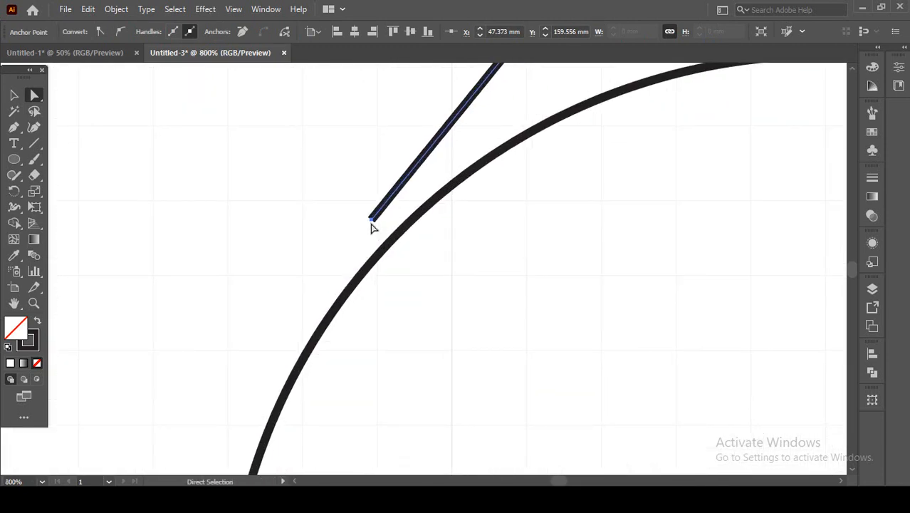
left_click_drag(371, 220, 336, 308)
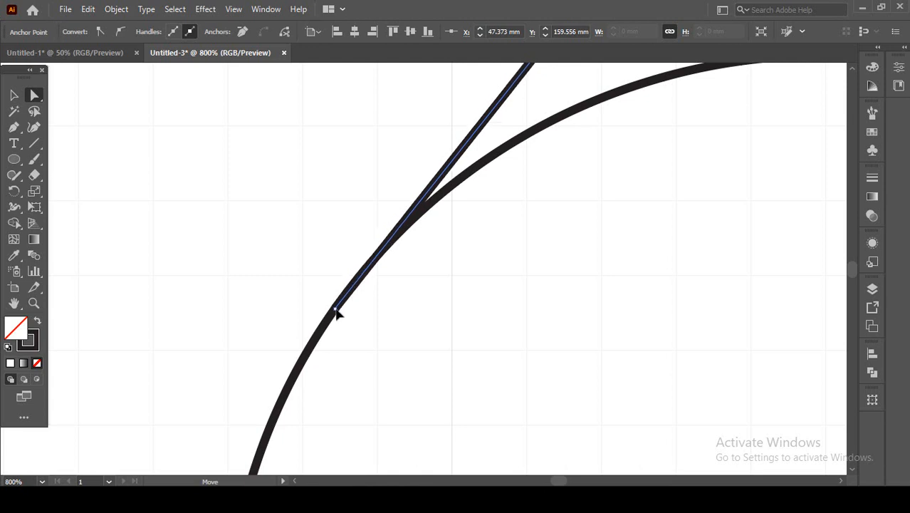
left_click(335, 309)
scroll(340, 314, "up", 1)
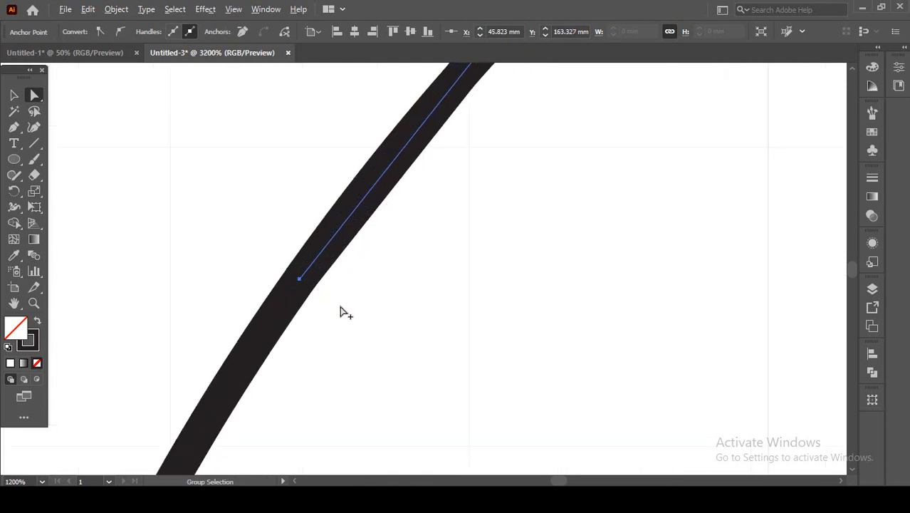
scroll(295, 279, "down", 4)
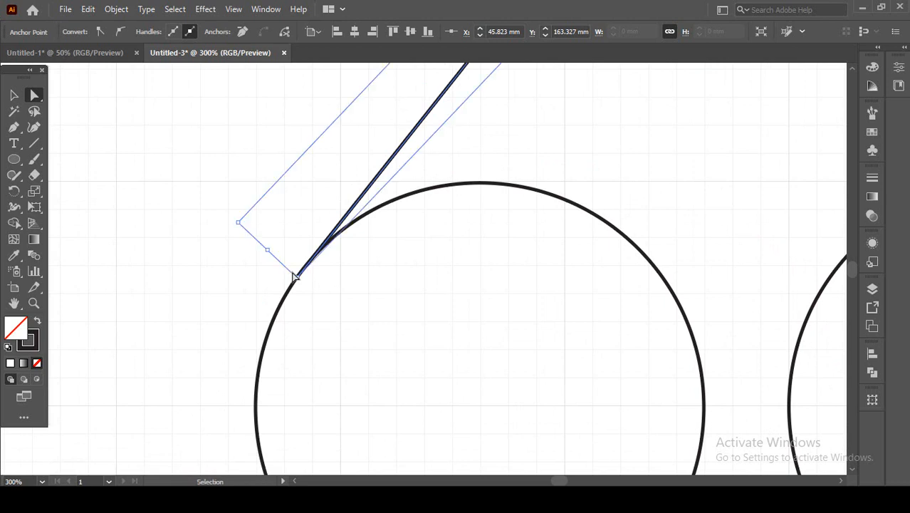
Place the diagonal line's upper anchor point on the top circle's upper-left outline, at about X 107 mm, Y 85 mm.
key("ctrl+y")
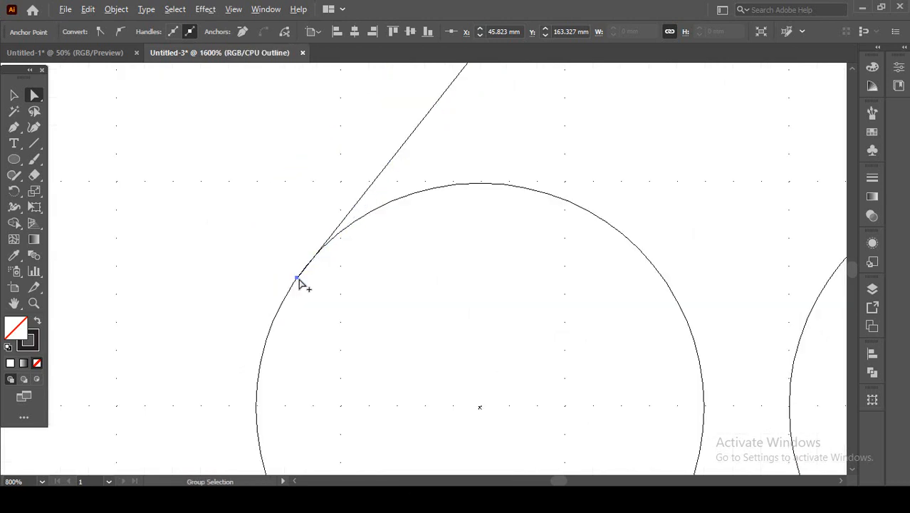
scroll(292, 277, "up", 6)
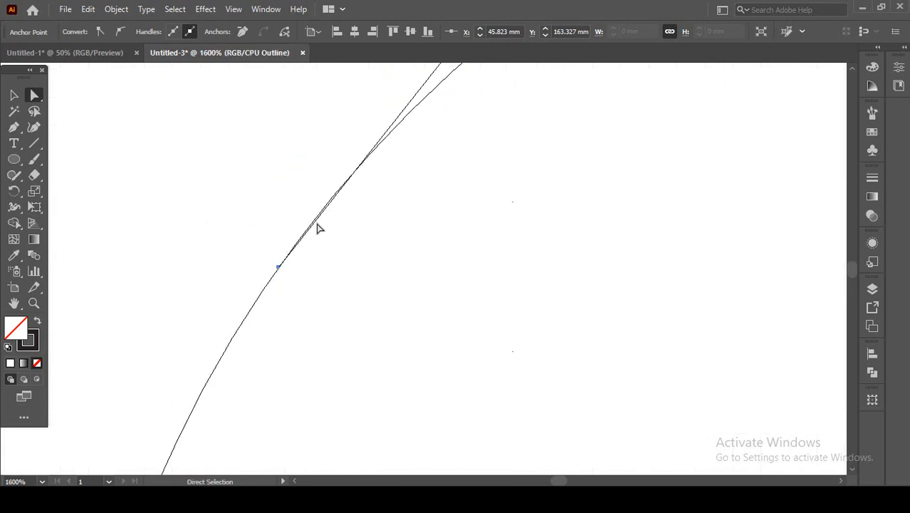
scroll(318, 228, "down", 6)
key("ctrl+y")
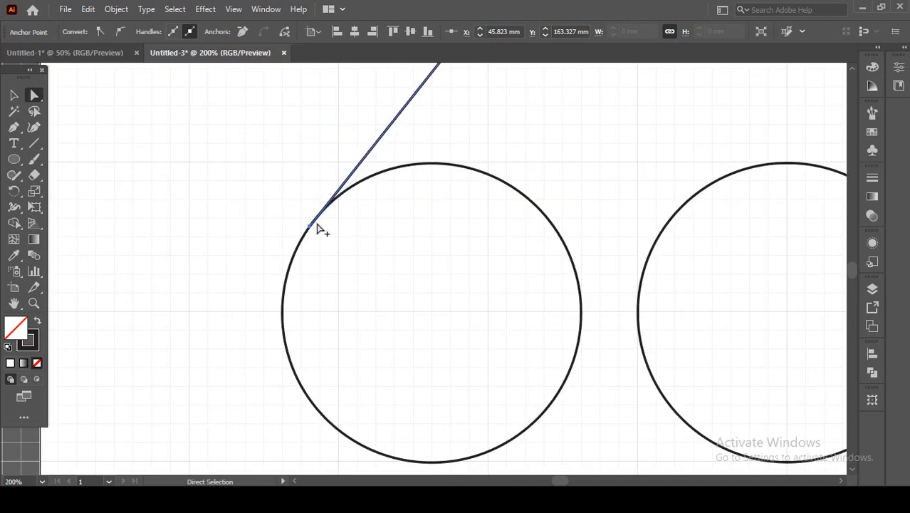
left_click_drag(436, 111, 411, 234)
scroll(422, 195, "down", 2)
left_click_drag(504, 149, 443, 267)
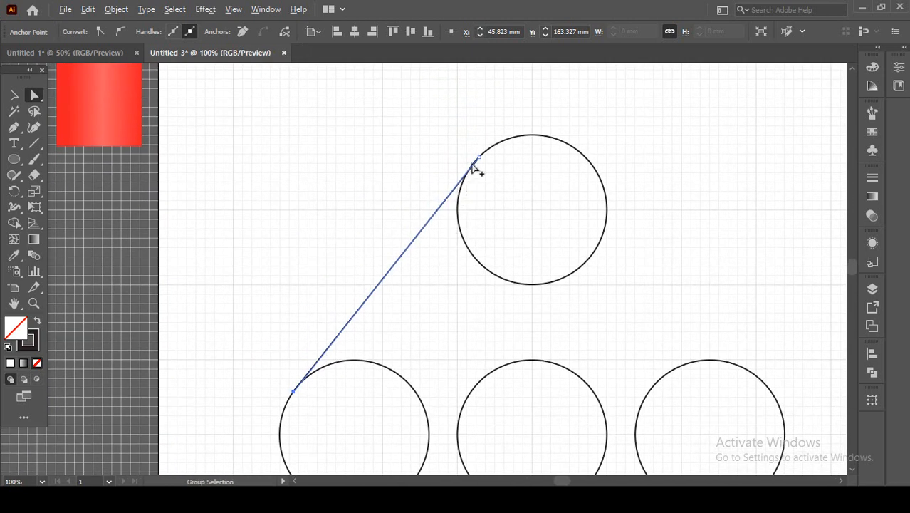
scroll(474, 165, "up", 5)
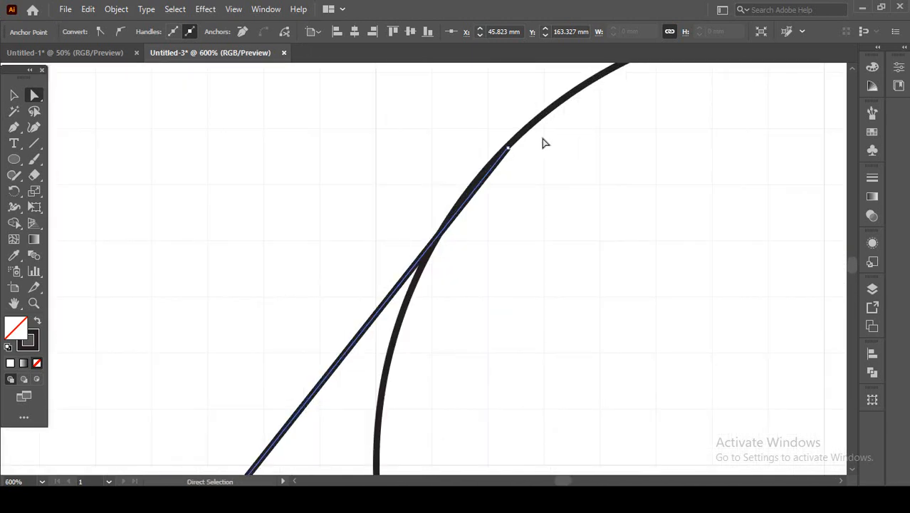
left_click_drag(508, 149, 479, 180)
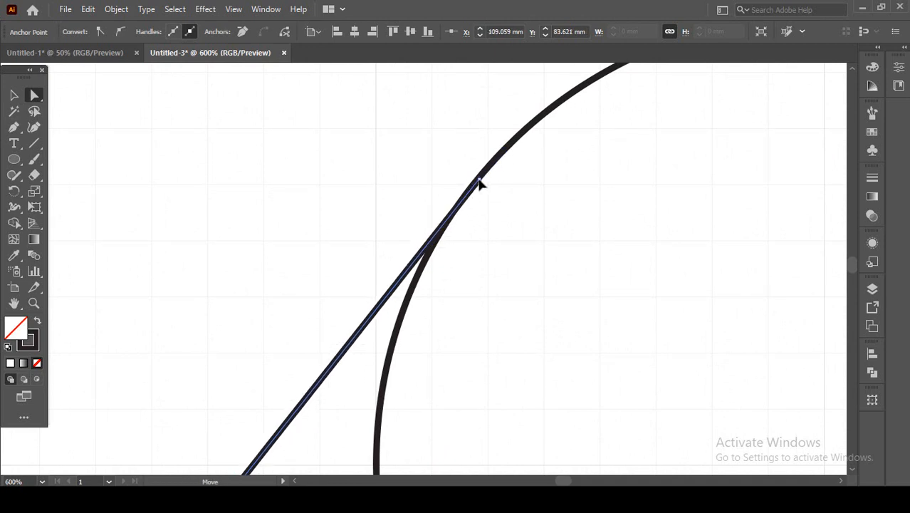
Examine in Outline view how closely the line's upper end follows the top circle's outline, and return to Preview.
key("ctrl+y")
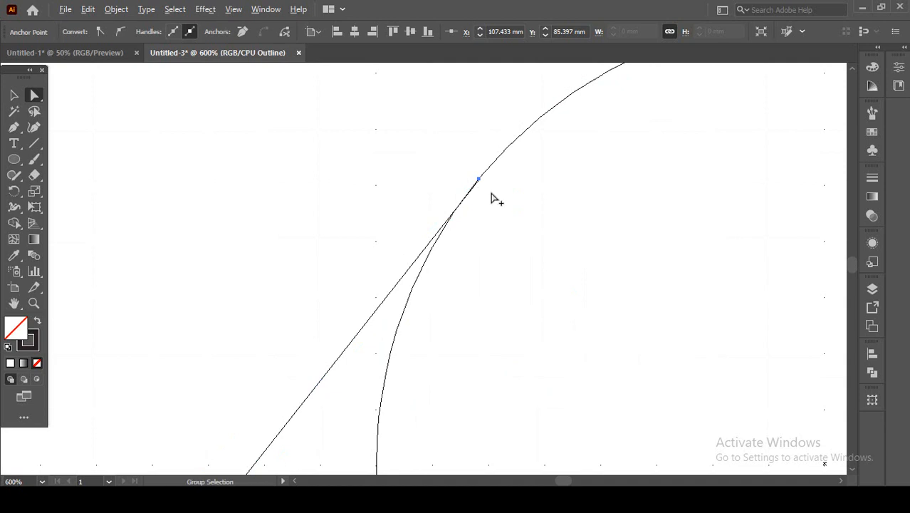
key("ctrl+plus")
key("ctrl+plus")
key("ctrl+plus")
key("ctrl+plus")
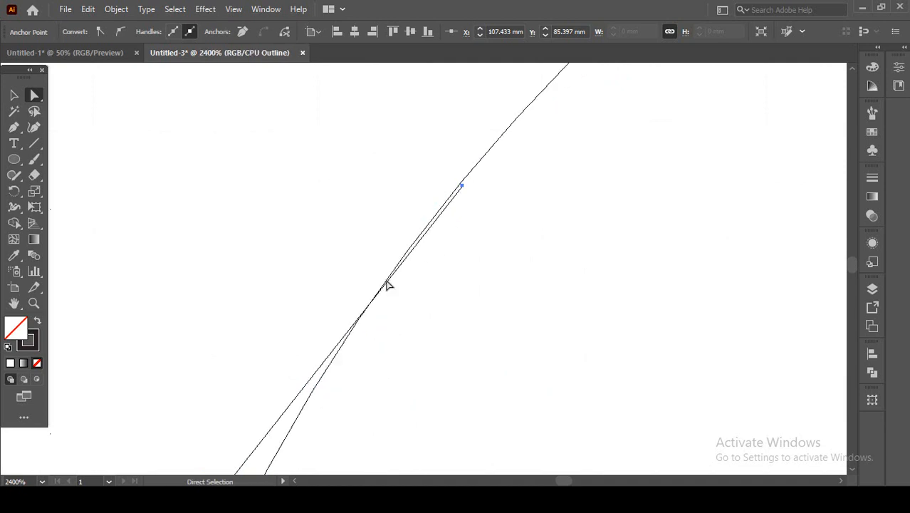
key("ctrl+minus")
key("ctrl+minus")
key("ctrl+minus")
key("ctrl+minus")
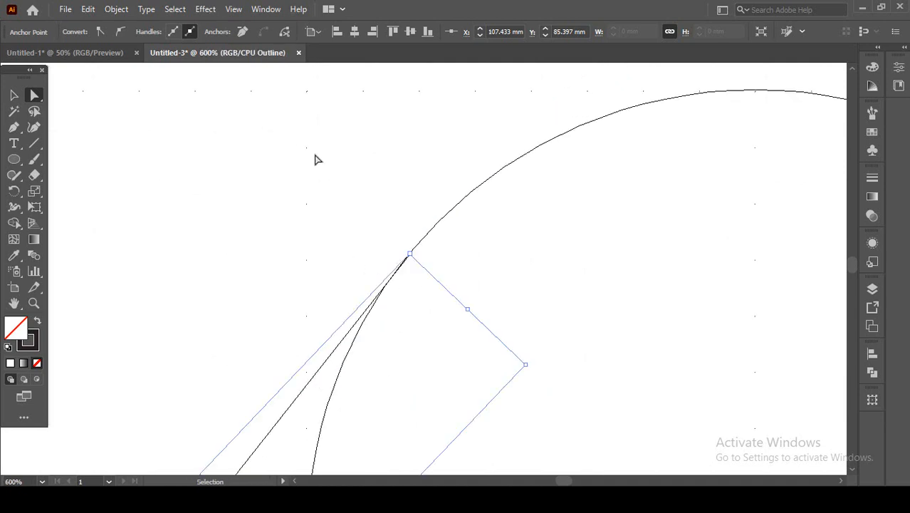
key("ctrl+y")
key("ctrl+minus")
key("ctrl+minus")
key("ctrl+minus")
key("ctrl+minus")
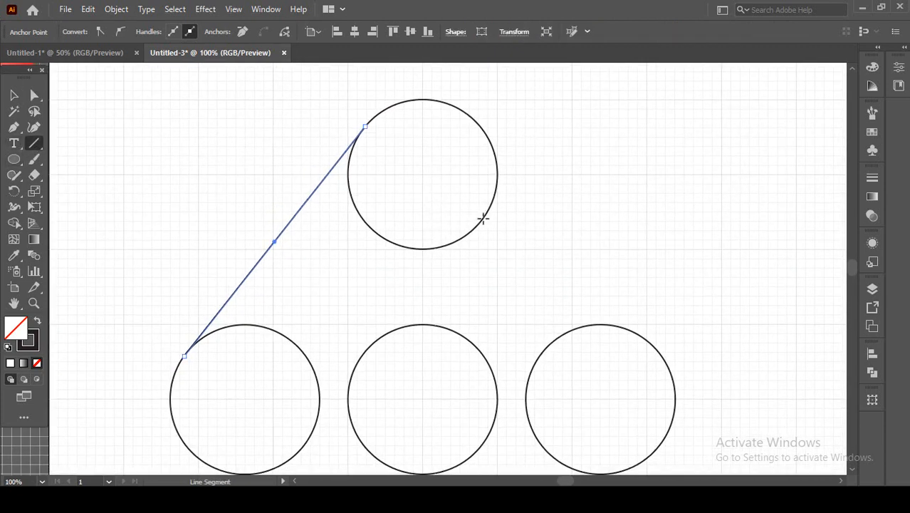
Draw a line from the top circle's lower-right edge to the lower-left circle's lower-right edge, with its upper anchor at about X 148.4 mm, Y 115.4 mm.
left_click_drag(483, 218, 307, 441)
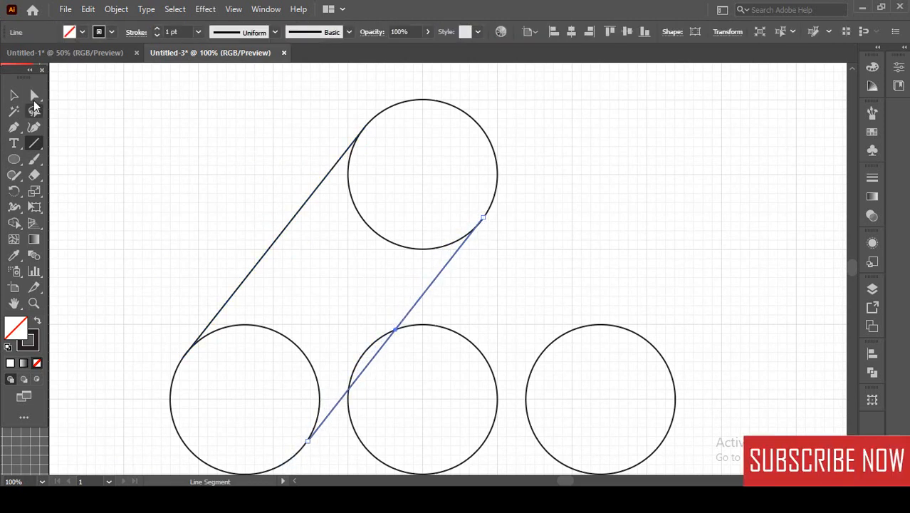
left_click(34, 95)
scroll(501, 222, "up", 5)
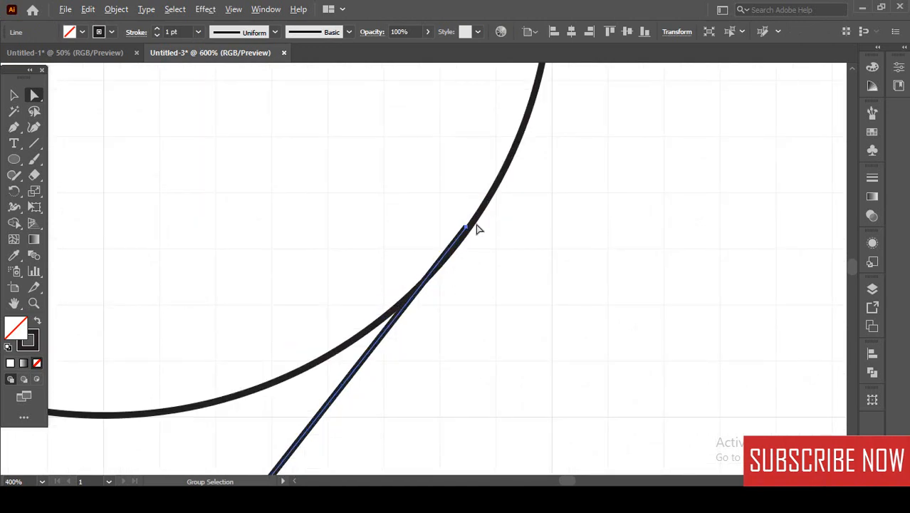
left_click(467, 228)
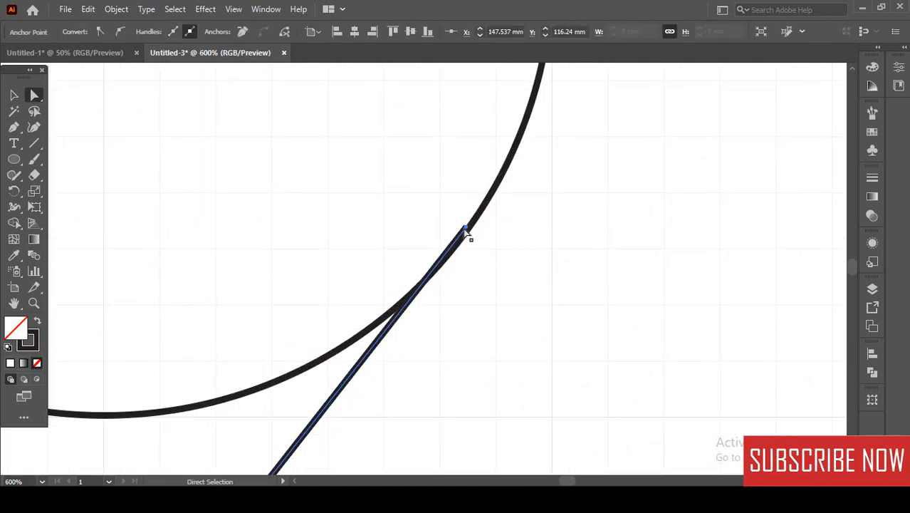
left_click_drag(466, 230, 485, 215)
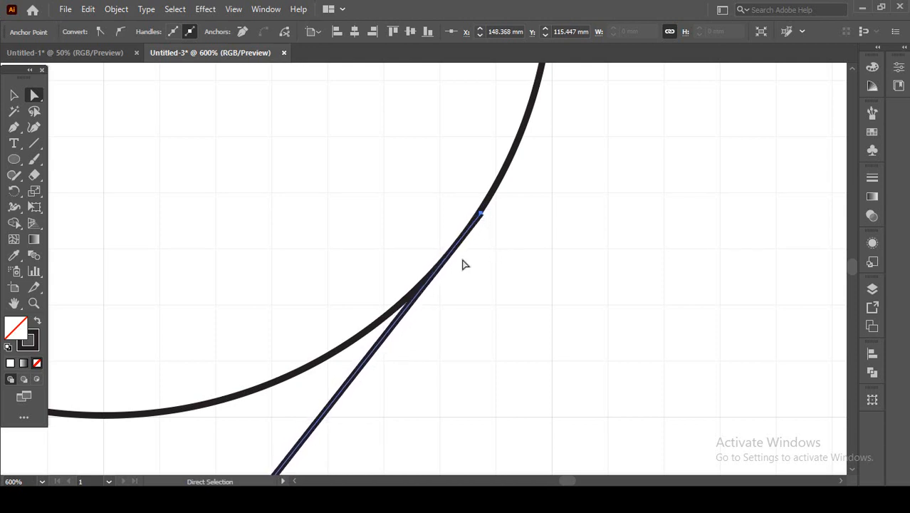
Refine the second line's upper anchor point in Outline view onto the top circle's path, at about X 148.3 mm, Y 115.4 mm.
key("ctrl+y")
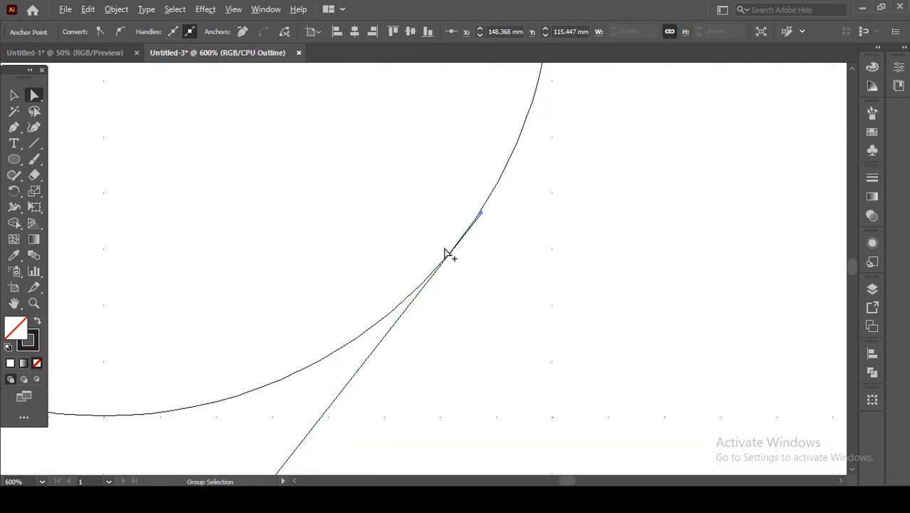
scroll(468, 251, "up", 4)
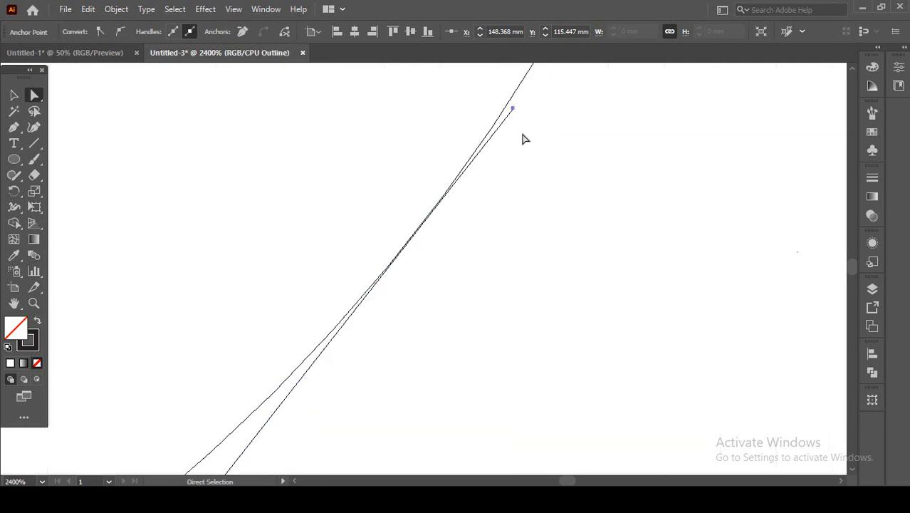
left_click_drag(513, 112, 508, 111)
scroll(378, 291, "down", 5)
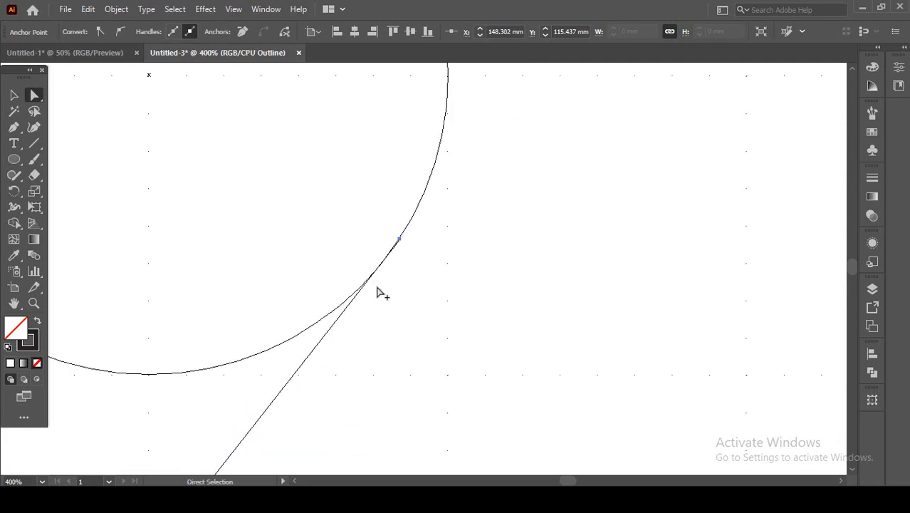
left_click_drag(378, 291, 454, 233)
scroll(455, 236, "down", 2)
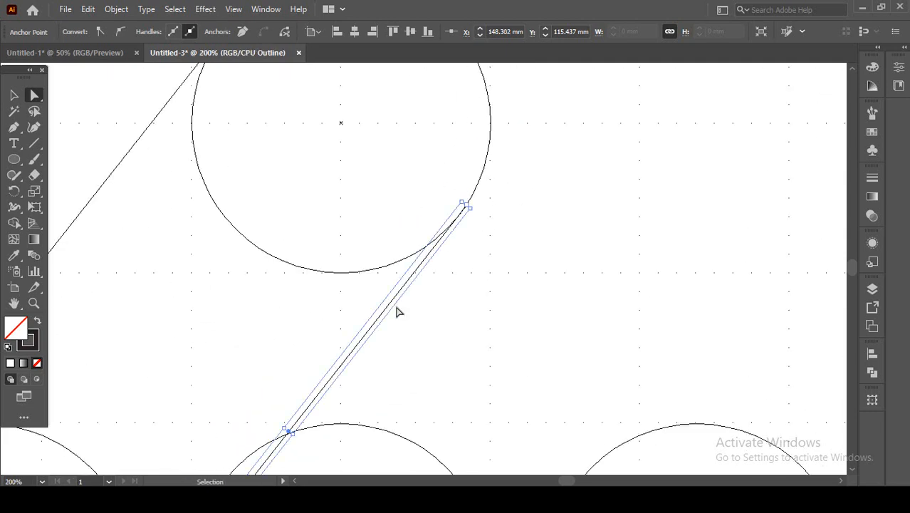
key("ctrl+y")
Place the second line's lower anchor point on the lower-left circle's lower-right outline, at about X 87 mm, Y 193 mm.
scroll(400, 313, "down", 2)
left_click_drag(386, 389, 460, 239)
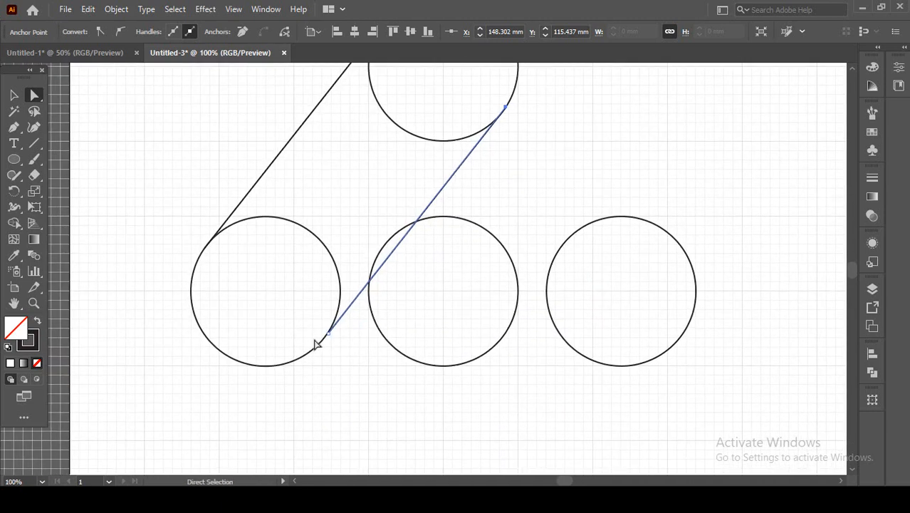
scroll(328, 333, "up", 4)
scroll(329, 336, "up", 1)
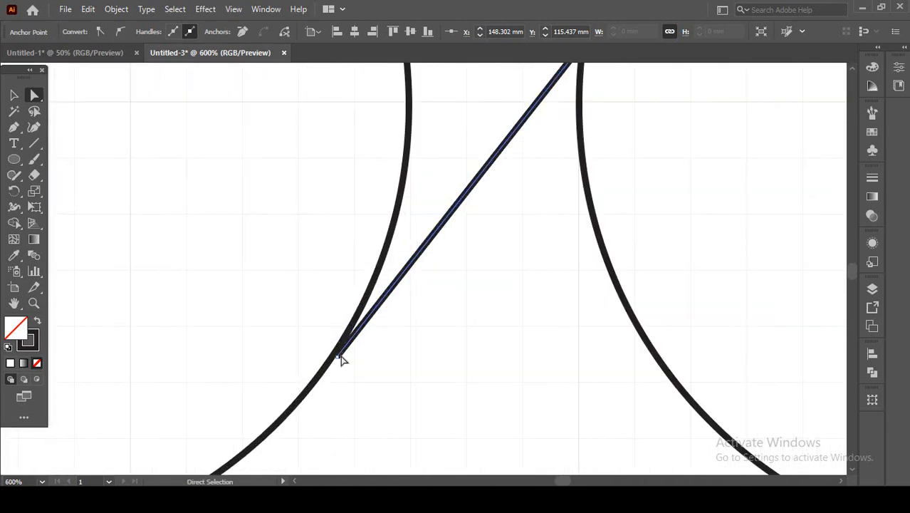
left_click_drag(338, 360, 322, 367)
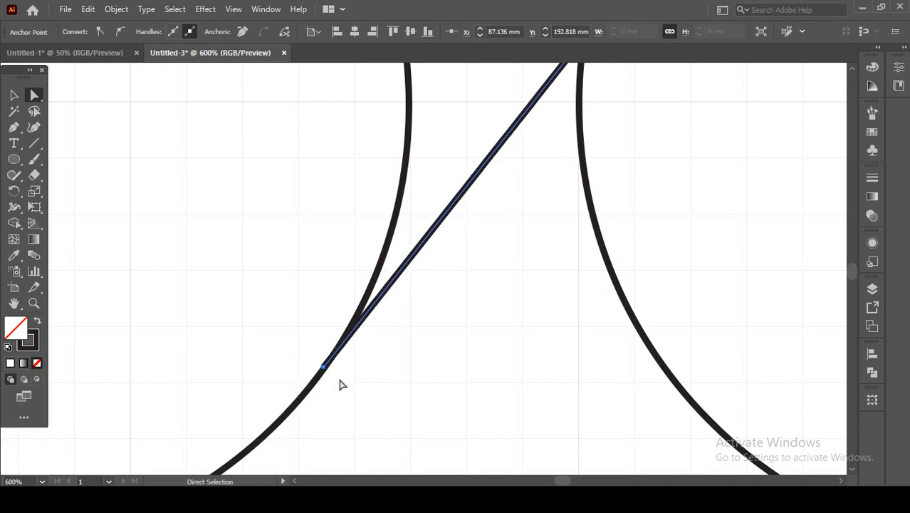
scroll(342, 366, "down", 7)
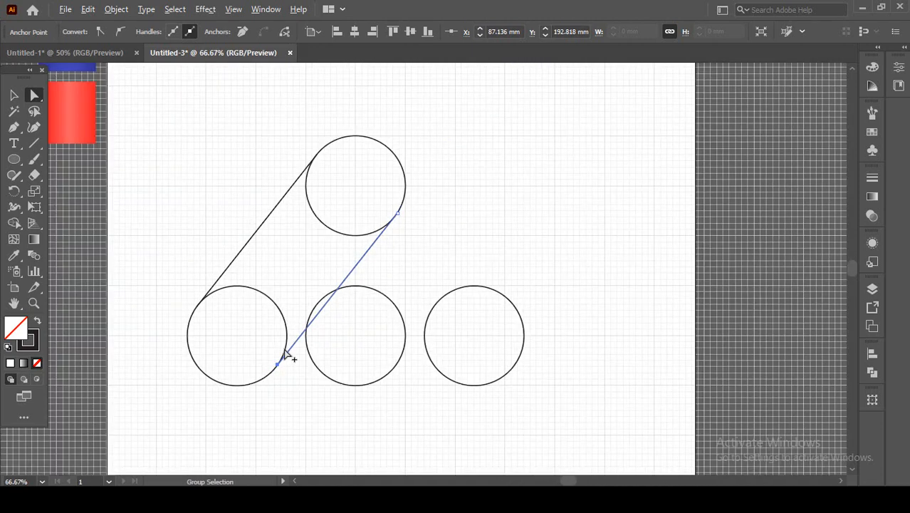
Draw a straight line from the top circle's upper-right edge to the lower-right circle's upper-right edge with the Line Segment tool.
scroll(346, 265, "up", 3)
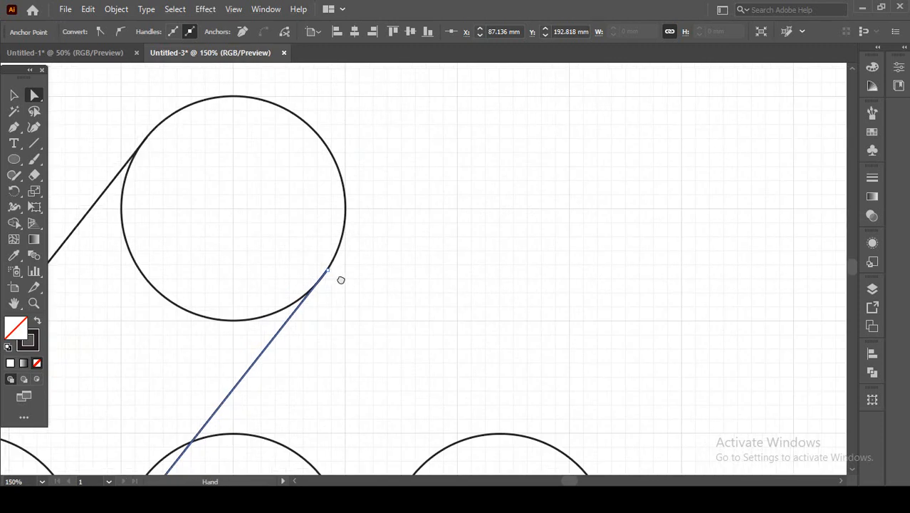
left_click(34, 143)
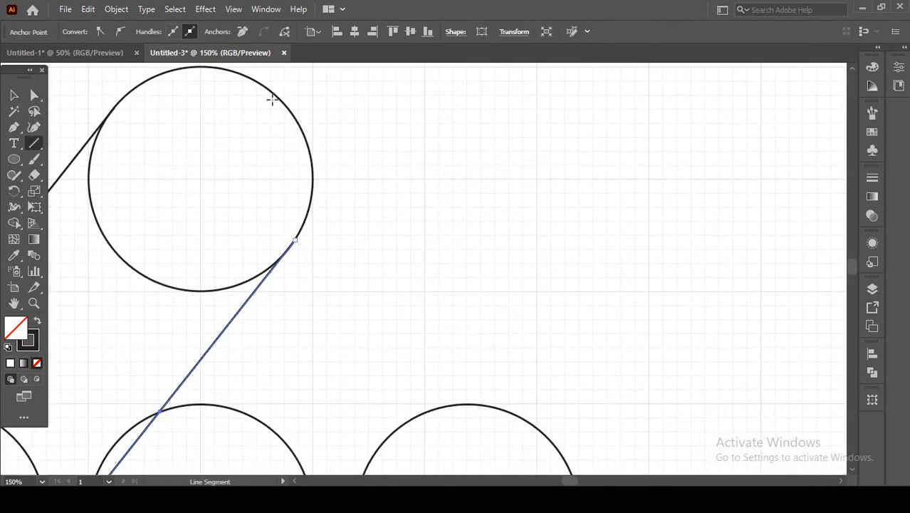
mouse_move(267, 89)
left_mouse_down()
mouse_move(496, 306)
mouse_move(568, 462)
left_mouse_up()
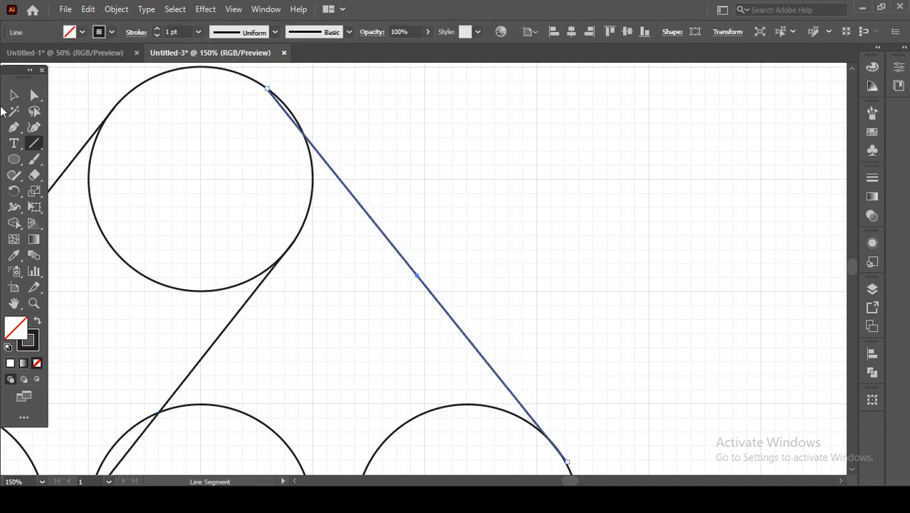
Shift the whole new line slightly down and to the right with Direct Selection, toward the outer edge of the top circle.
left_click(13, 95)
left_click(34, 95)
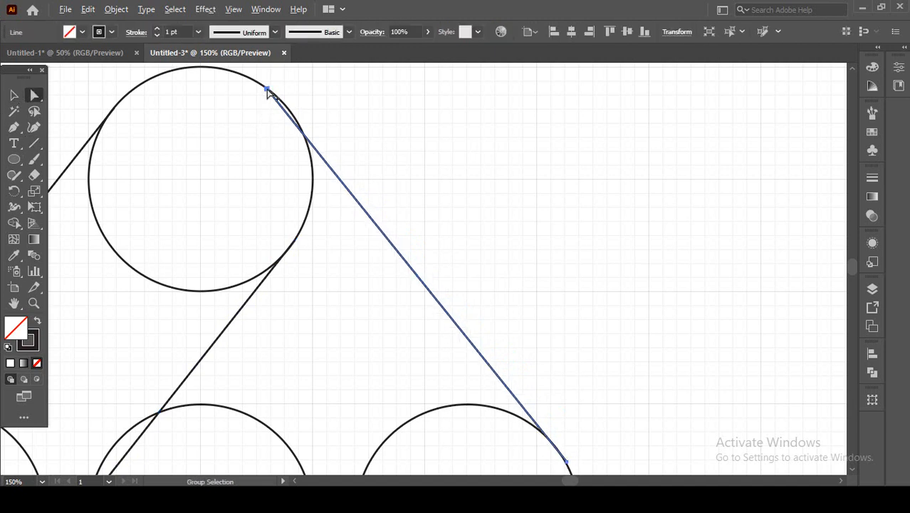
scroll(269, 91, "up", 6)
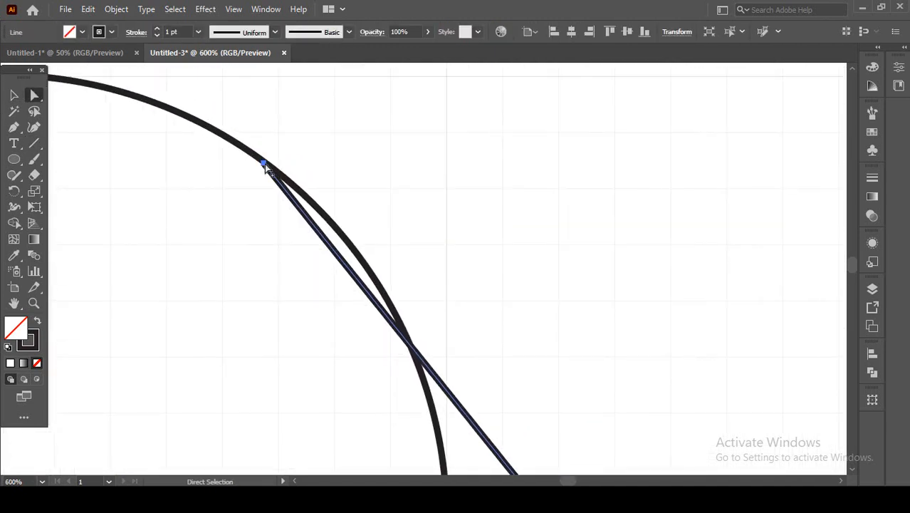
left_click_drag(265, 166, 168, 60)
scroll(373, 276, "down", 4)
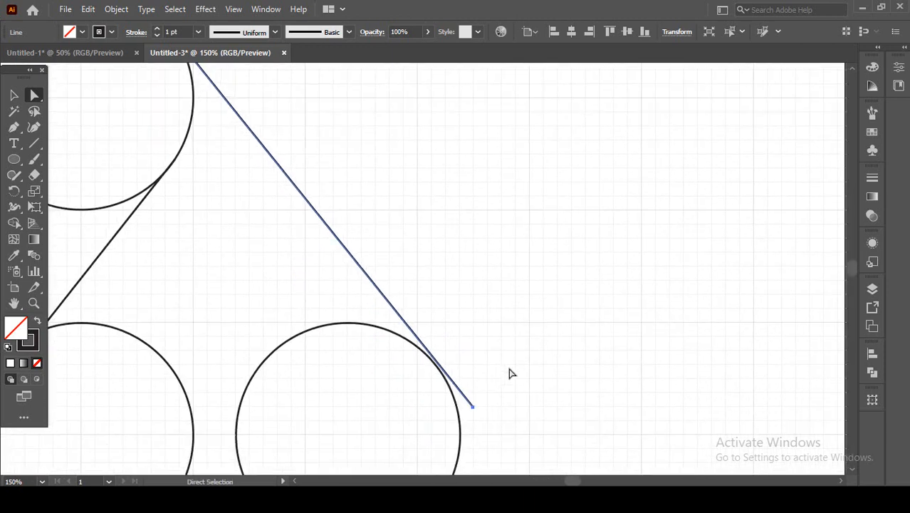
Place the new line's lower anchor point on the lower-right circle's upper-right outline, at about X 207 mm, Y 161.6 mm.
left_click_drag(454, 382, 411, 321)
scroll(384, 306, "up", 3)
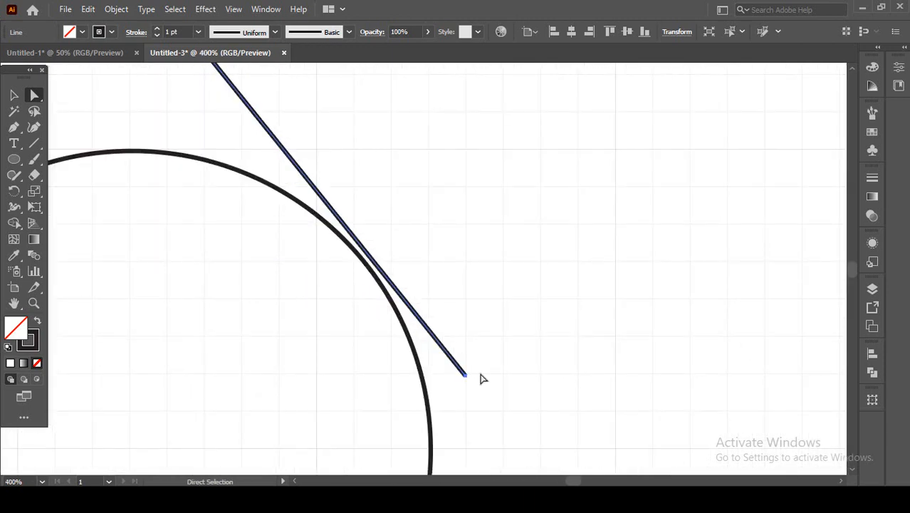
left_click_drag(460, 391, 362, 263)
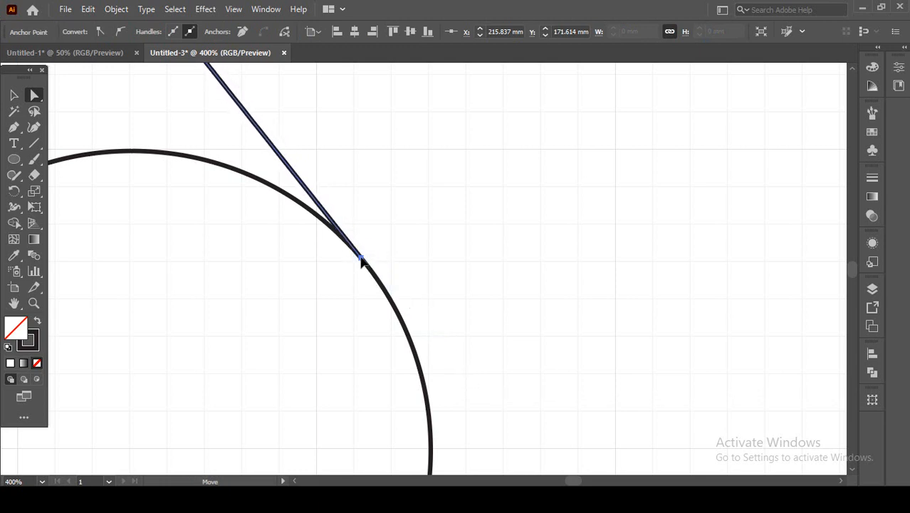
left_click_drag(361, 258, 362, 257)
scroll(352, 255, "up", 2)
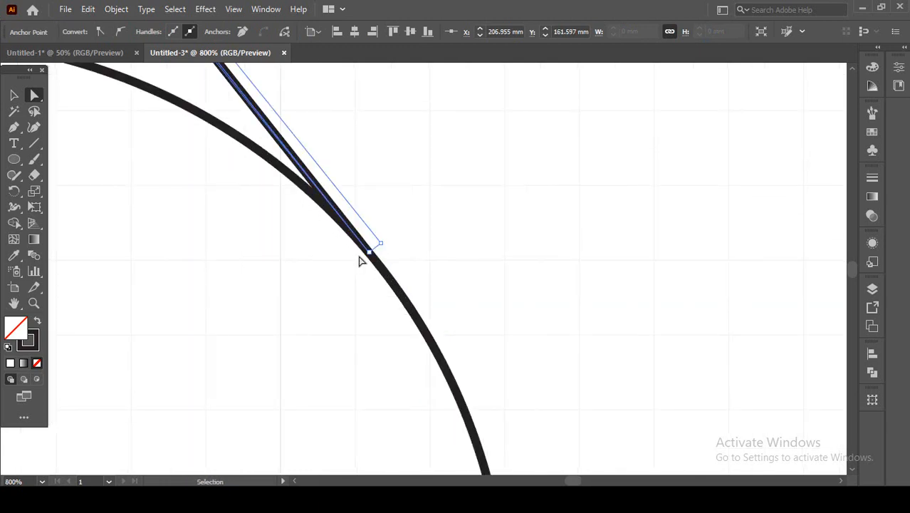
Refine that lower anchor point in Outline view to about X 206.96 mm, Y 161.63 mm, and return to Preview.
key("ctrl+y")
scroll(367, 262, "up", 3)
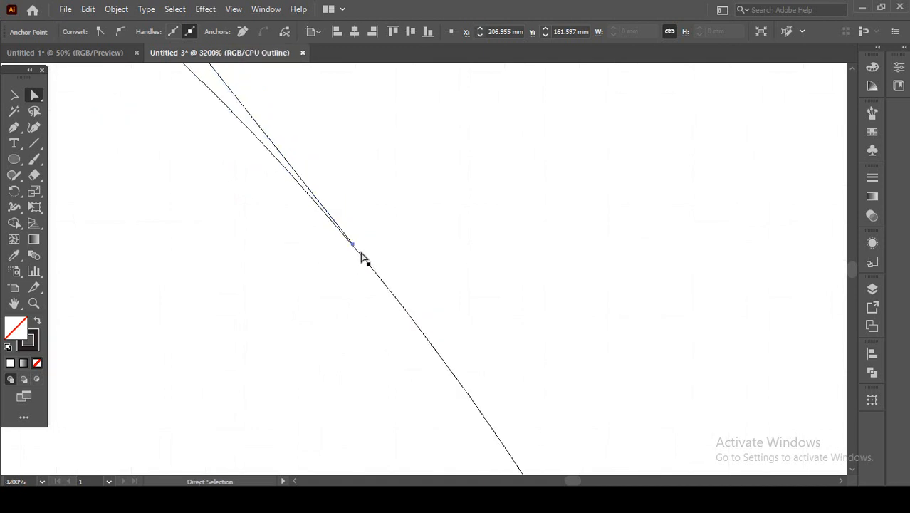
left_click_drag(355, 248, 355, 253)
scroll(345, 246, "down", 7)
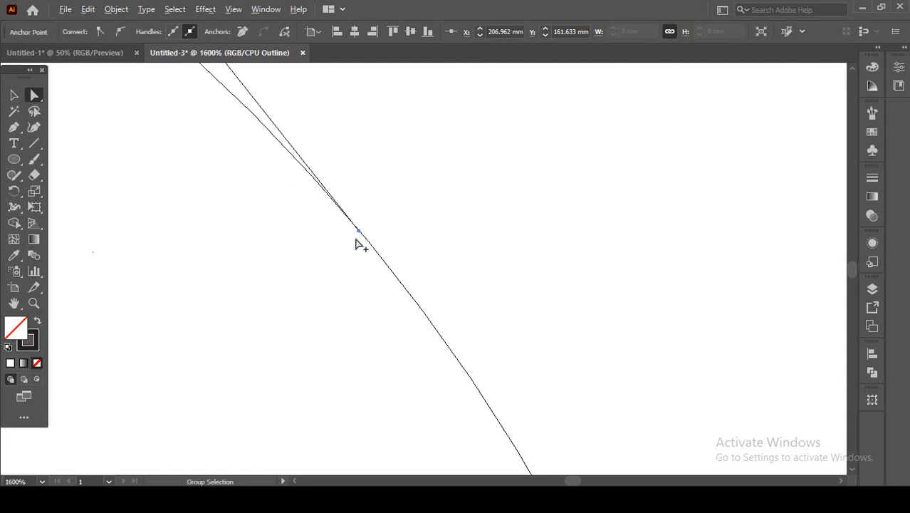
scroll(362, 282, "down", 2)
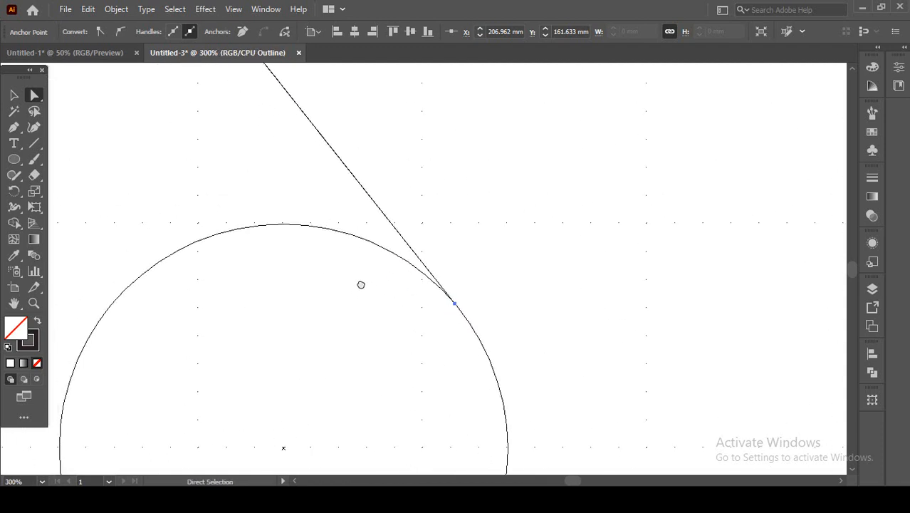
key("ctrl+y")
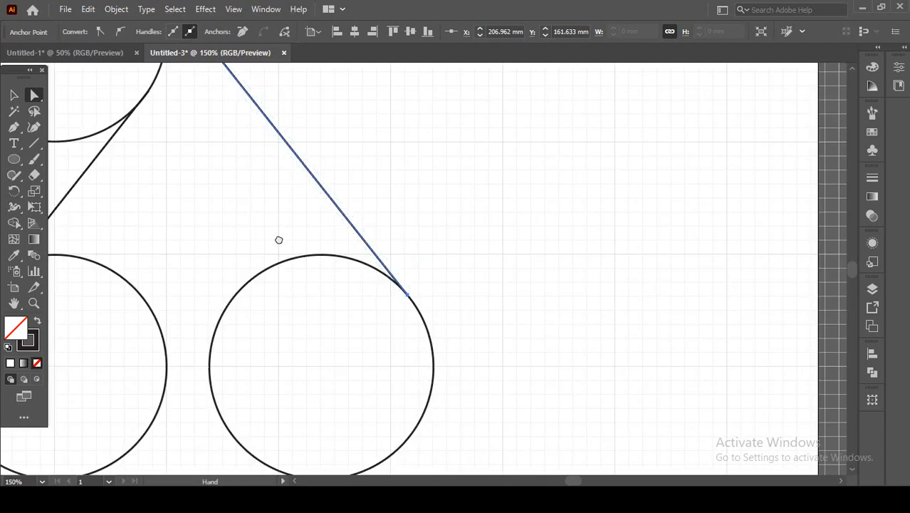
Draw a straight line from the top circle's lower-left edge to the lower-right circle's lower-left edge with the Line Segment tool.
left_click_drag(279, 237, 477, 241)
left_click(33, 144)
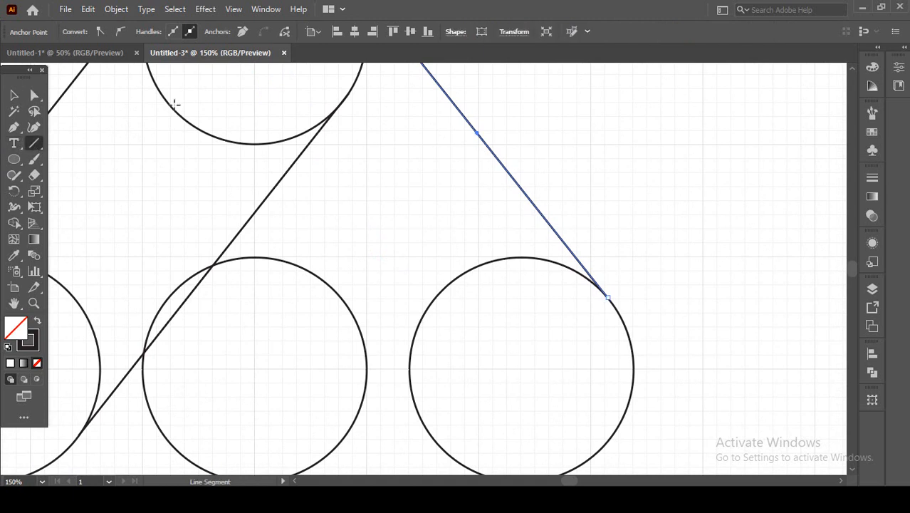
left_click_drag(175, 112, 431, 436)
left_click_drag(180, 130, 315, 233)
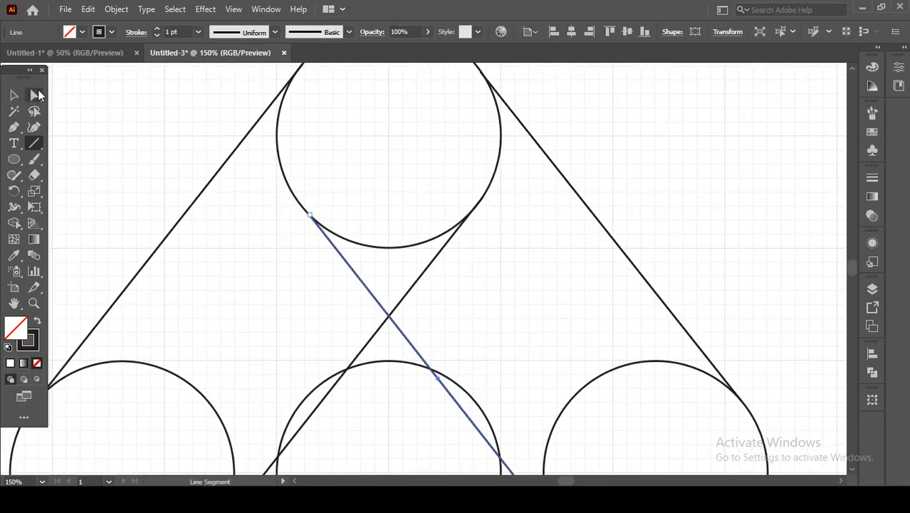
Place the new line's upper anchor point on the top circle's lower-left outline, at about X 108.25 mm, Y 118.51 mm.
key("a")
scroll(308, 227, "up", 5)
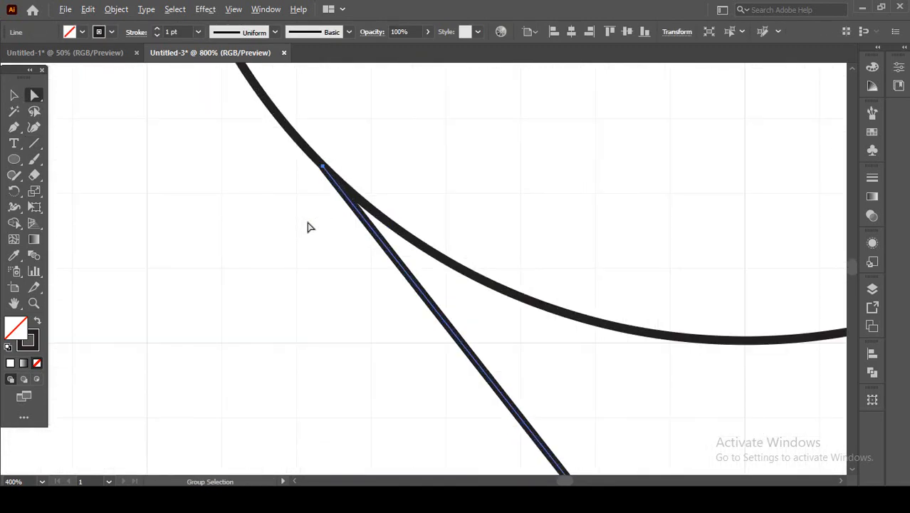
left_click_drag(348, 215, 331, 192)
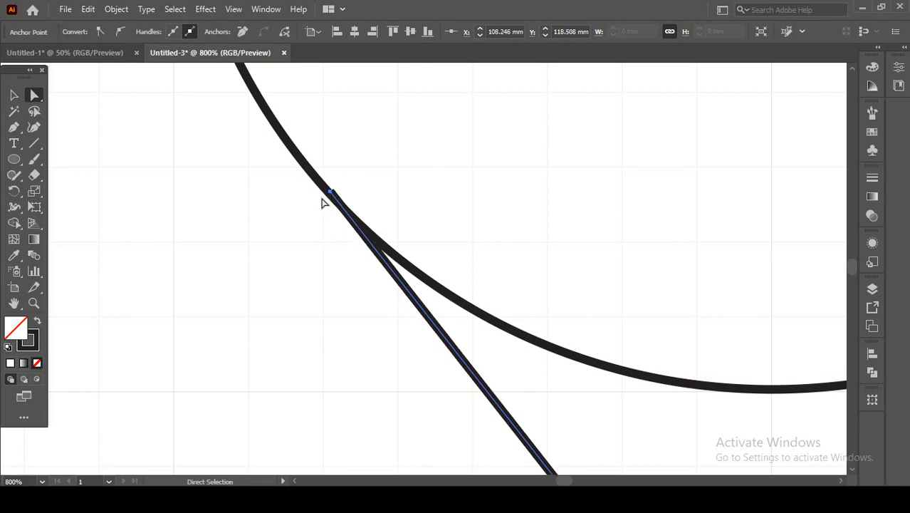
Place the same line's lower anchor point on the lower-right circle's lower-left outline, at about X 167.46 mm, Y 193.44 mm.
scroll(336, 197, "down", 5)
key("space")
left_click_drag(484, 352, 294, 202)
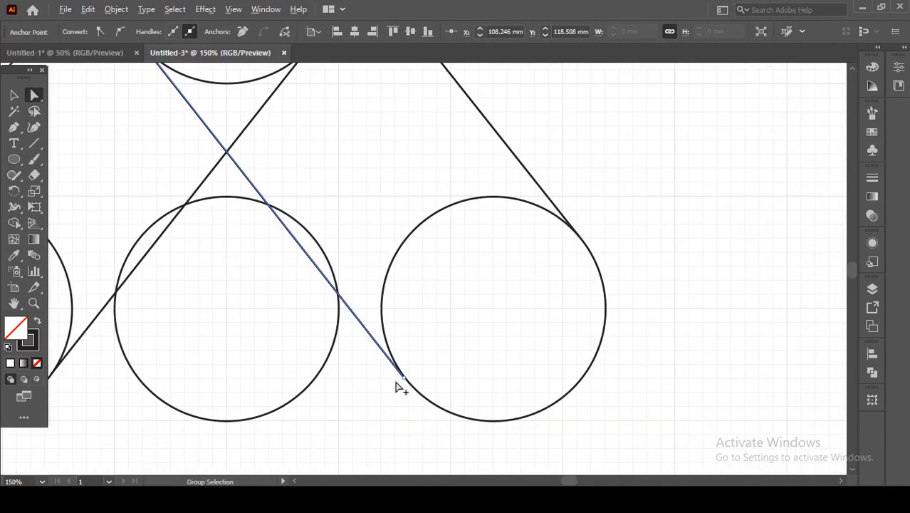
scroll(403, 378, "up", 6)
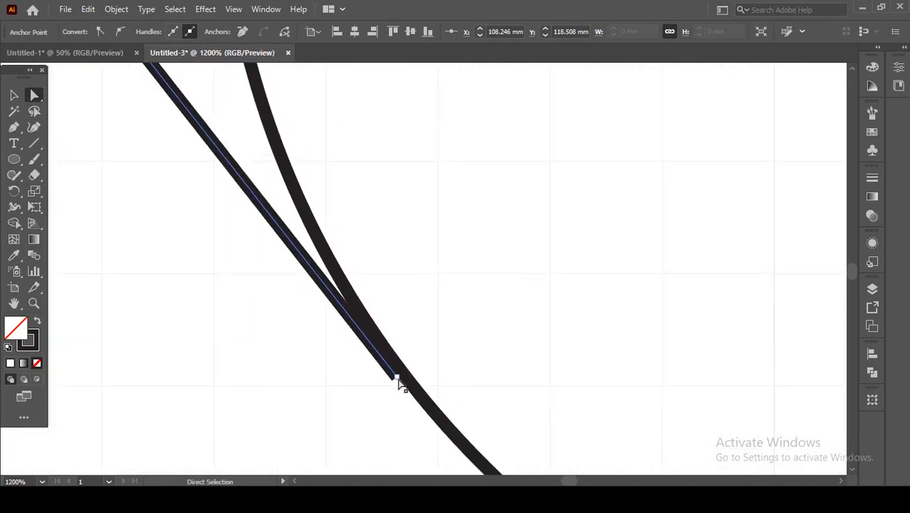
left_click_drag(398, 383, 410, 378)
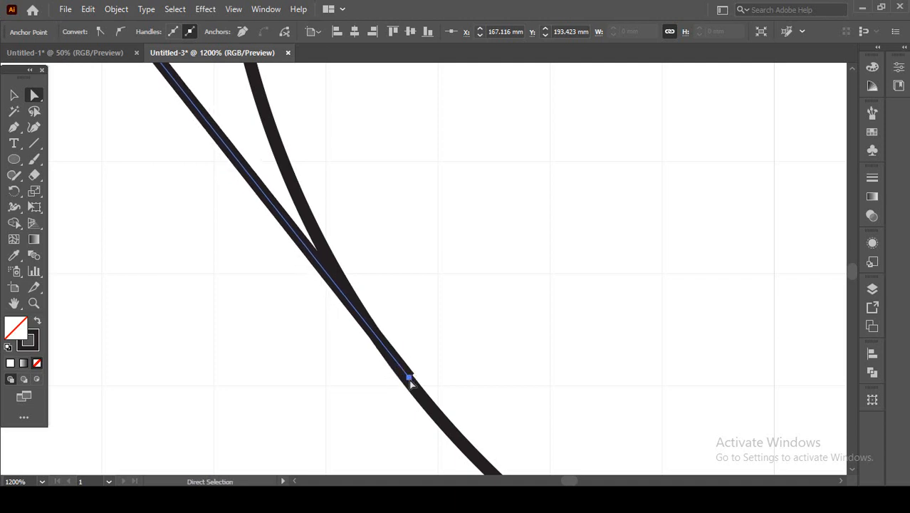
Move the lower middle circle straight down until its upper outline just touches both crossing lines.
scroll(380, 367, "down", 4, "alt")
scroll(351, 316, "down", 4, "alt")
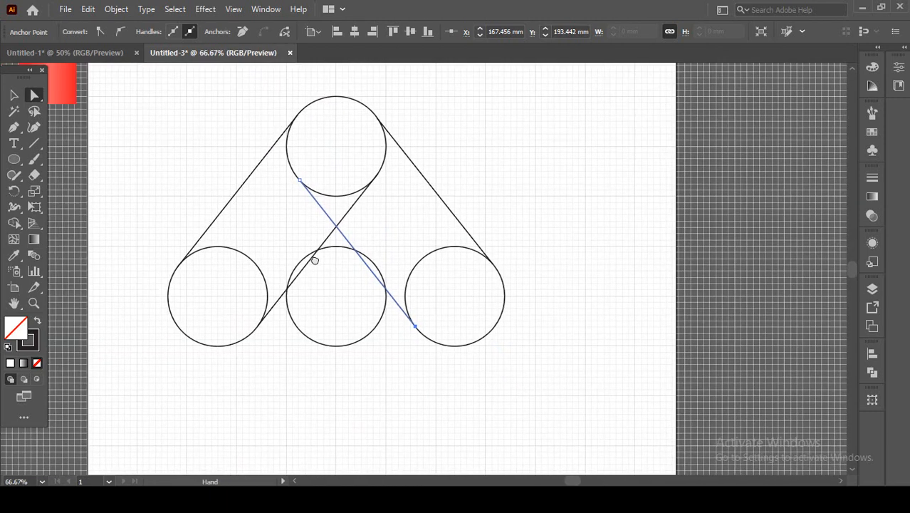
left_click(14, 95)
left_click(172, 130)
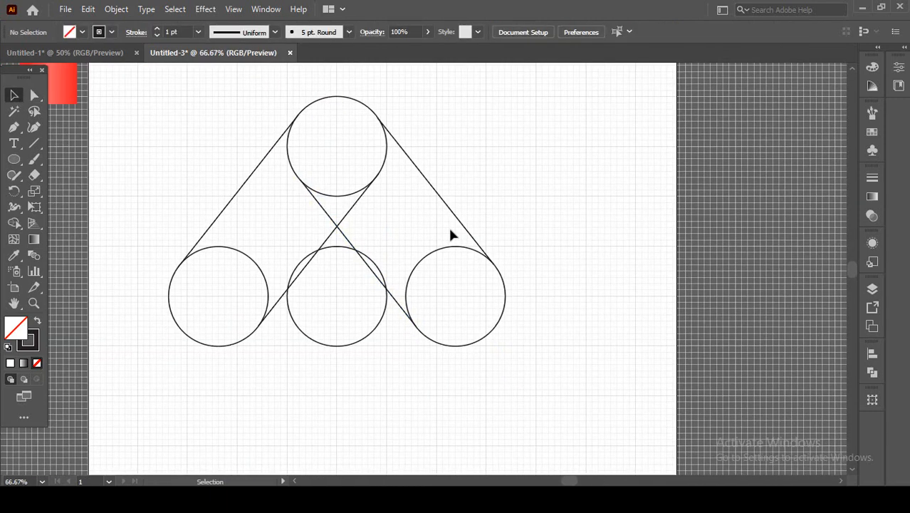
left_click(336, 309)
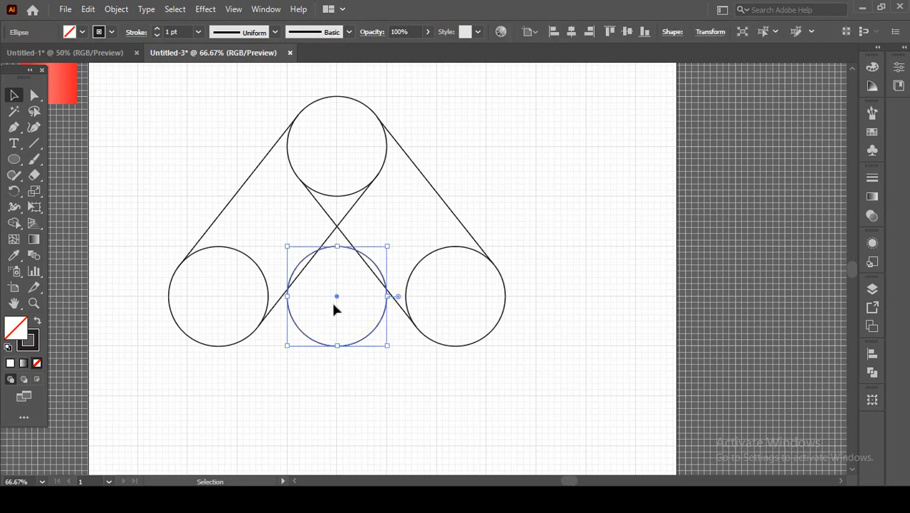
key("ctrl+plus")
key("ctrl+plus")
key("ctrl+plus")
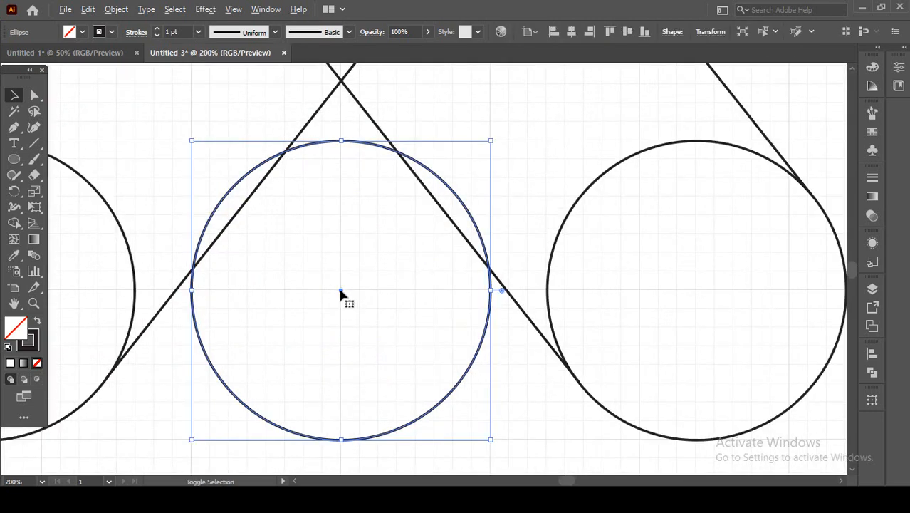
left_click_drag(341, 293, 341, 326)
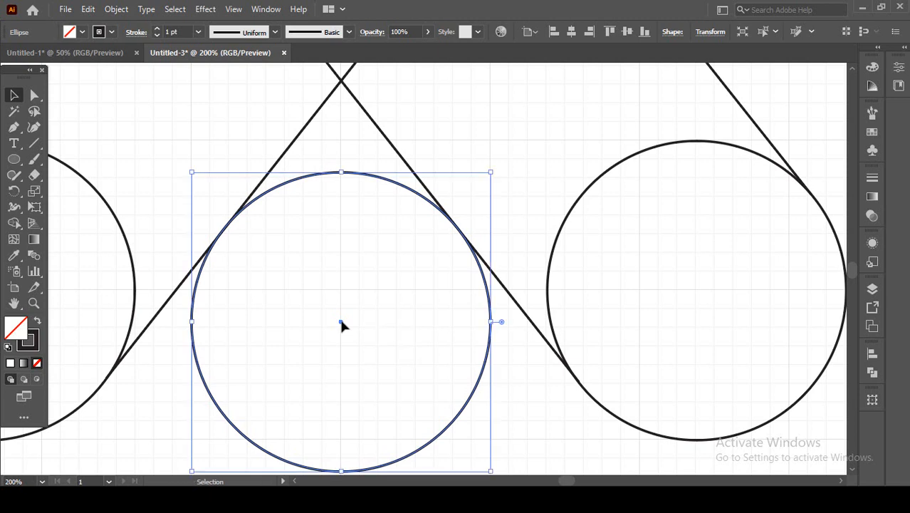
Examine the middle circle's contact with both crossing lines in Outline view and nudge the circle slightly upward.
key("ctrl+y")
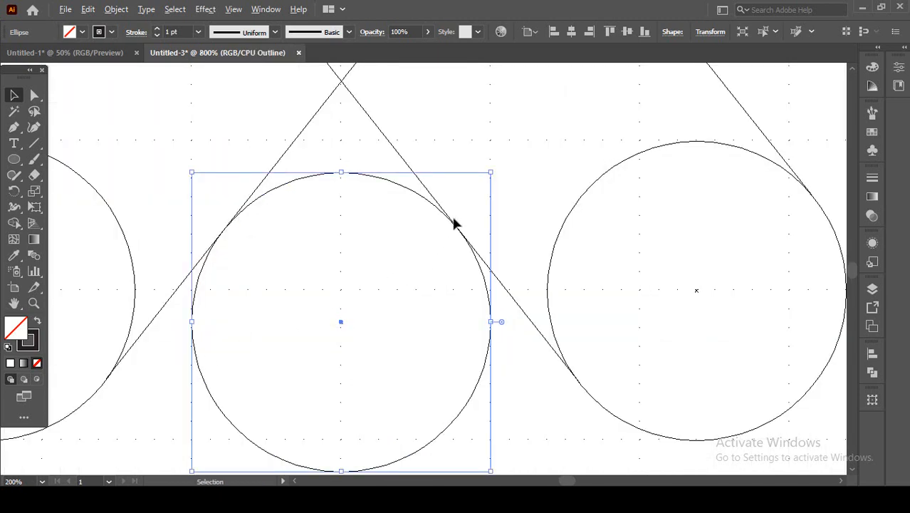
scroll(452, 224, "up", 4, "alt")
scroll(495, 280, "down", 3, "alt")
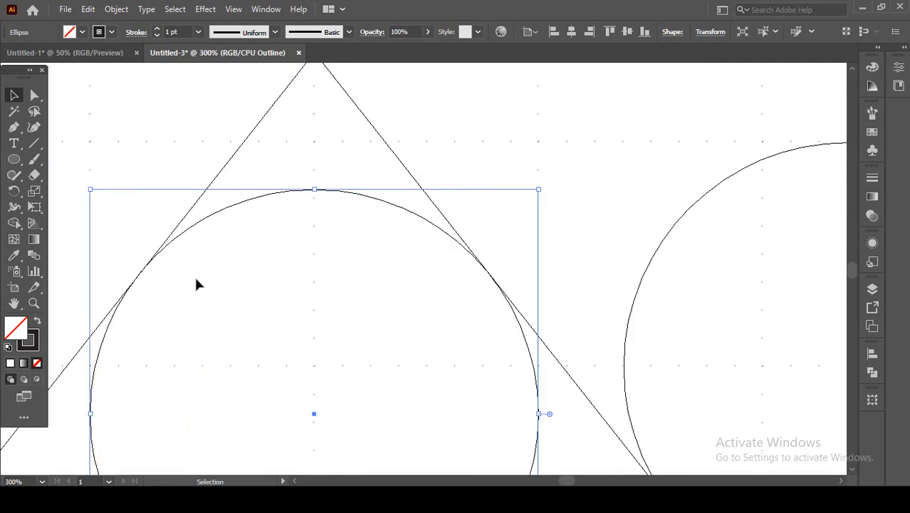
scroll(139, 282, "up", 5, "alt")
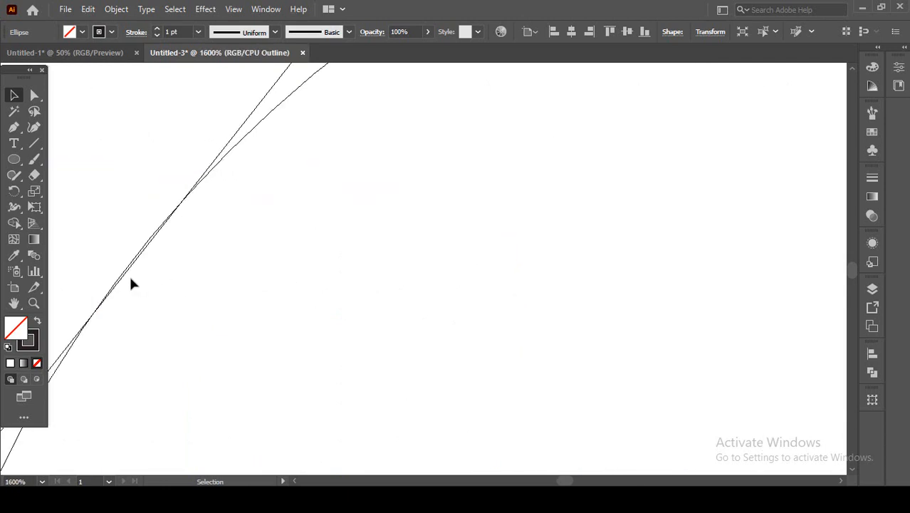
scroll(130, 284, "down", 2, "alt")
scroll(244, 288, "down", 2, "alt")
scroll(250, 242, "down", 2)
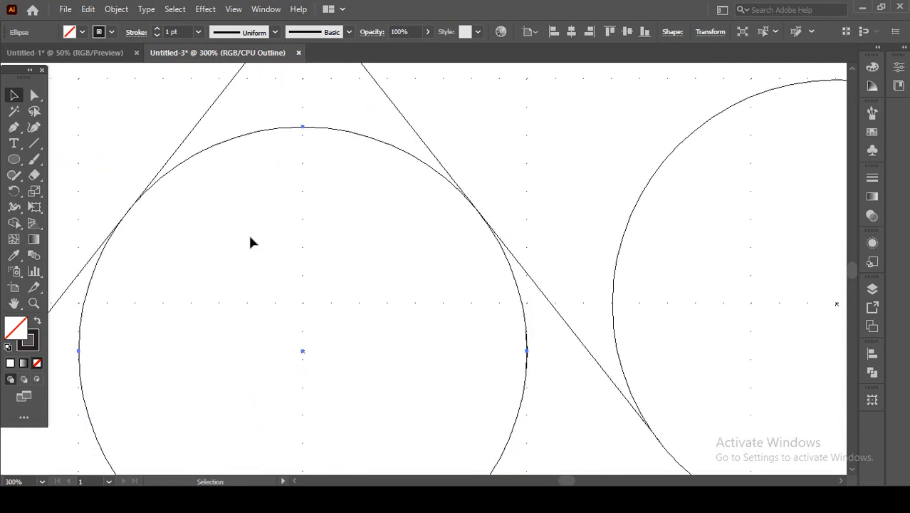
left_click(304, 353)
left_click_drag(303, 354, 303, 353)
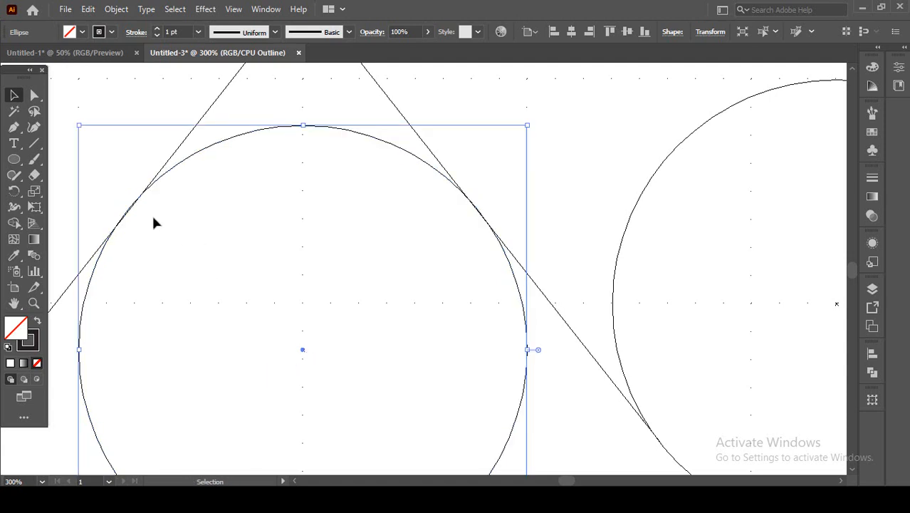
Nudge the middle circle slightly down so it meets both crossing lines more closely, and return to Preview.
scroll(129, 210, "up", 4)
scroll(129, 210, "down", 3)
left_click_drag(368, 220, 304, 235)
scroll(533, 218, "up", 5)
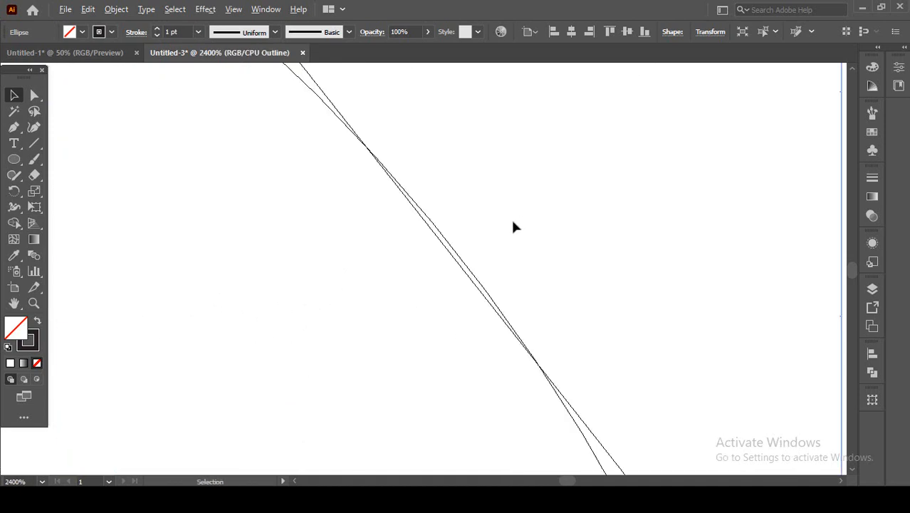
scroll(453, 246, "down", 6)
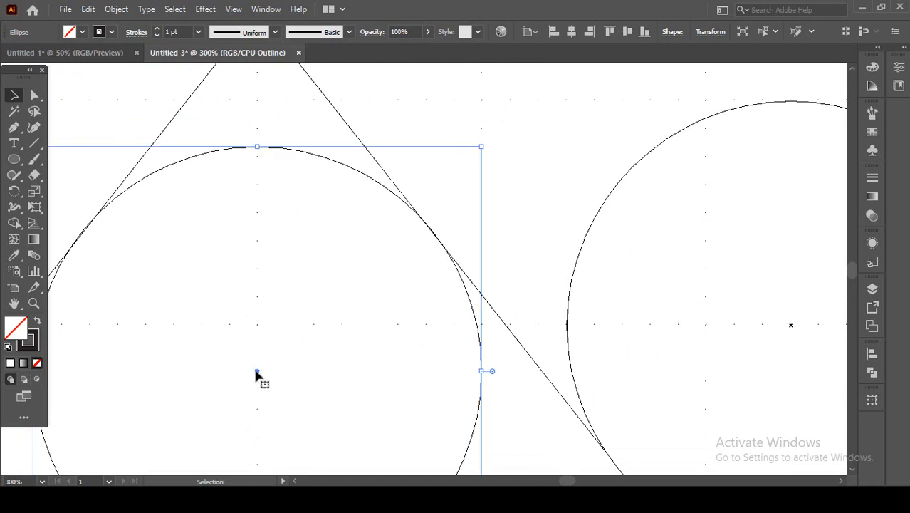
left_click_drag(257, 371, 256, 372)
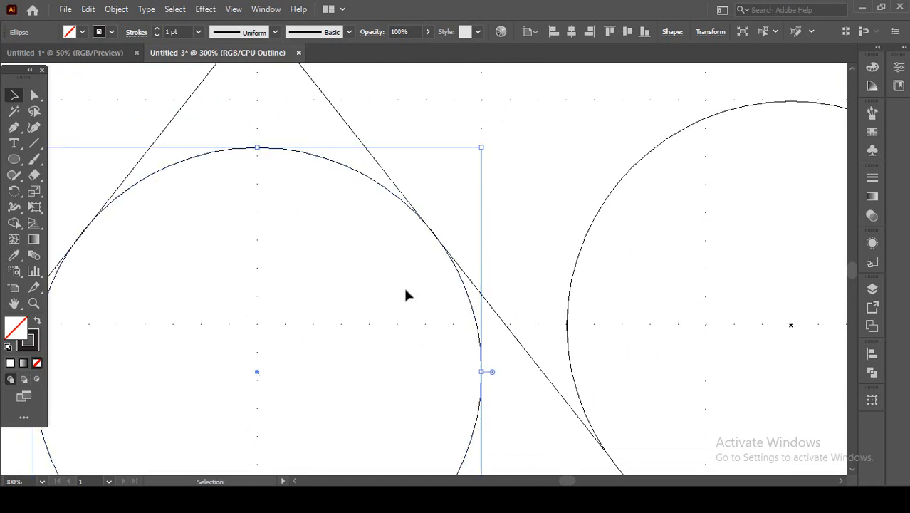
scroll(429, 238, "up", 6)
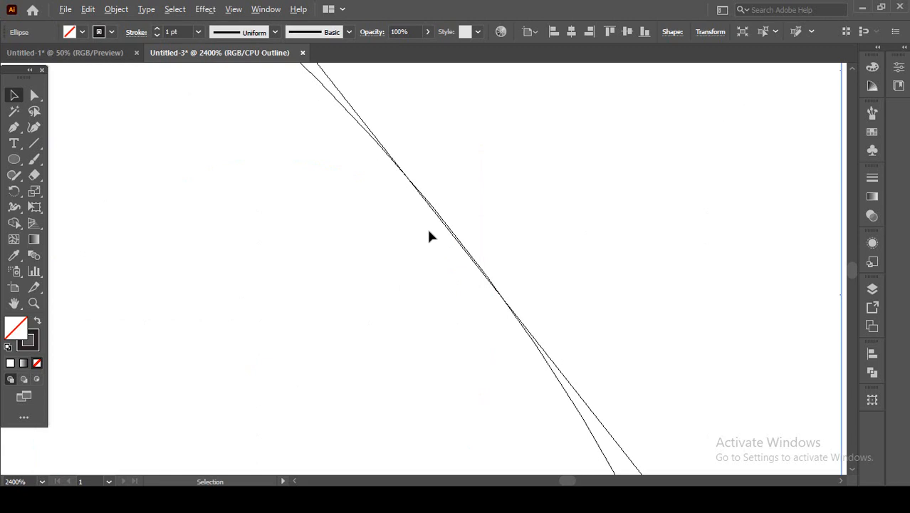
scroll(429, 237, "down", 6)
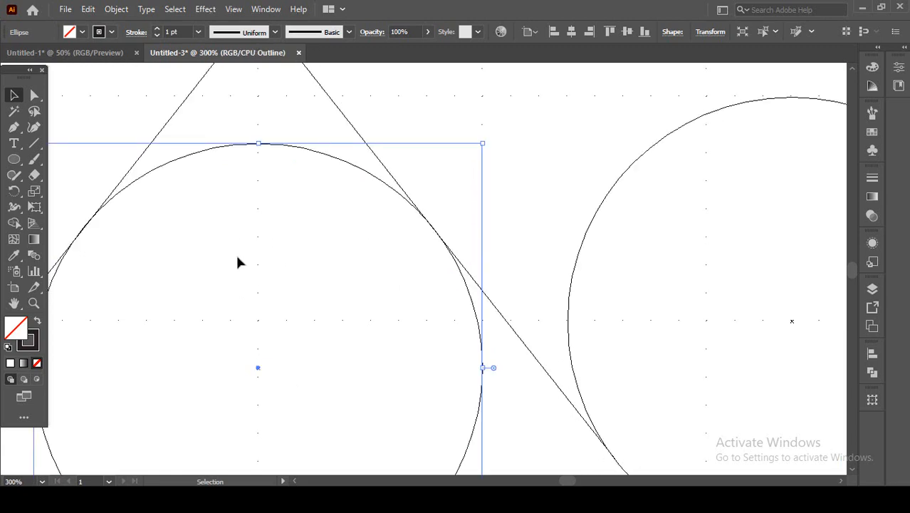
key("ctrl+y")
Select all circles and lines, merge the outer regions into one shape with Shape Builder while keeping the middle circle separate, and deselect.
scroll(237, 263, "down", 4)
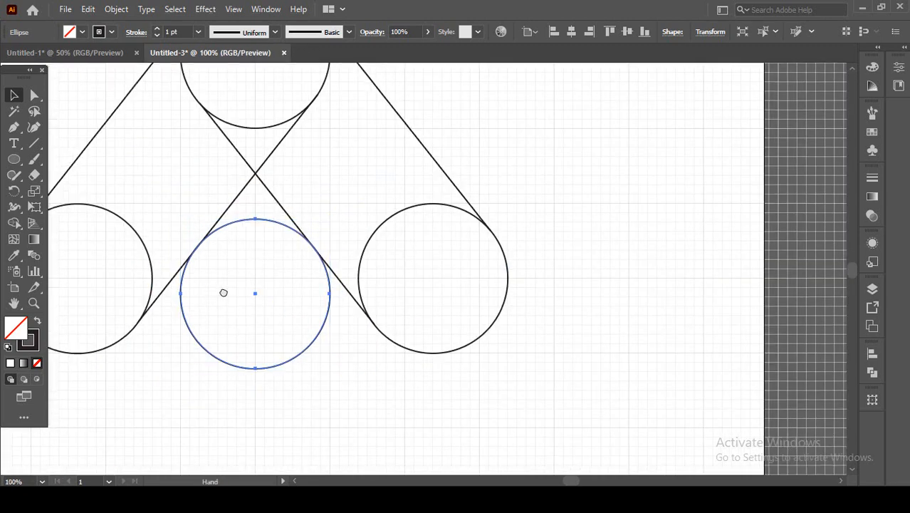
left_click_drag(223, 293, 339, 347)
scroll(285, 307, "down", 1)
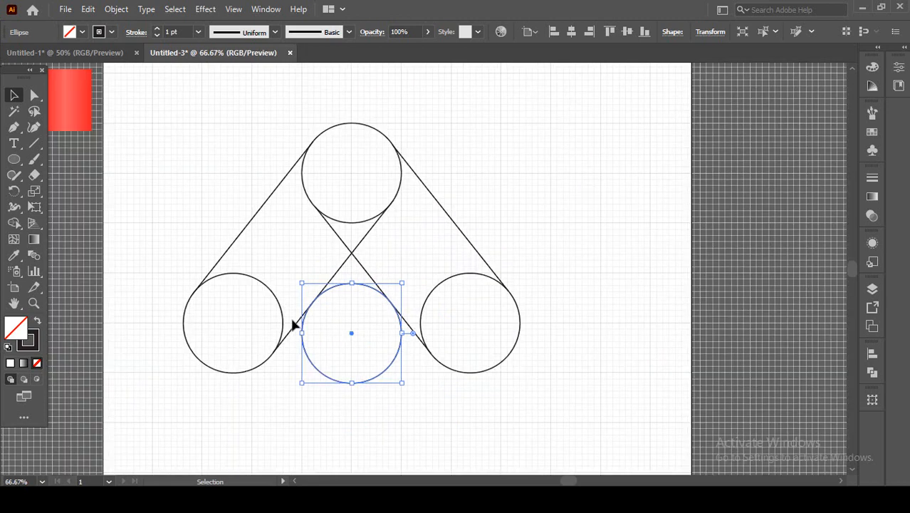
left_click(290, 379)
mouse_move(164, 128)
left_mouse_down()
mouse_move(240, 318)
mouse_move(545, 377)
left_mouse_up()
key("shift+m")
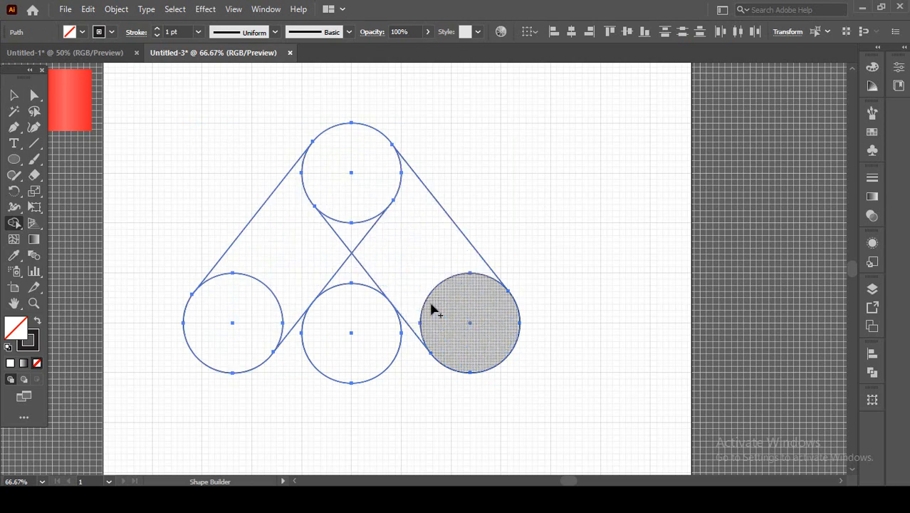
mouse_move(435, 307)
left_mouse_down()
mouse_move(356, 196)
mouse_move(357, 259)
mouse_move(294, 284)
mouse_move(272, 310)
left_mouse_up()
key("v")
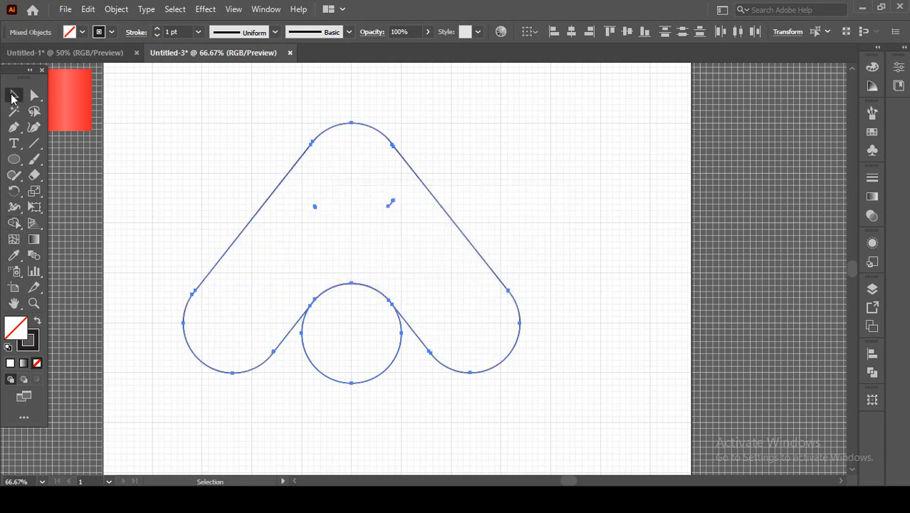
left_click(138, 164)
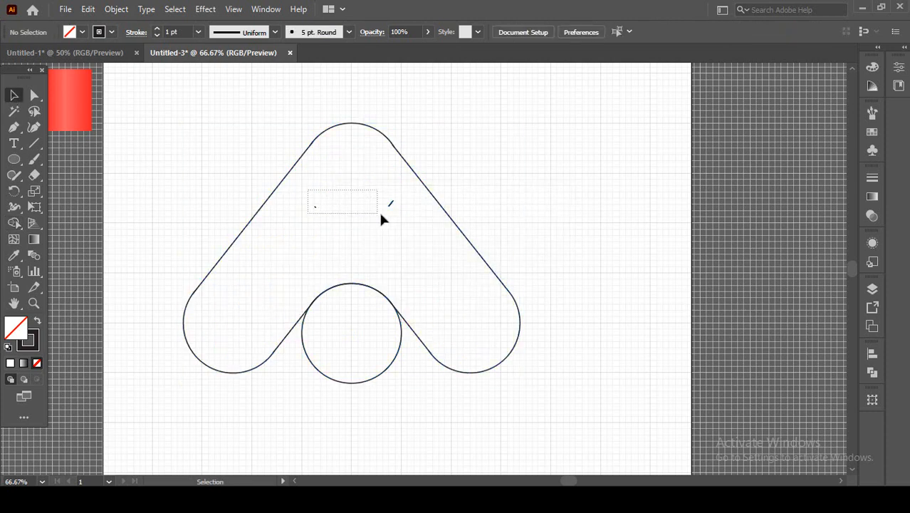
Try to select and delete the two short stray segments inside the merged shape.
left_click_drag(381, 213, 382, 215)
left_click(341, 215)
left_click(392, 206)
key("Delete")
scroll(398, 201, "up", 3)
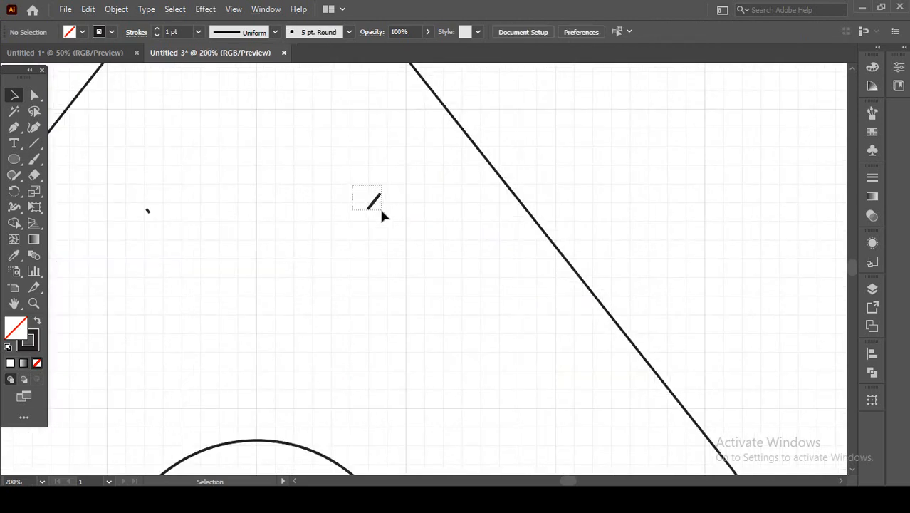
key("ctrl+a")
left_click(385, 216)
Clear the two short stray segments inside the merged shape using the Shape Builder tool on the whole artwork.
key("ctrl+a")
left_click(13, 223)
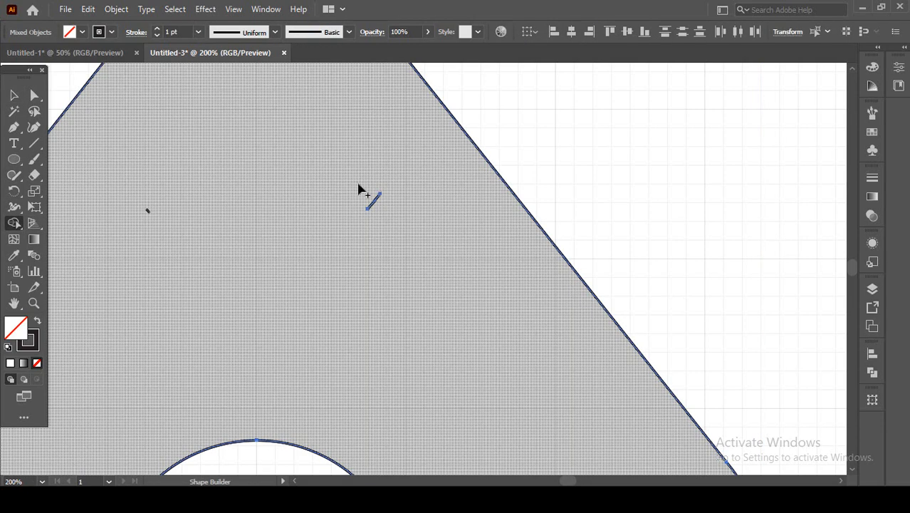
left_click_drag(358, 185, 387, 222)
mouse_move(133, 219)
left_mouse_down()
mouse_move(154, 207)
mouse_move(140, 235)
left_mouse_up()
left_click(14, 95)
left_click(438, 124)
key("Delete")
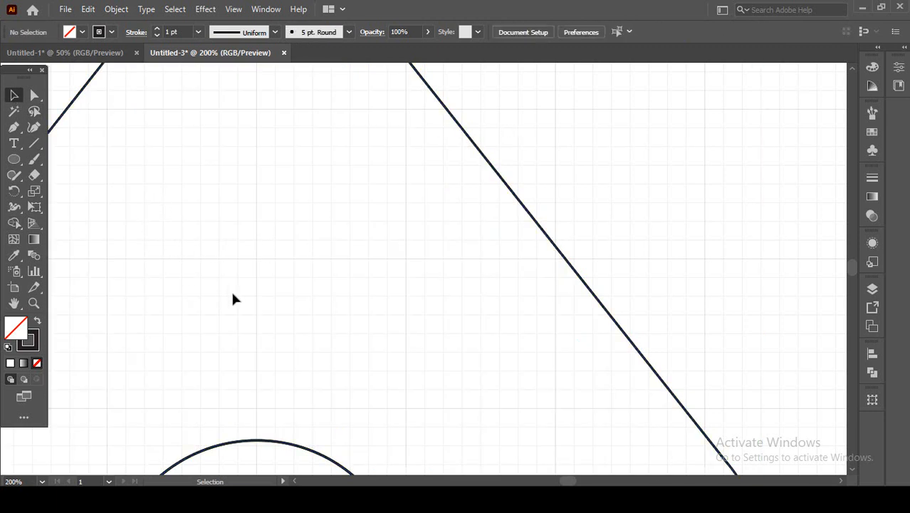
Delete the middle circle below the merged shape's inner curve.
key("ctrl+minus")
key("ctrl+minus")
key("ctrl+minus")
left_click(322, 346)
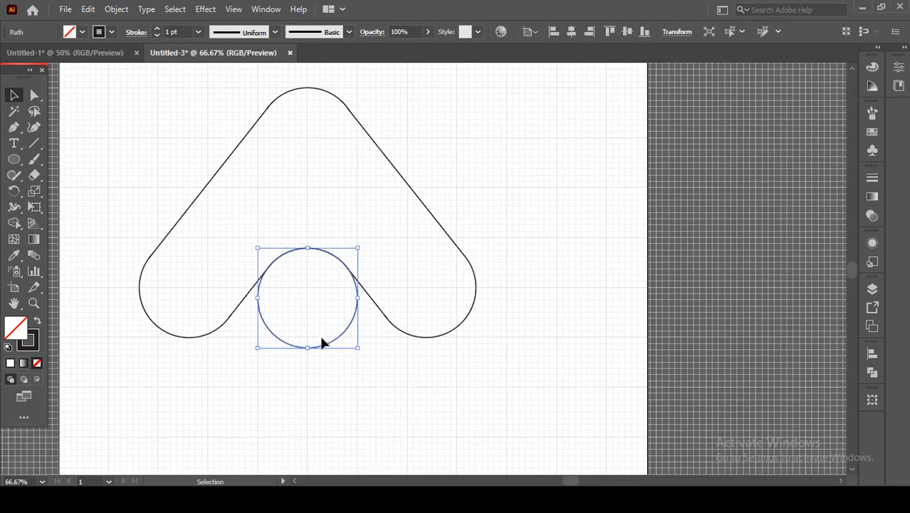
key("Delete")
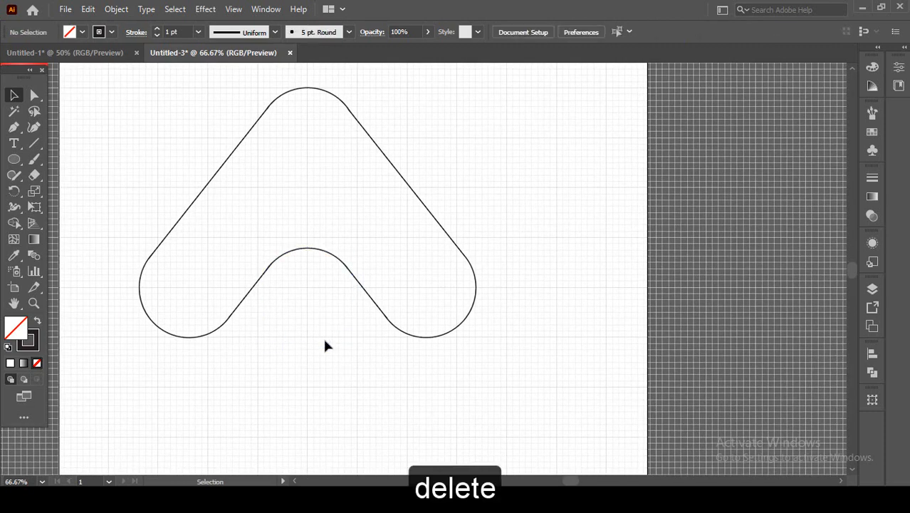
Move the merged outline aside past the artboard's right edge and delete the leftover paths at its former place.
left_click(194, 207)
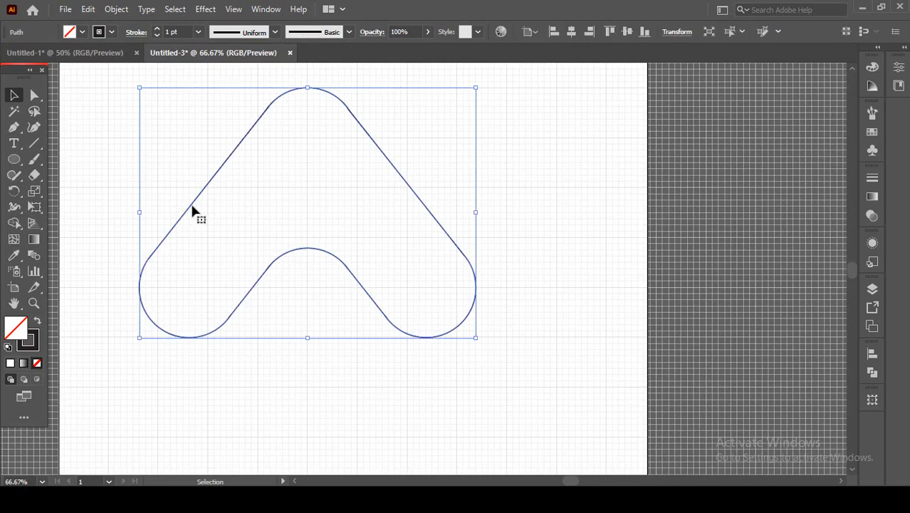
left_click_drag(192, 208, 563, 215)
left_click_drag(123, 107, 411, 342)
key("Delete")
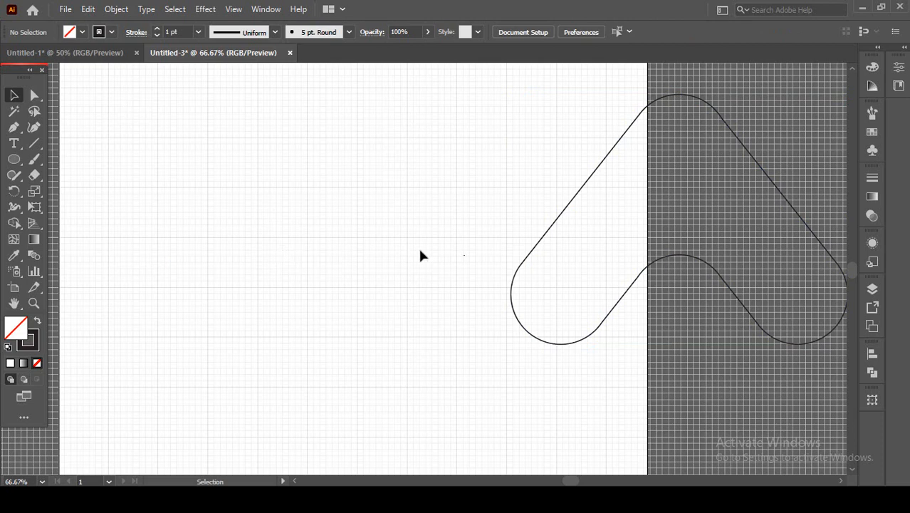
Move the merged outline back onto the artboard and hide the guides and the grid.
left_click_drag(516, 284, 165, 297)
left_click(304, 433)
right_click(553, 220)
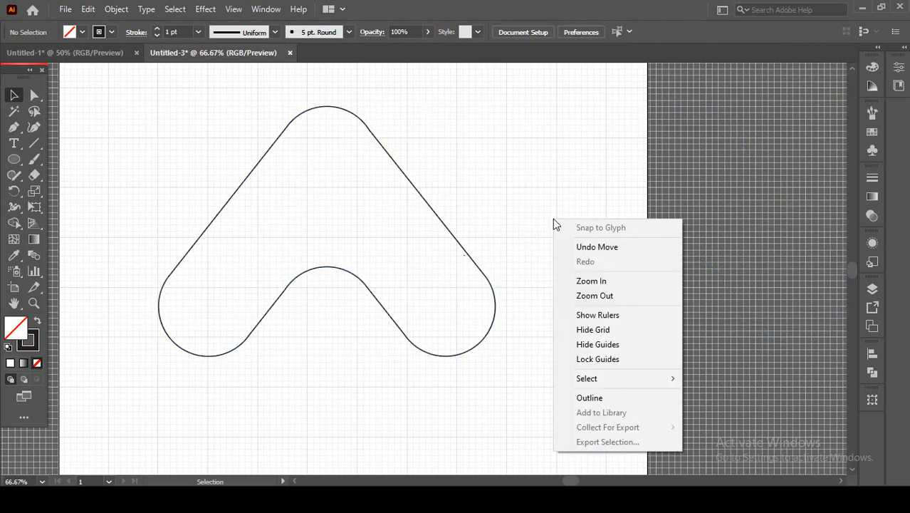
left_click(595, 346)
right_click(537, 197)
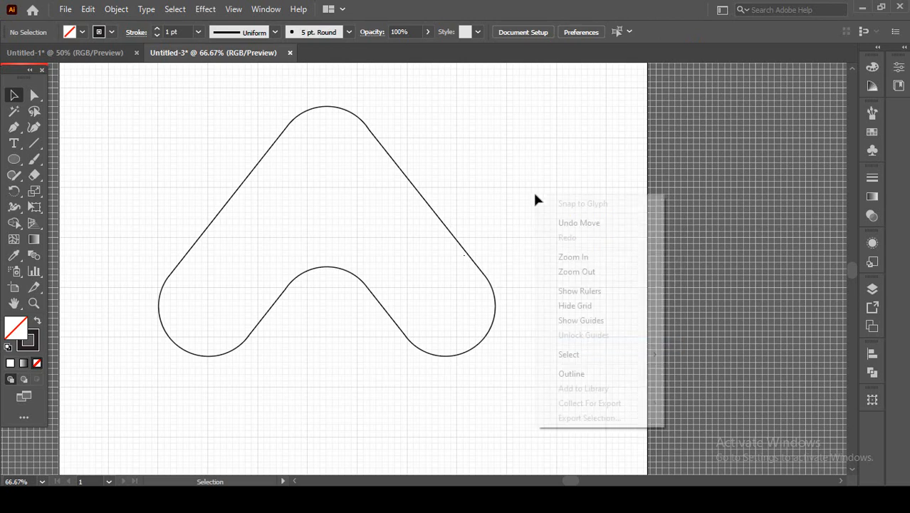
left_click(577, 307)
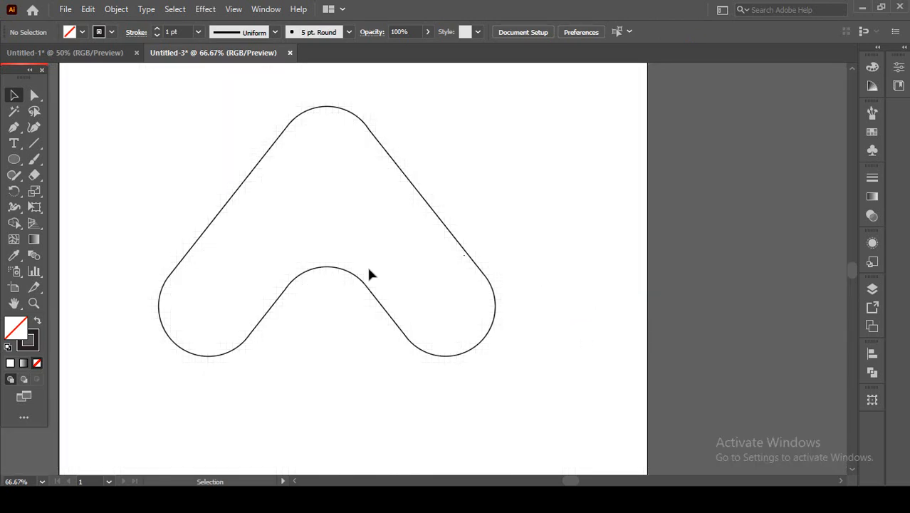
Start a 3D Extrude & Bevel effect on the outline with the X-axis and Z-axis rotations set to 0°.
left_click_drag(378, 226, 416, 265)
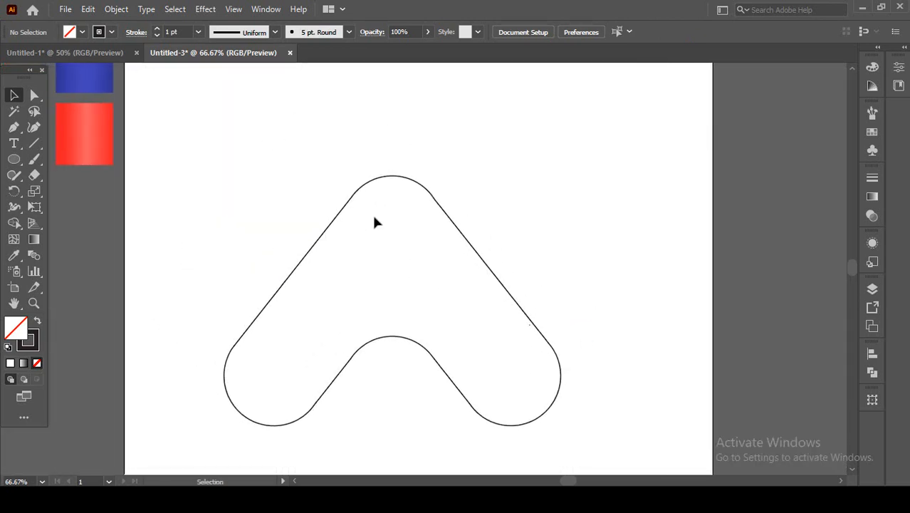
left_click_drag(328, 171, 342, 261)
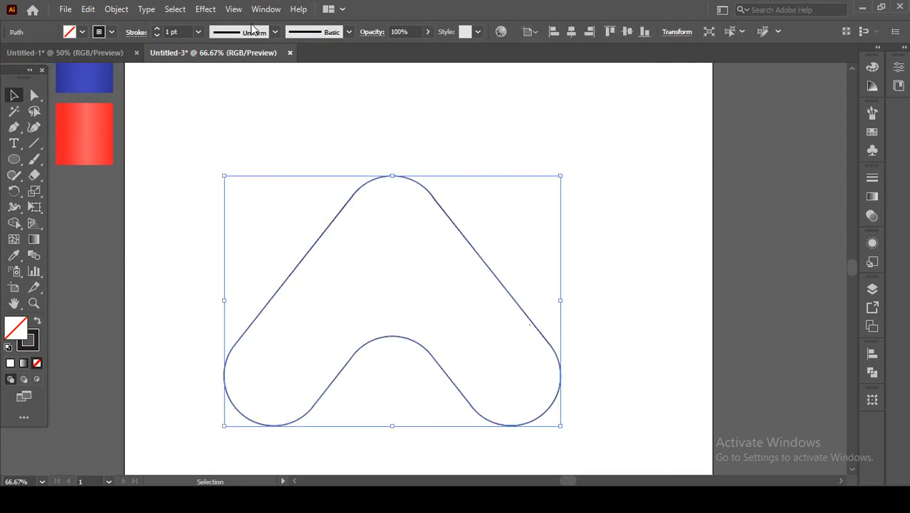
left_click(206, 10)
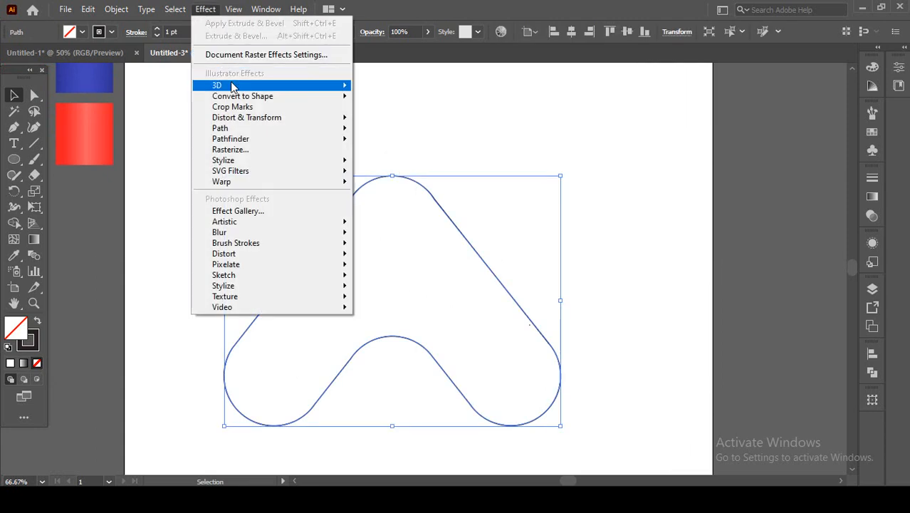
mouse_move(232, 87)
left_click(398, 87)
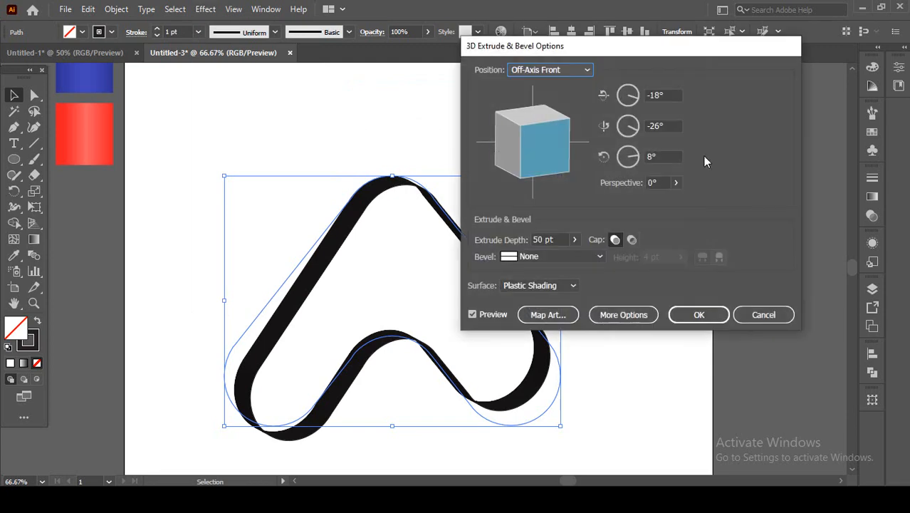
left_click(668, 95)
type("0")
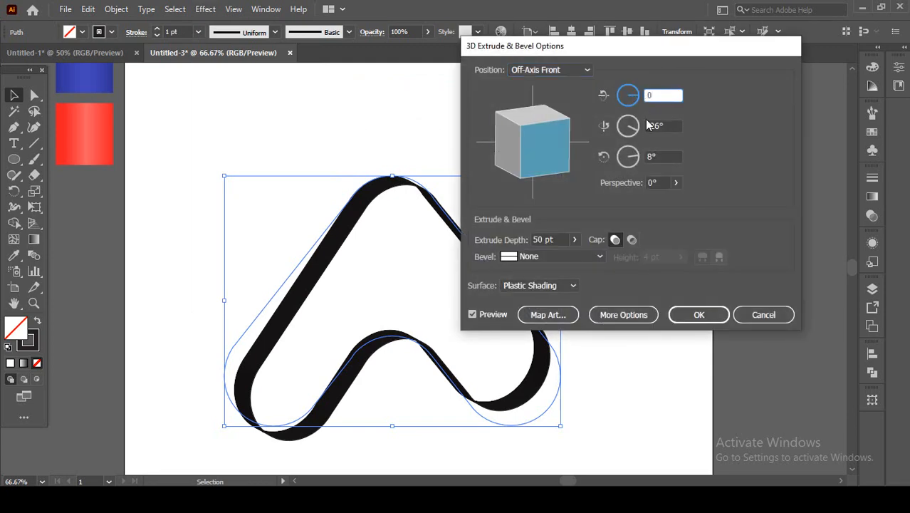
key("Tab")
key("Tab")
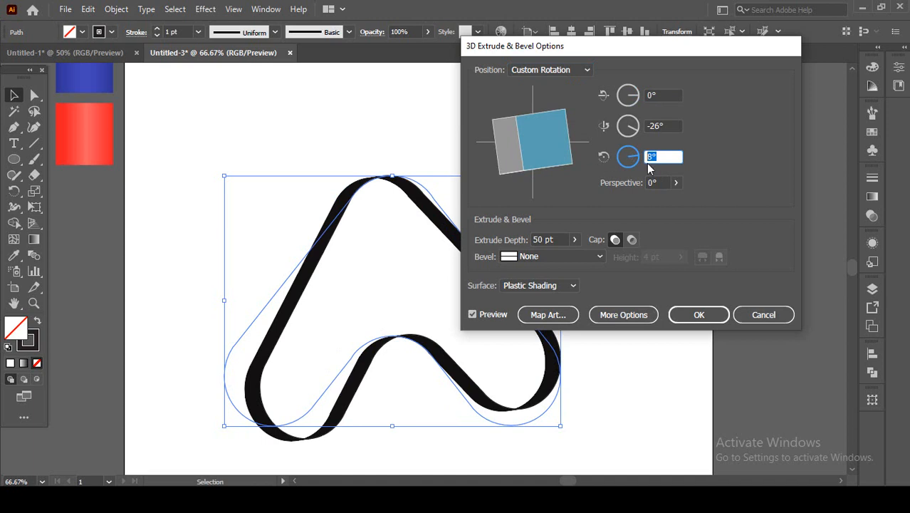
type("0")
Set the Y-axis rotation of the 3D extrusion to -38°.
left_click(665, 127)
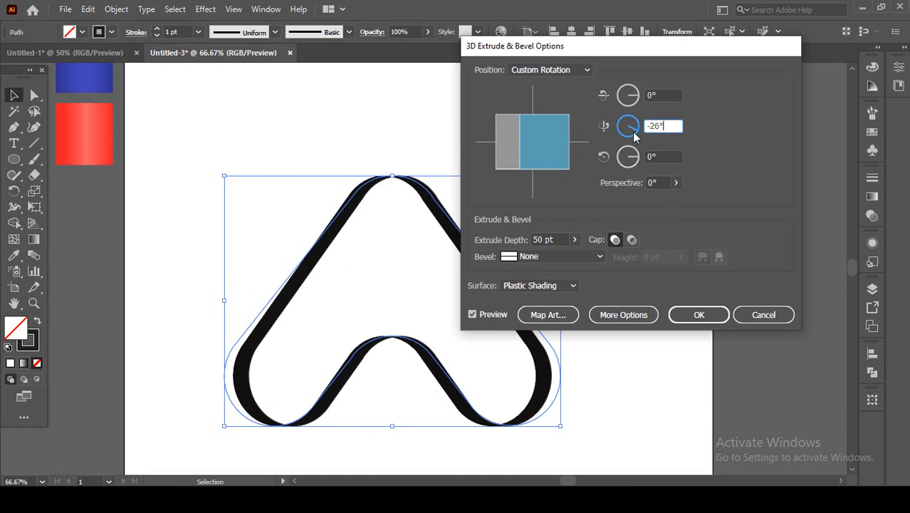
left_click_drag(660, 49, 724, 25)
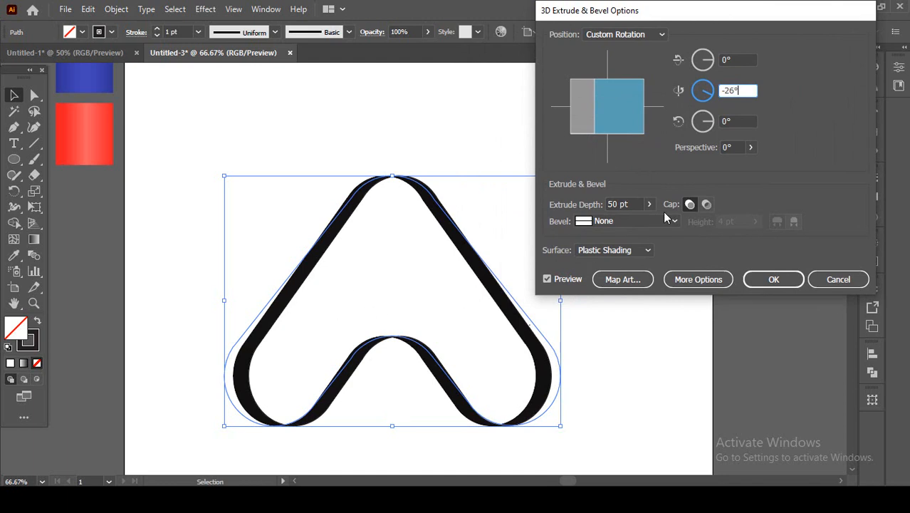
key("Down")
key("Down")
key("Down")
key("Down")
key("Down")
key("Down")
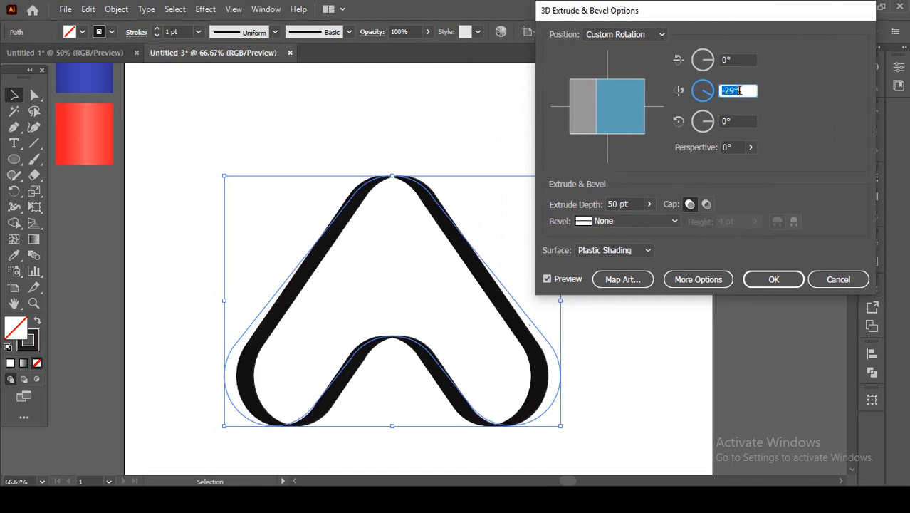
key("Down")
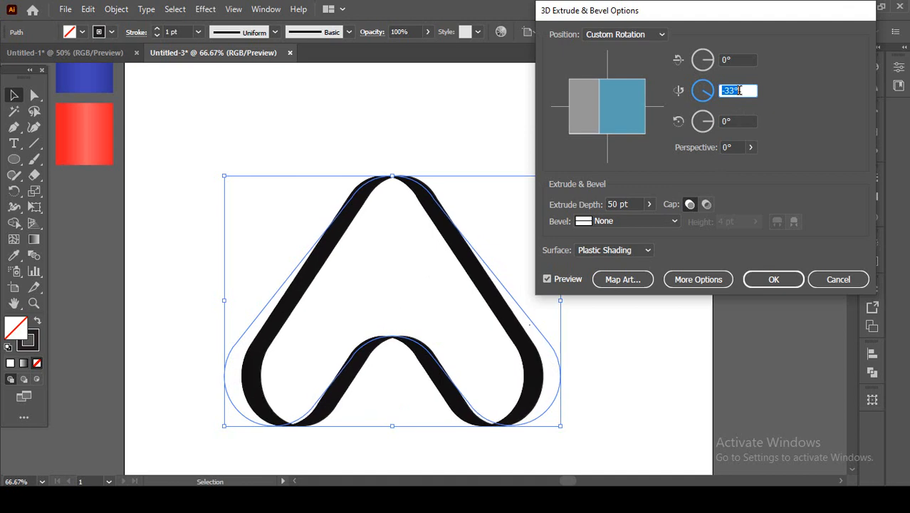
key("Down")
key("Down")
key("Down")
key("Down")
key("Down")
key("Down")
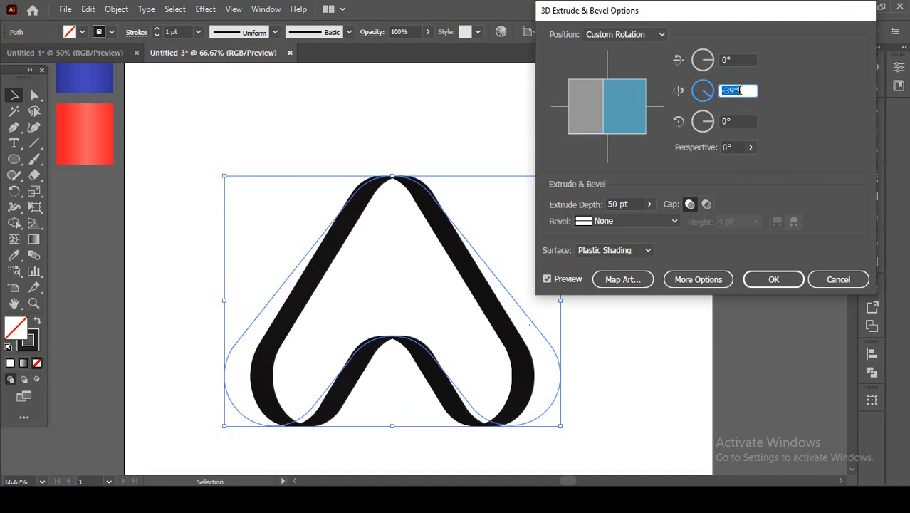
key("Up")
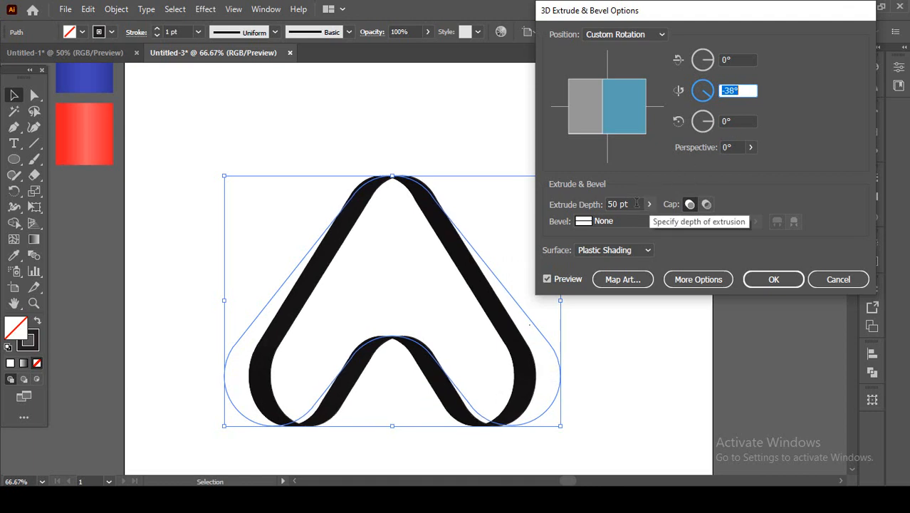
Raise the extrude depth to 160 pt so that the two outer sides become wide bands.
left_click_drag(636, 205, 591, 205)
key("Up")
key("Up")
key("Up")
key("Up")
key("Up")
key("Up")
key("Up")
key("Up")
key("Up")
key("Up")
key("Up")
key("Up")
key("Up")
key("Up")
key("Up")
key("Up")
key("Up")
key("Up")
key("Up")
key("Up")
key("Up")
key("Up")
key("Up")
key("Up")
key("Up")
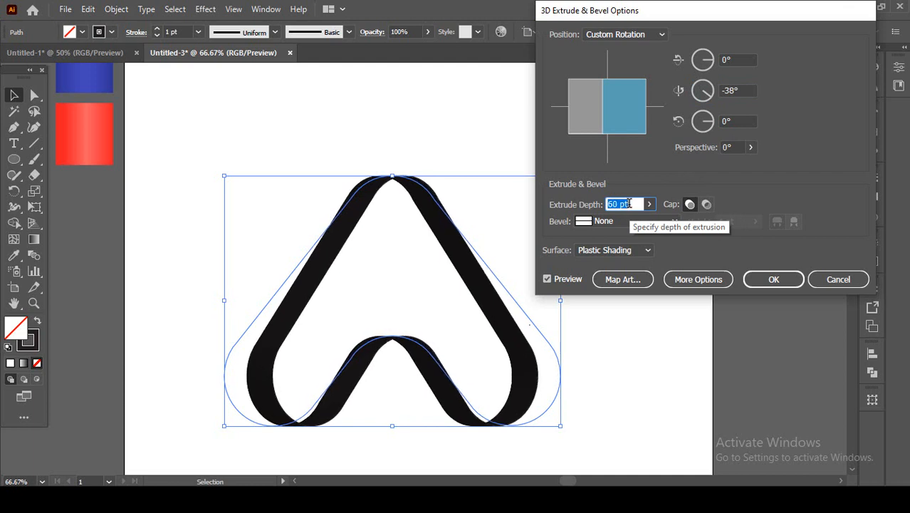
key("Up")
key("Up")
key("Up")
key("Up")
key("Up")
key("Up")
key("Up")
key("Up")
key("Up")
key("Up")
key("Up")
key("Up")
key("Up")
key("Up")
key("Up")
key("Up")
key("Up")
key("Up")
key("Up")
key("Up")
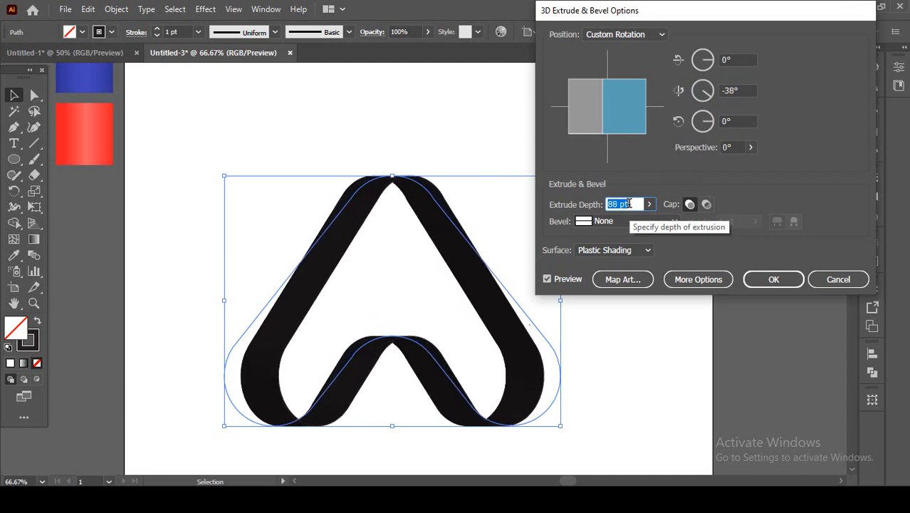
key("Up")
key("Up")
key("Up")
key("Up")
key("Up")
key("Up")
key("Up")
key("Up")
key("Up")
key("Up")
key("Up")
key("Up")
key("Up")
key("Up")
key("Up")
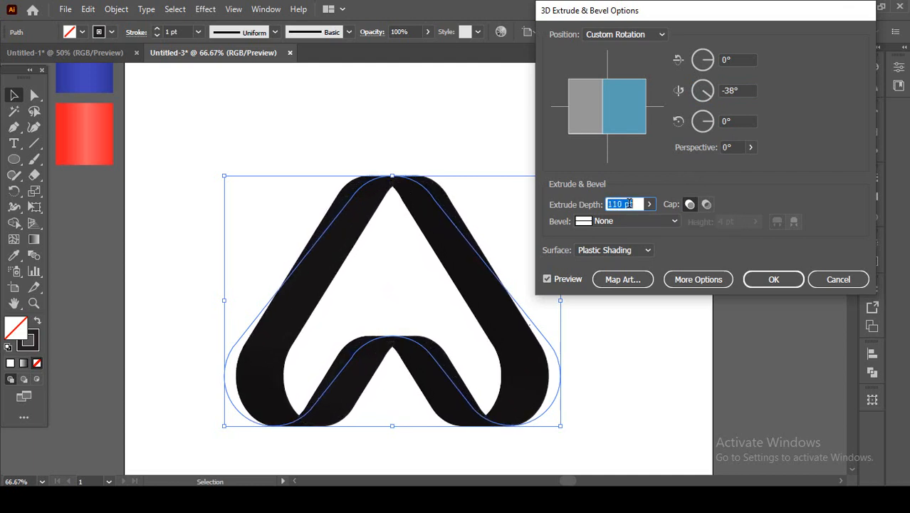
key("Up")
key("Up")
key("Up")
key("Up")
key("Up")
key("Up")
key("Up")
key("Up")
key("Up")
key("Up")
key("Up")
key("Up")
key("Up")
key("Up")
key("Up")
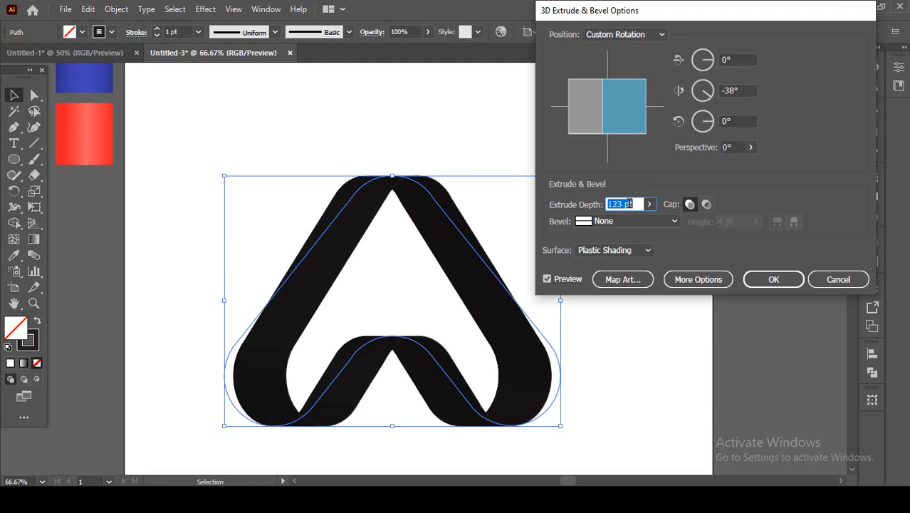
key("Up")
key("Up")
key("Up")
key("Up")
key("Up")
key("Up")
key("Up")
key("Up")
key("Up")
key("Up")
key("Up")
key("Up")
key("Up")
key("Up")
key("Up")
key("Up")
key("Up")
key("Up")
key("Up")
key("Up")
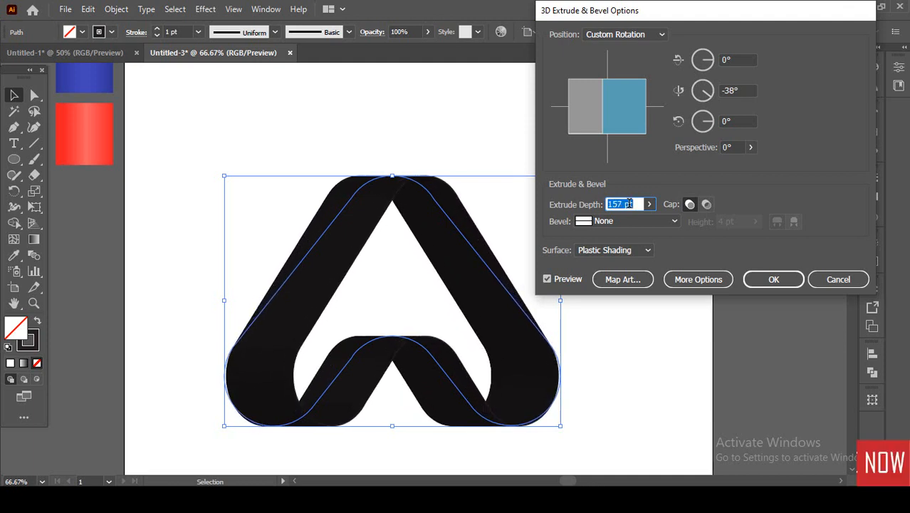
key("Up")
key("Up")
key("Up")
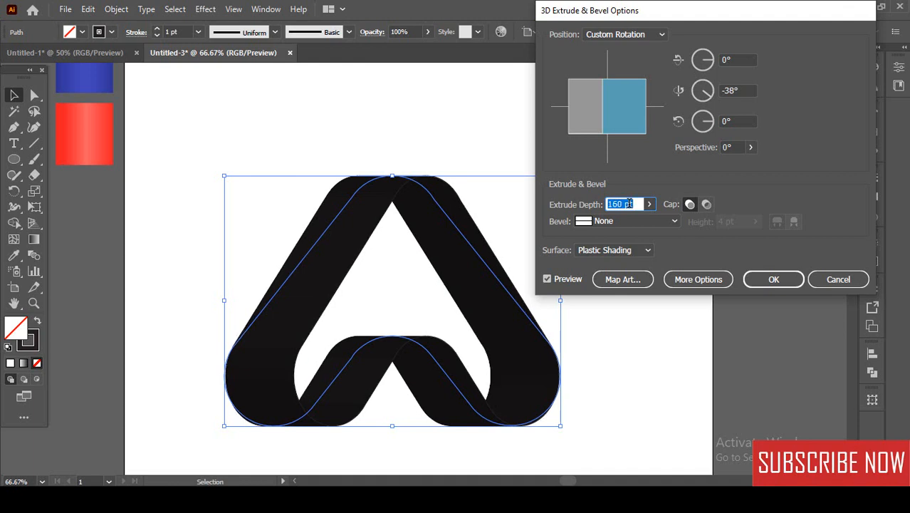
Set the extrusion's surface to No Shading and apply the 3D effect.
left_click(639, 251)
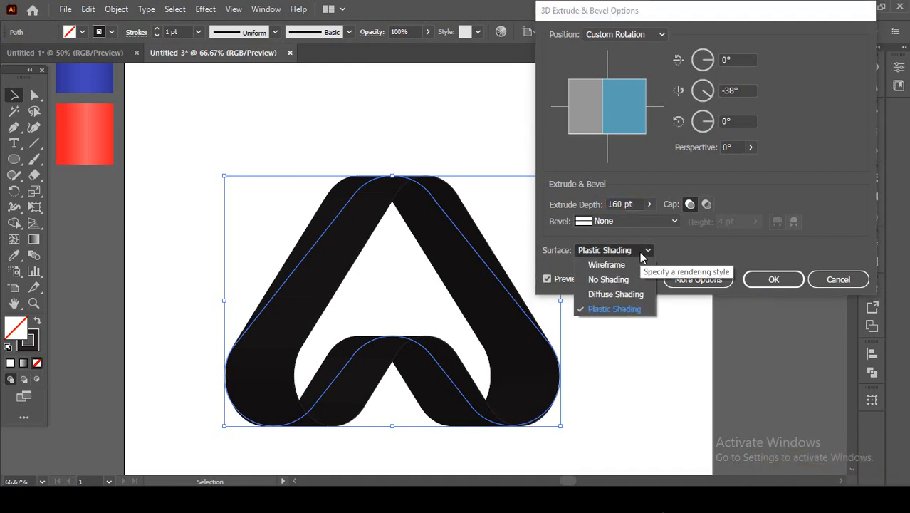
left_click(609, 279)
left_click(761, 279)
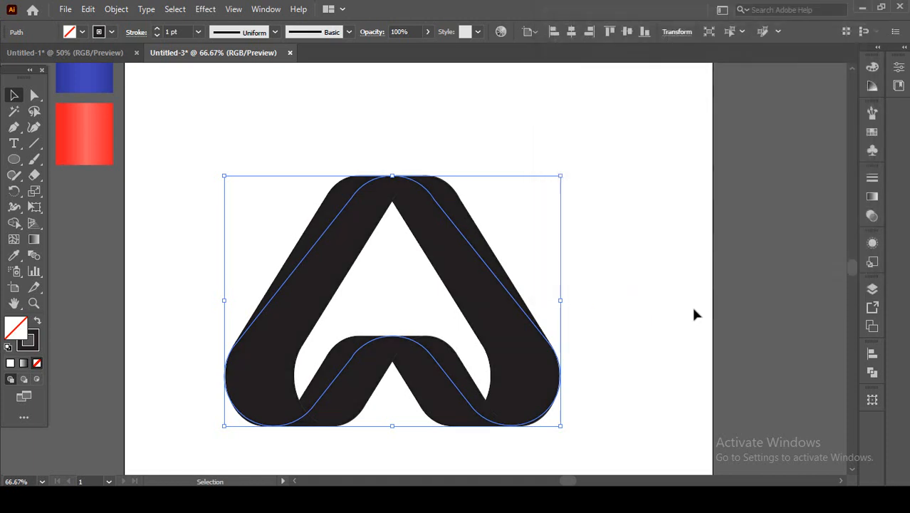
Expand the appearance of the extruded shape into editable pieces.
left_click(634, 271)
left_click_drag(309, 127, 431, 259)
left_click(116, 9)
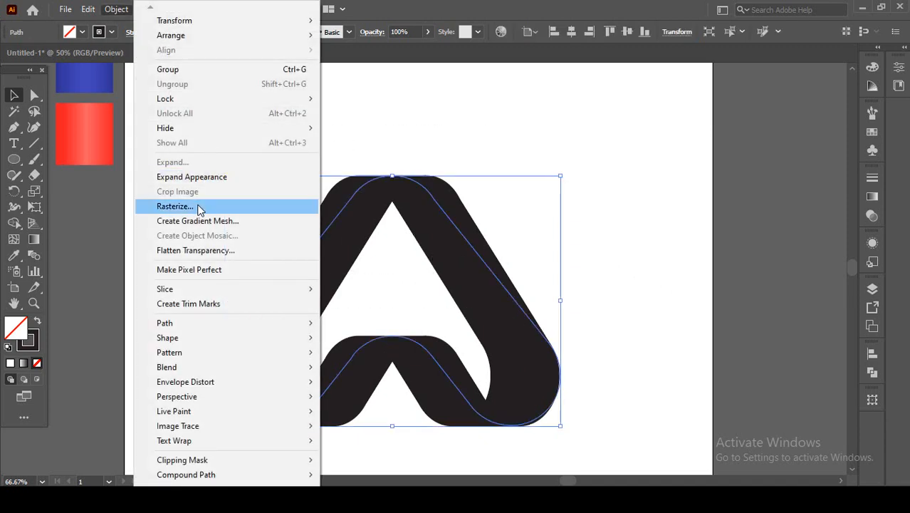
left_click(208, 178)
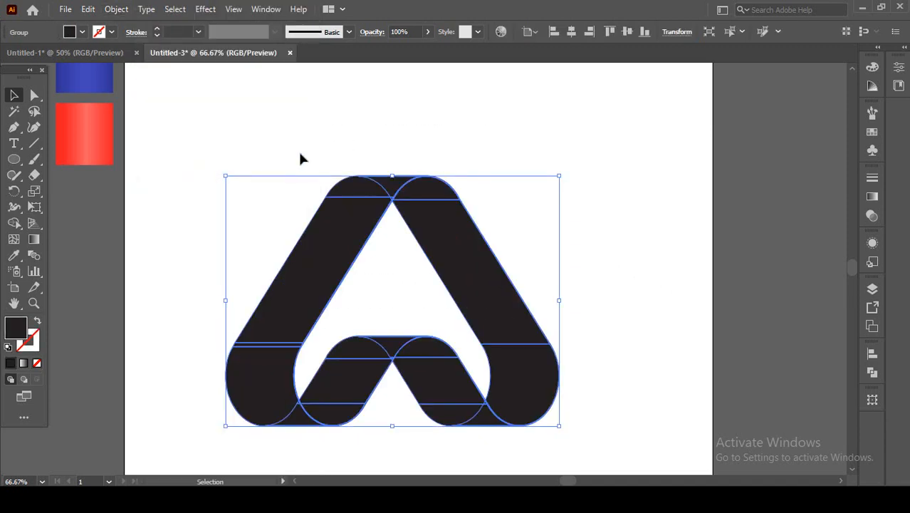
Ungroup the expanded artwork twice and clear the selection.
right_click(334, 210)
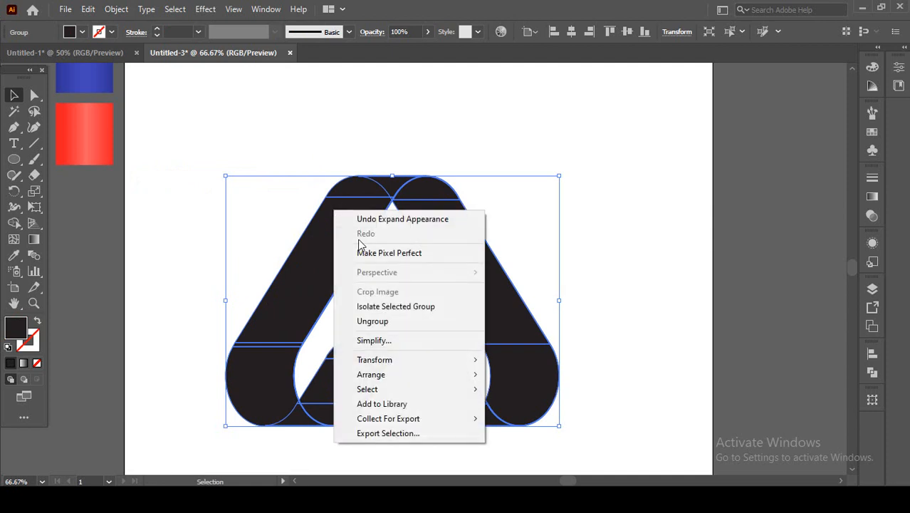
left_click(397, 321)
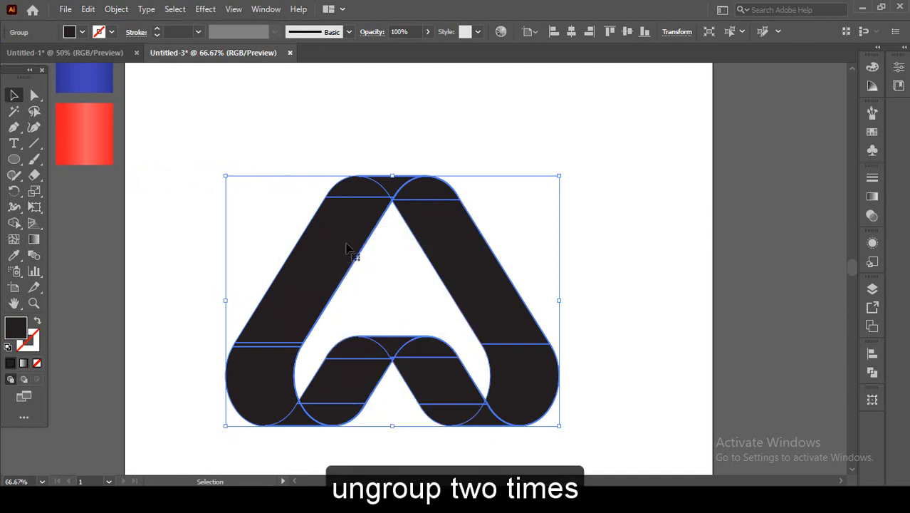
right_click(344, 241)
left_click(405, 349)
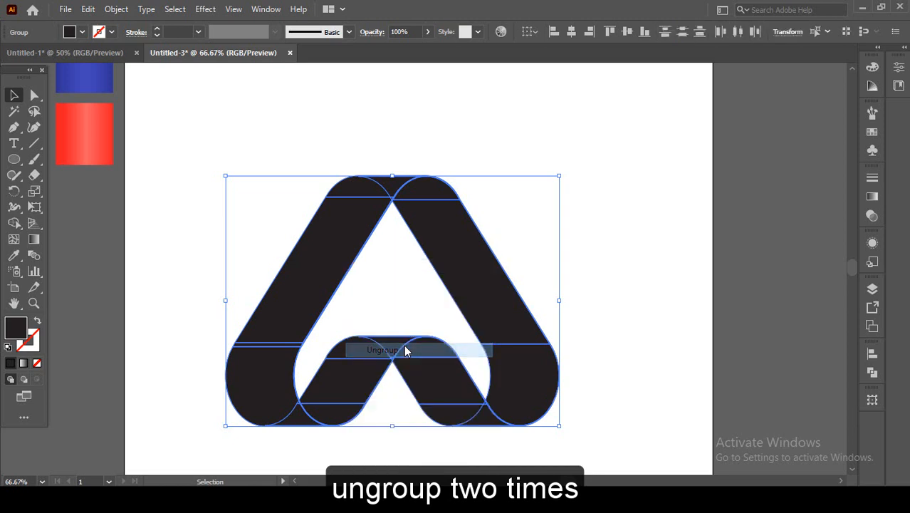
key("ctrl+shift+a")
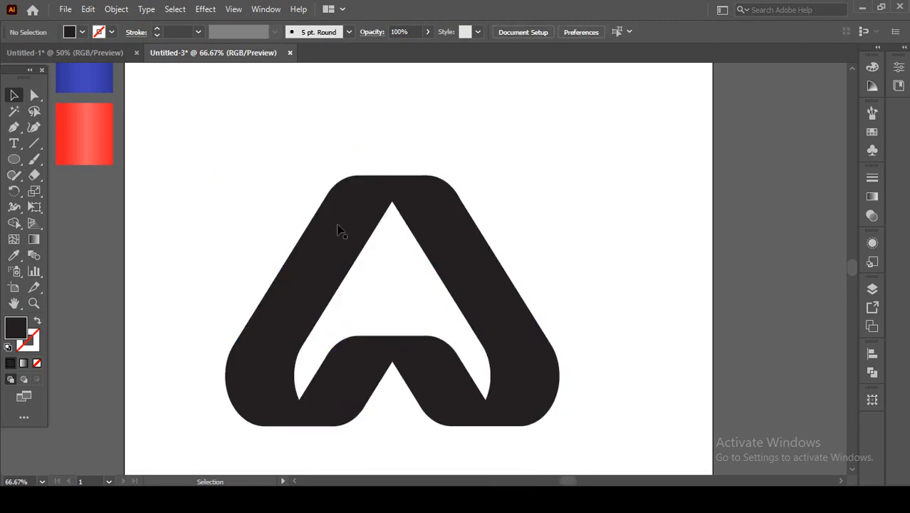
left_click(338, 228)
key("ctrl+shift+a")
Unite the top cap, slanted bar and rounded lower corner of the logo's left side into one shape.
left_click_drag(364, 192, 475, 214)
left_click(475, 213)
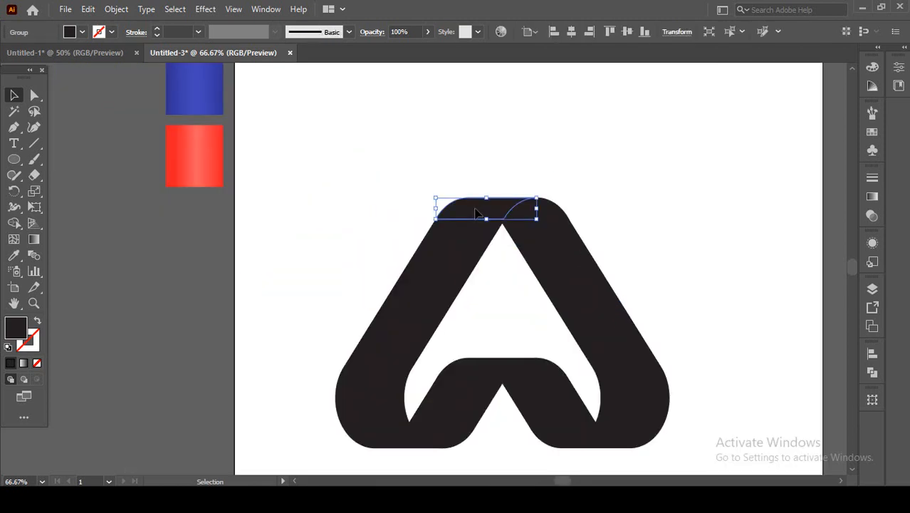
left_click(448, 249, "shift")
left_click(385, 405, "shift")
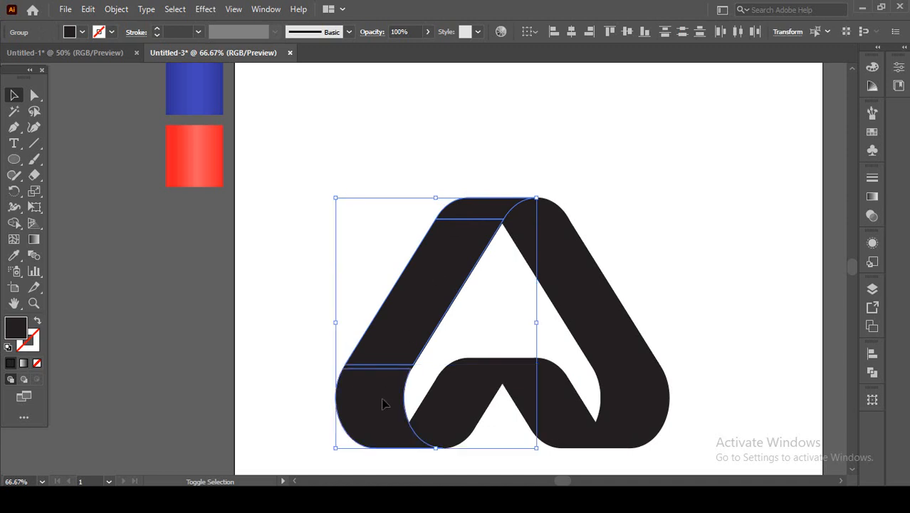
scroll(384, 371, "up", 2)
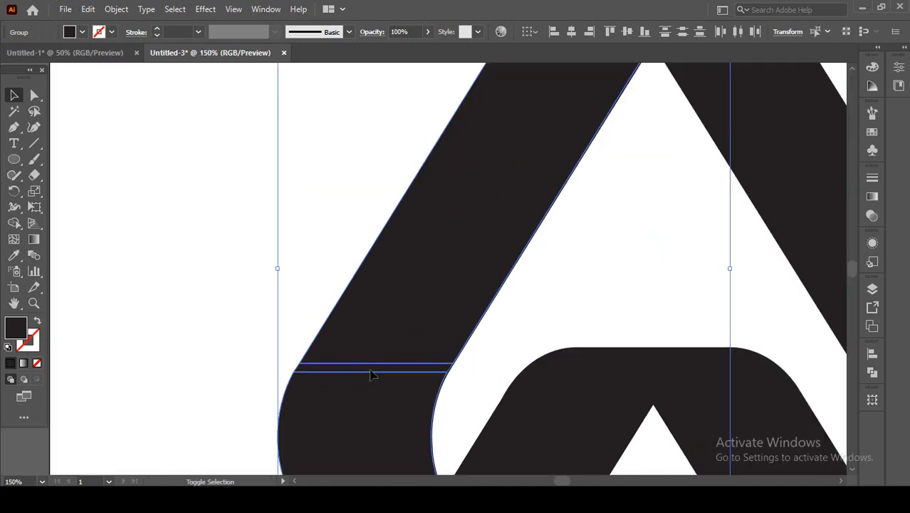
scroll(370, 376, "down", 3)
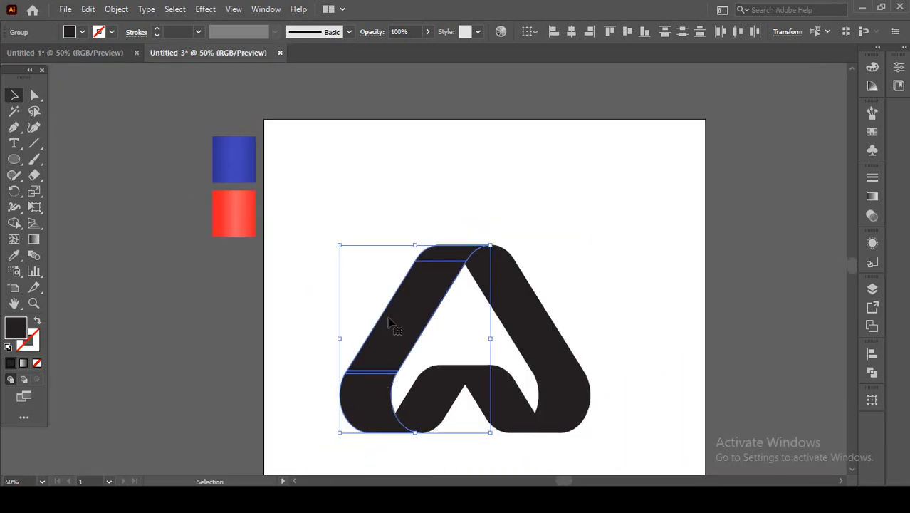
left_click(871, 373)
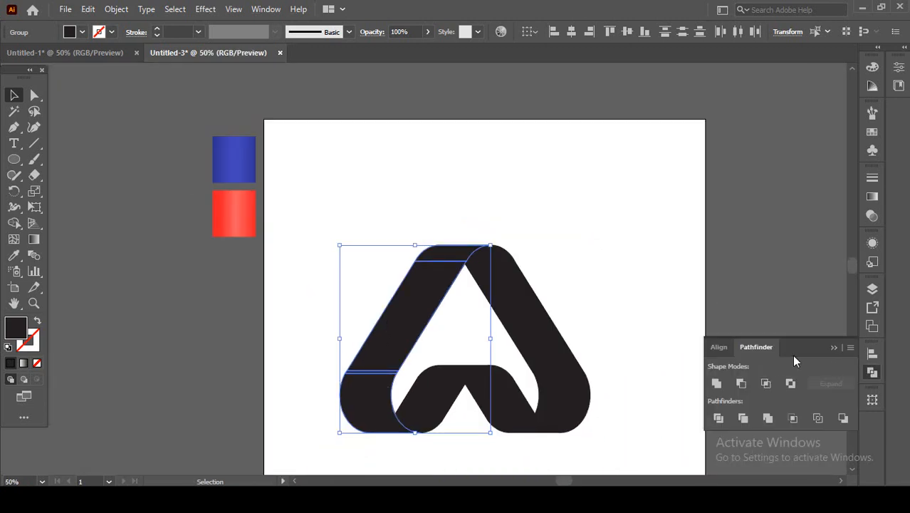
left_click(717, 383)
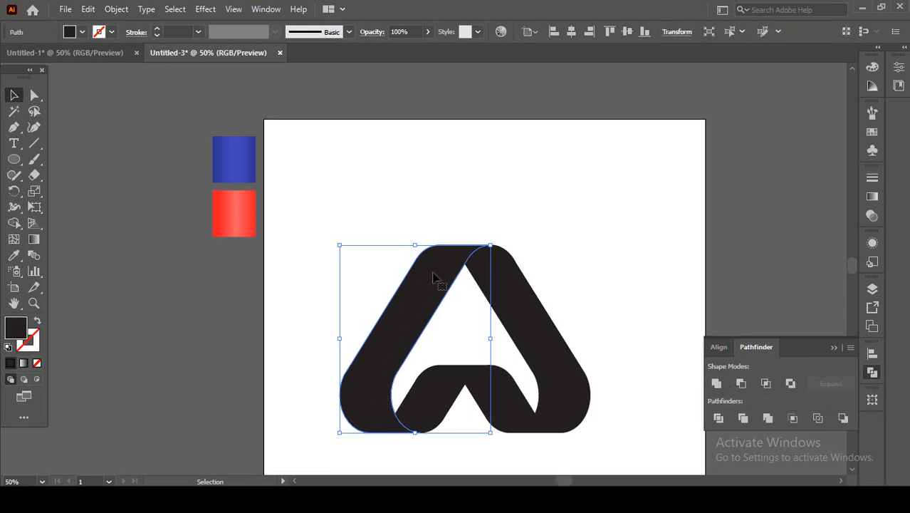
Unite the lower corner, slanted bar and upper cap of the logo's inner left band into one shape and clear the selection.
left_click(424, 441)
left_click(411, 430)
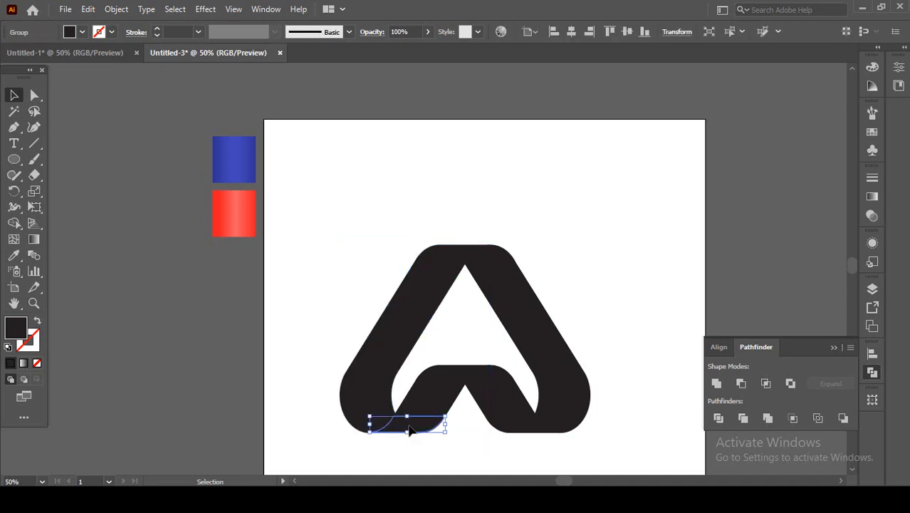
left_click(440, 403, "shift")
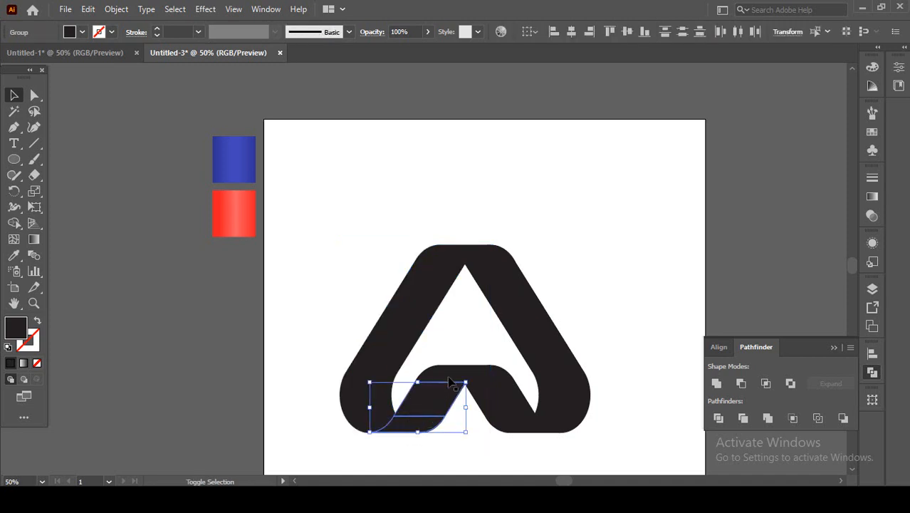
left_click(449, 379, "shift")
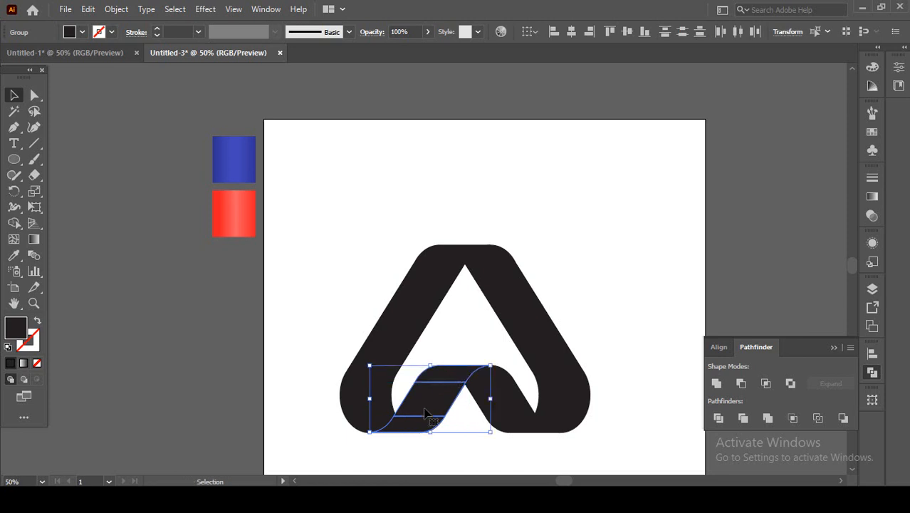
left_click(721, 384)
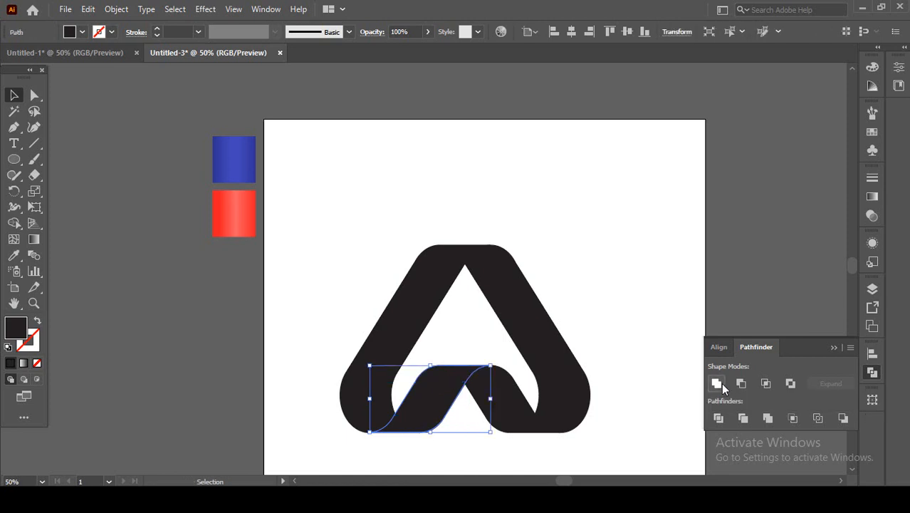
left_click(581, 437)
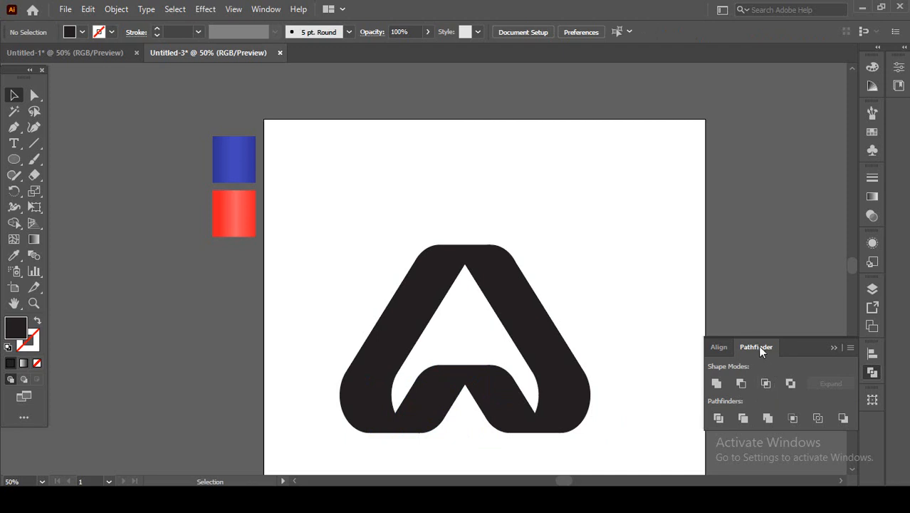
Hide the Pathfinder options and bring them back into view.
left_click(834, 348)
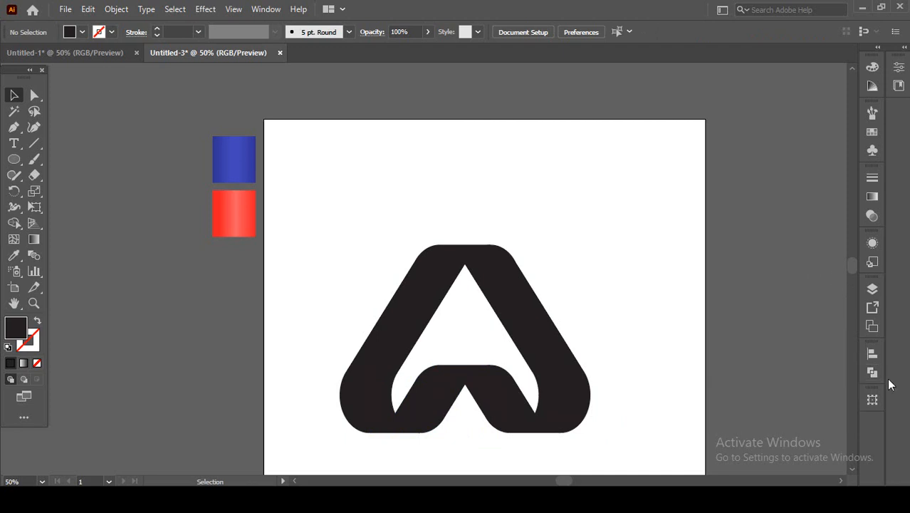
left_click(265, 10)
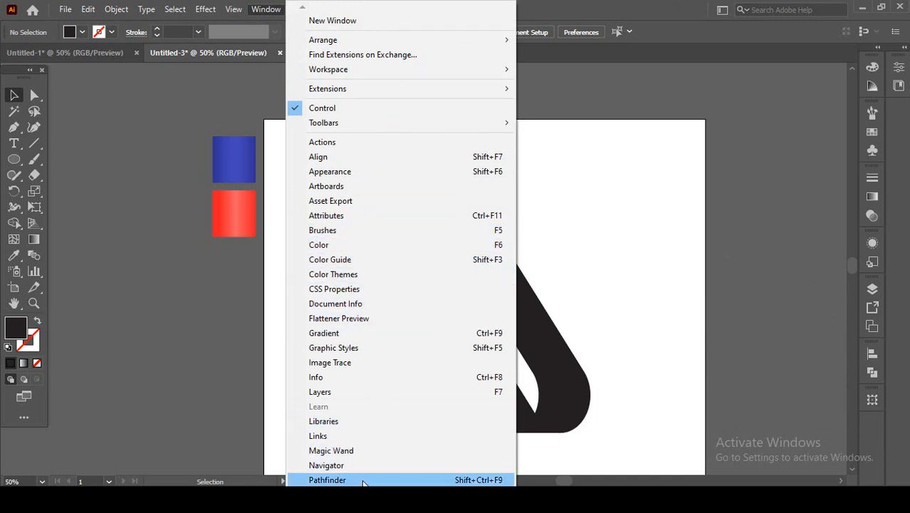
left_click(363, 481)
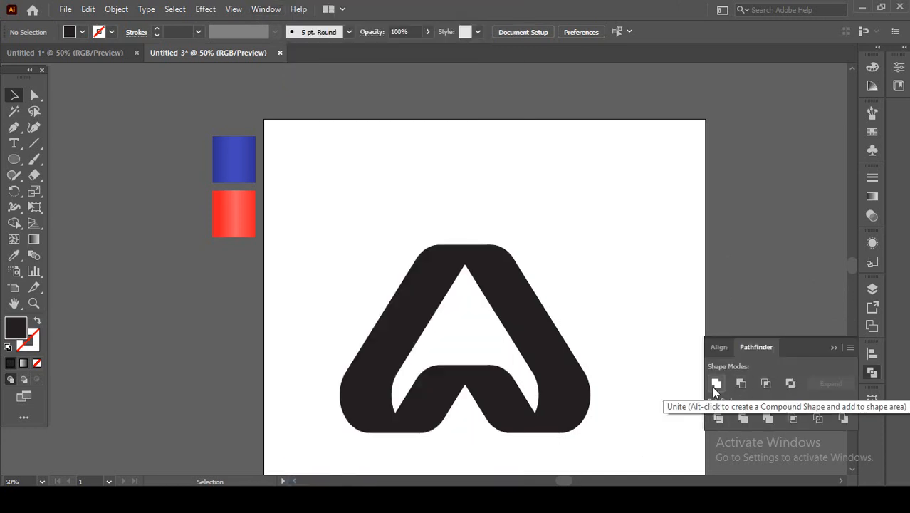
Unite the top cap, slanted bar and rounded lower corner of the logo's outer right side into one shape.
left_click(571, 428)
left_click(550, 352, "shift")
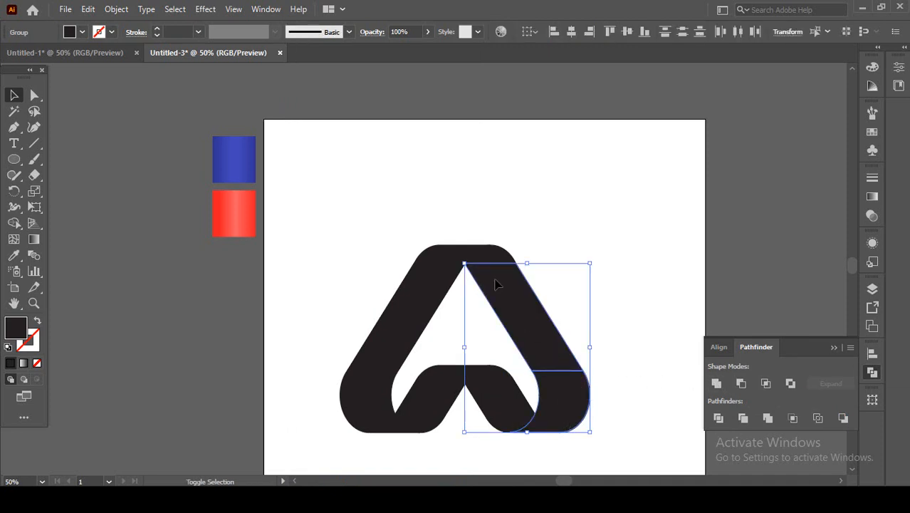
left_click(485, 254, "shift")
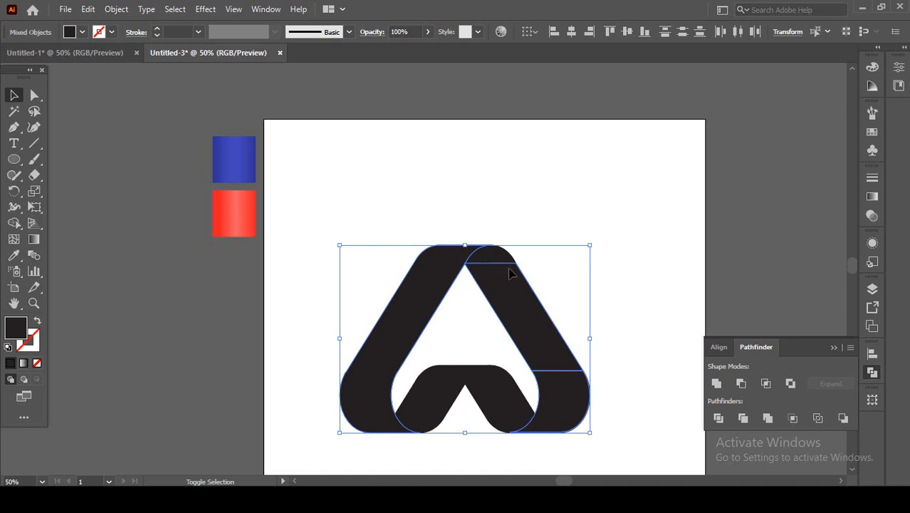
left_click(518, 251)
left_click(501, 260)
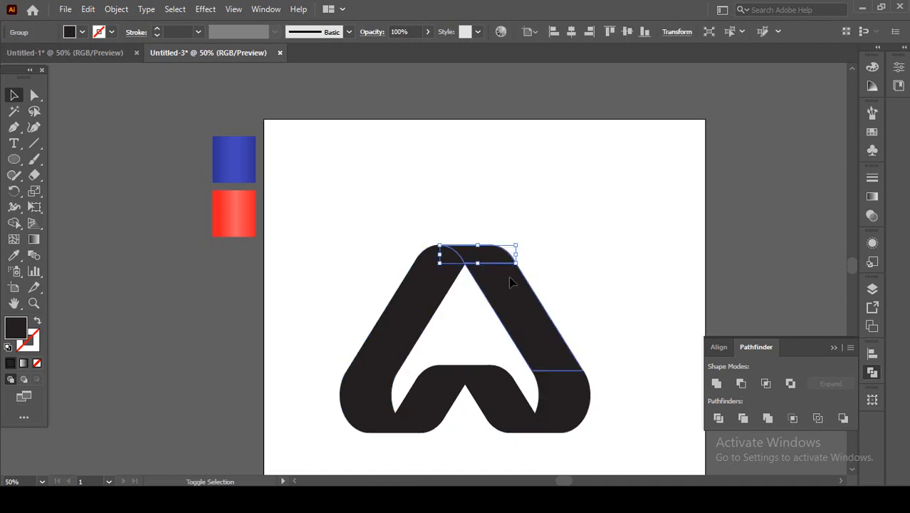
left_click(509, 277, "shift")
left_click(563, 398, "shift")
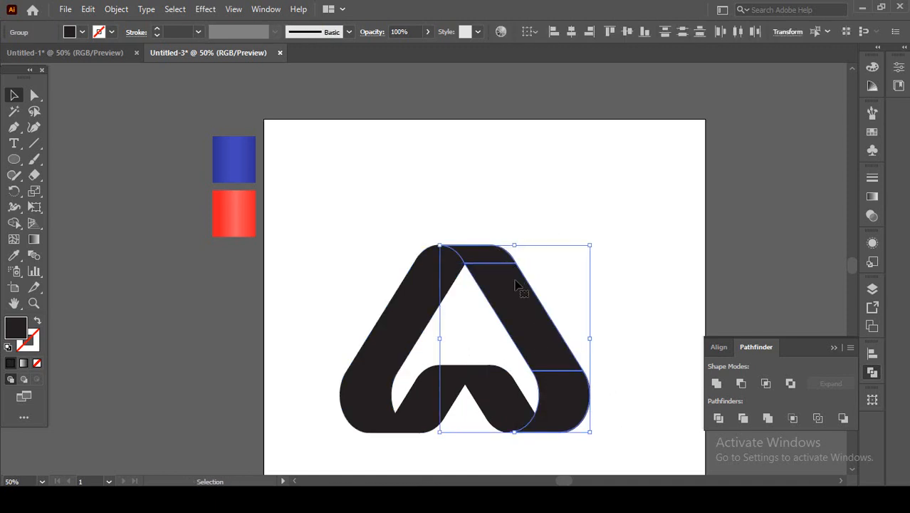
left_click(718, 386)
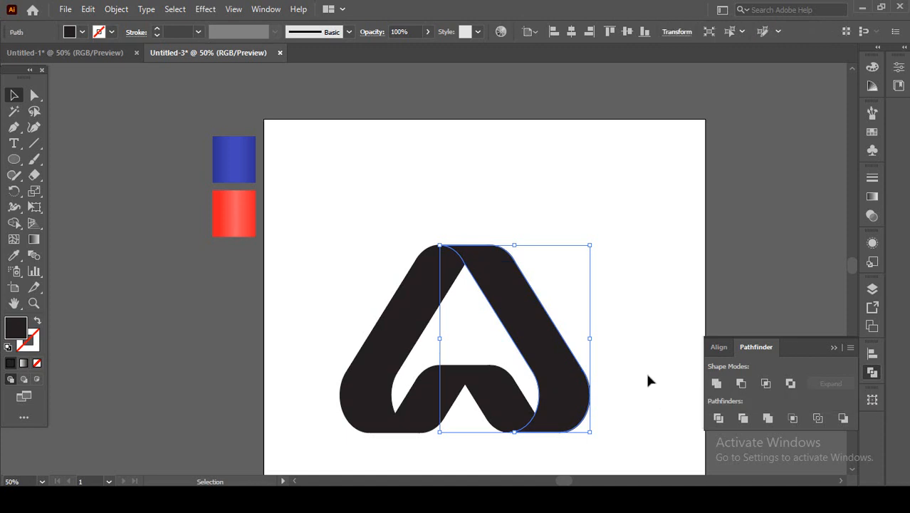
Unite the upper cap, slanted bar and lower corner of the logo's inner right band into one shape.
left_click(646, 371)
left_click(544, 349)
left_click(502, 405)
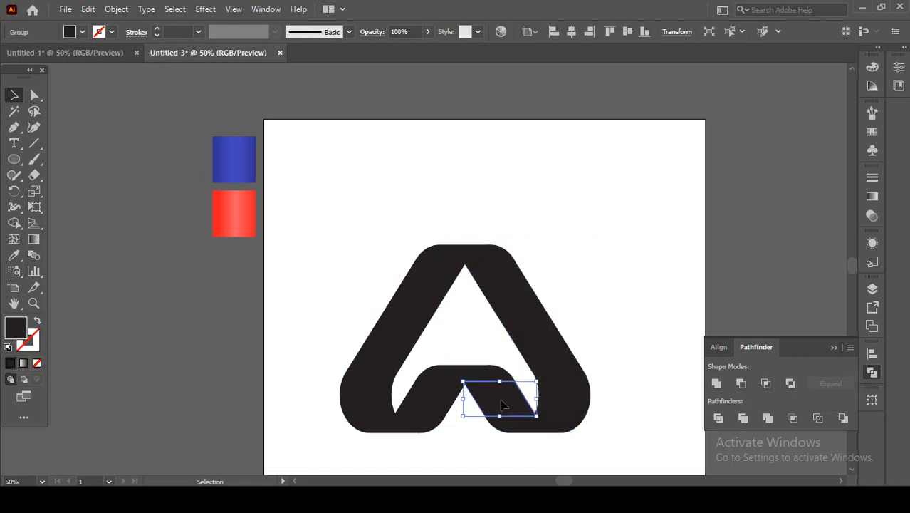
left_click(483, 383, "shift")
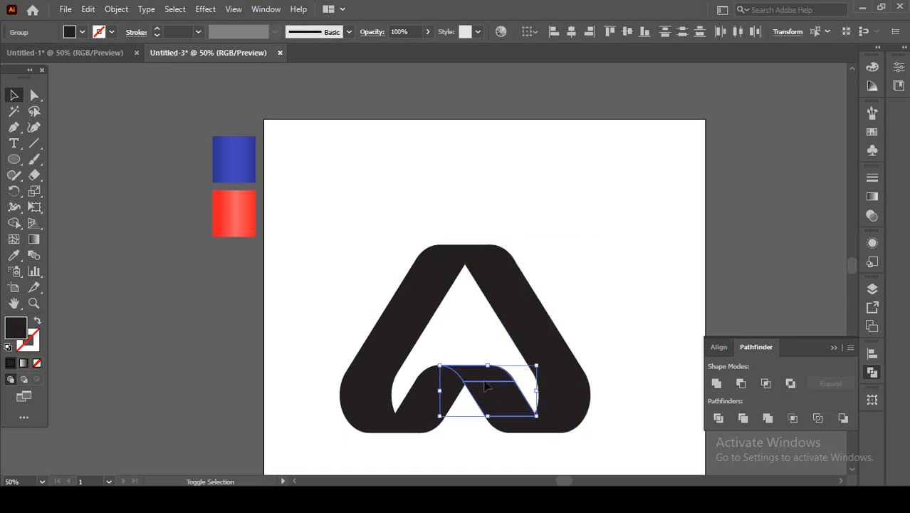
left_click(519, 430, "shift")
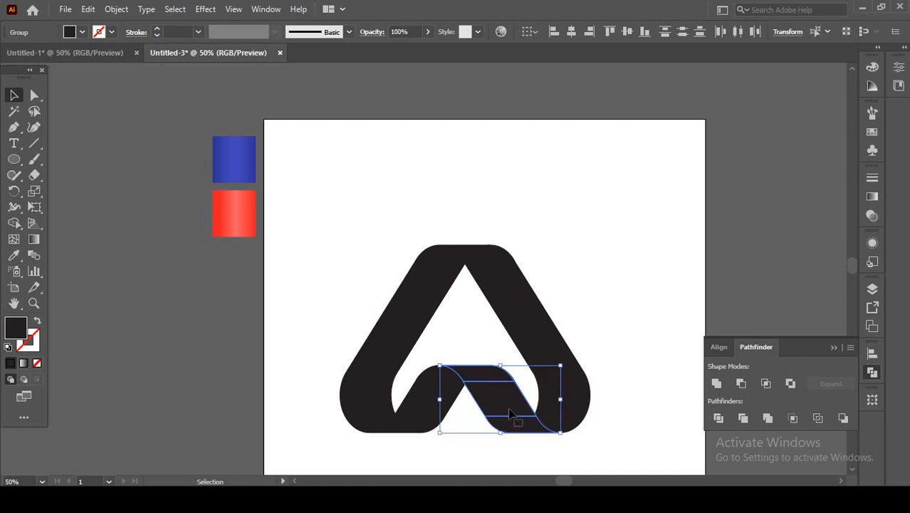
left_click(717, 383)
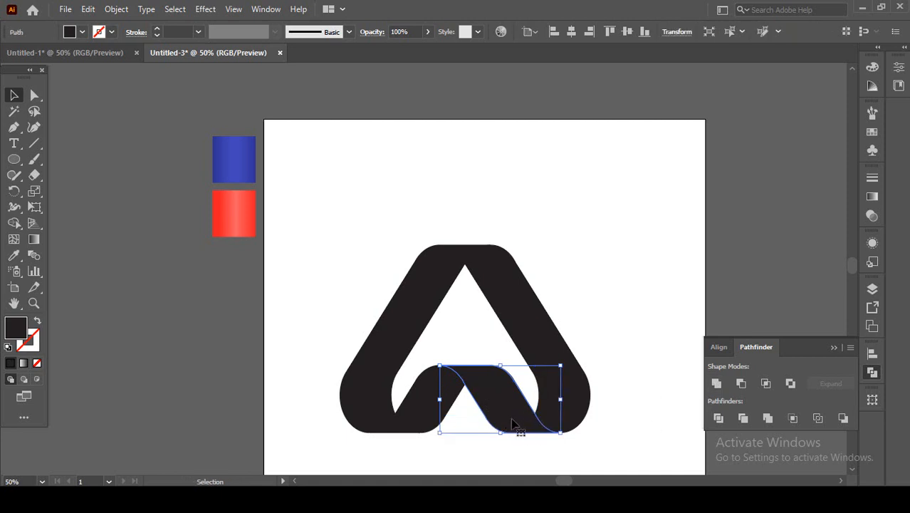
Select the united bands of the logo one after another to check each is a single shape, and clear the selection.
left_click(586, 306)
left_click(544, 326)
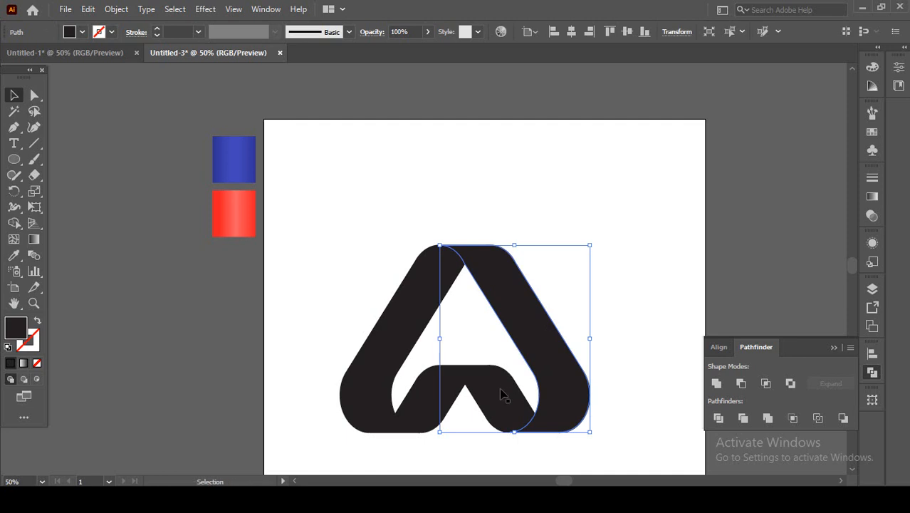
left_click(503, 394)
left_click(433, 413)
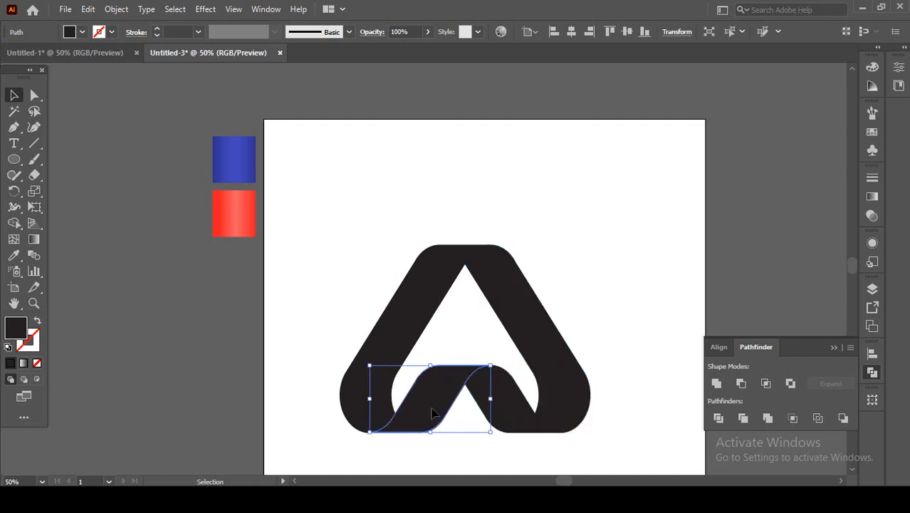
left_click(363, 403)
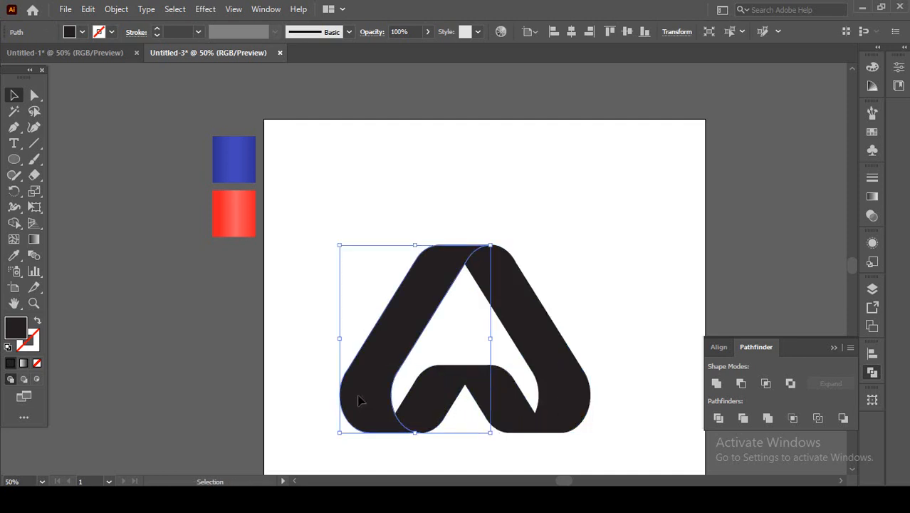
left_click(506, 219)
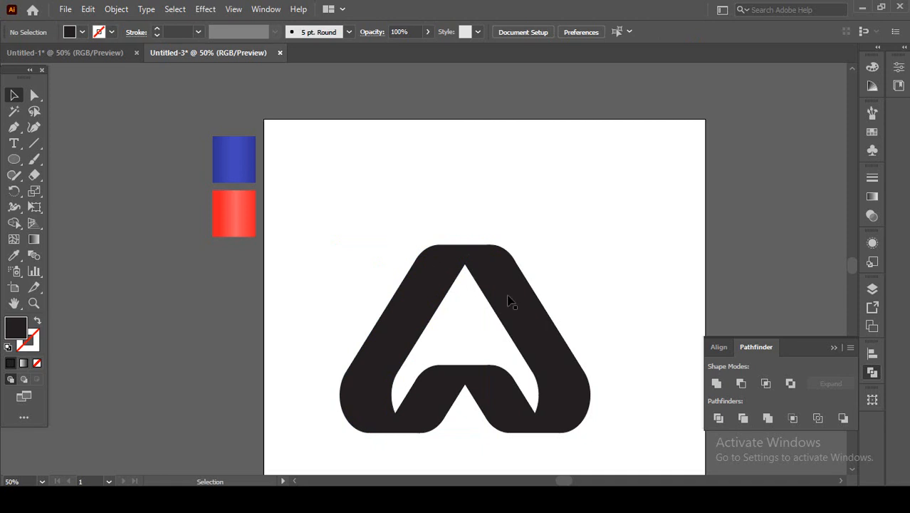
Fill the logo's outer left band with orange-red and its inner left band with dark blue.
left_click(427, 286)
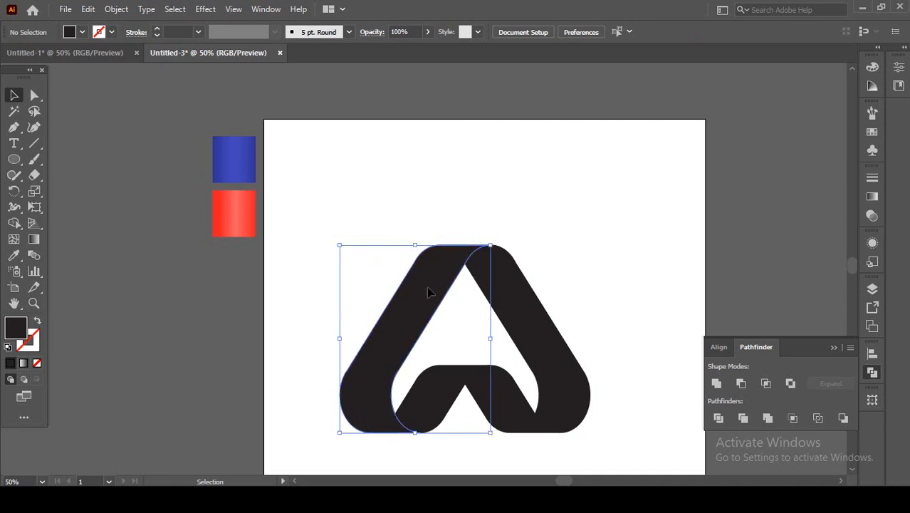
left_click(13, 255)
left_click(871, 131)
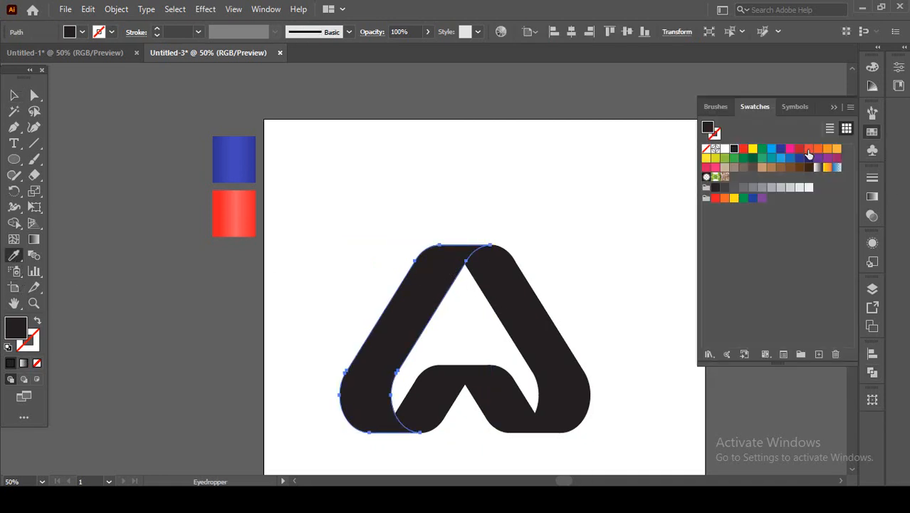
left_click(809, 148)
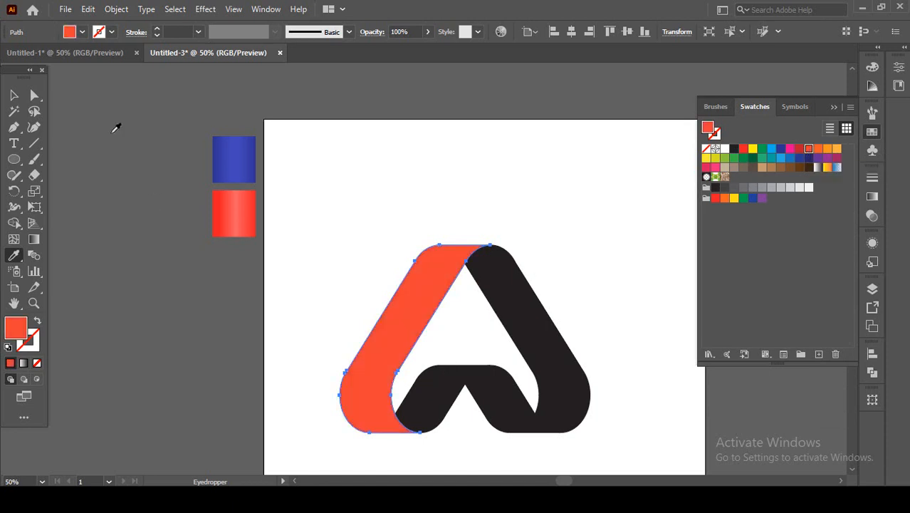
key("v")
left_click(442, 396)
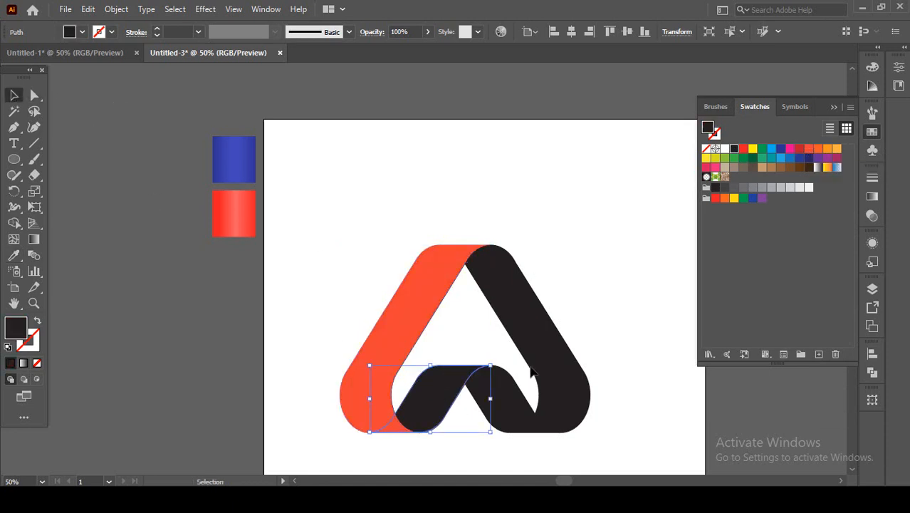
left_click(781, 149)
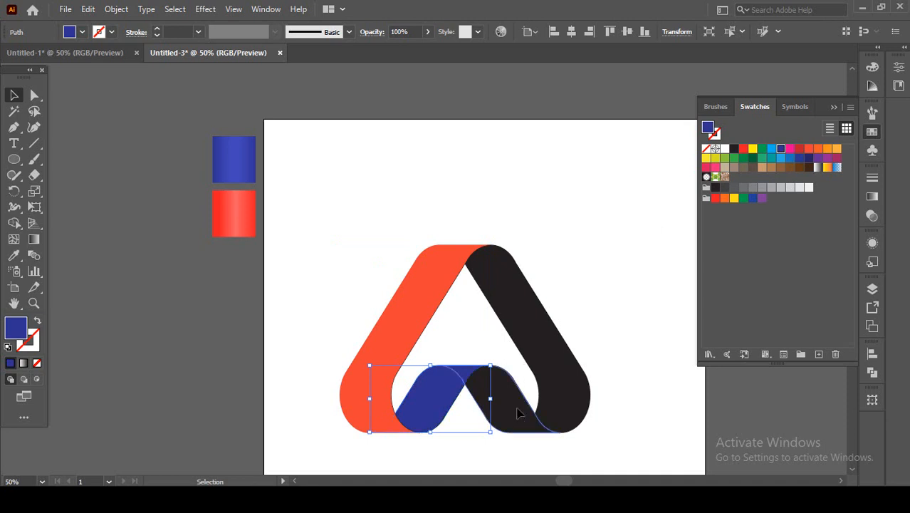
Fill the logo's inner right band with dark red and its outer right band with orange, and clear the selection.
left_click(518, 406)
left_click(800, 151)
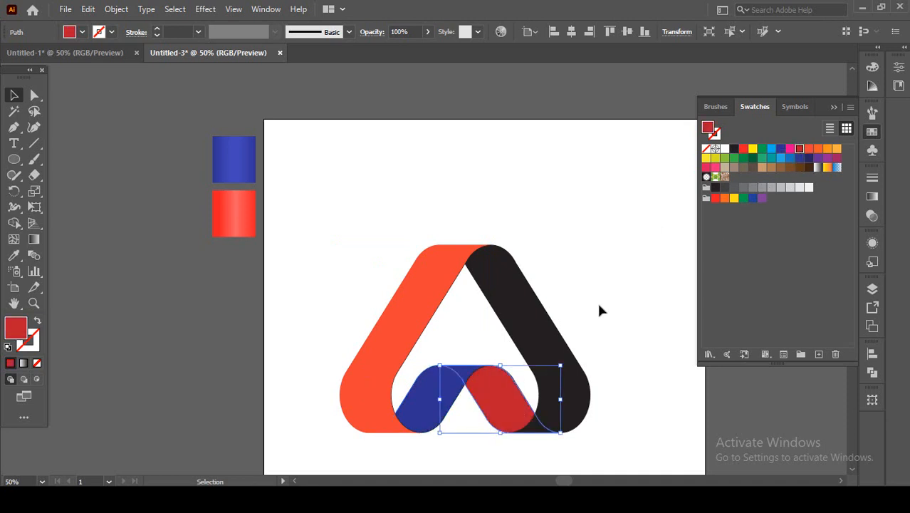
left_click(545, 349)
left_click(826, 148)
left_click(641, 252)
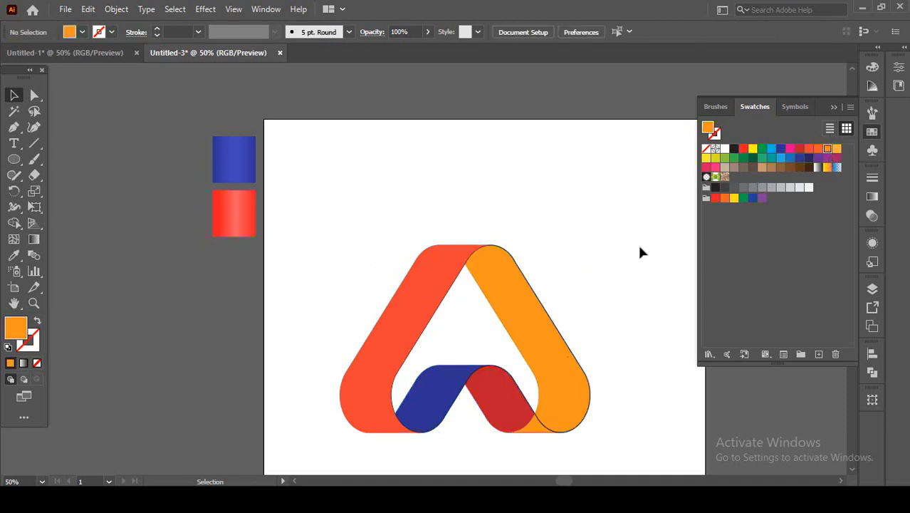
Select all four coloured bands and move them together to the left, clear of the leftover black outlines.
scroll(484, 252, "up", 2)
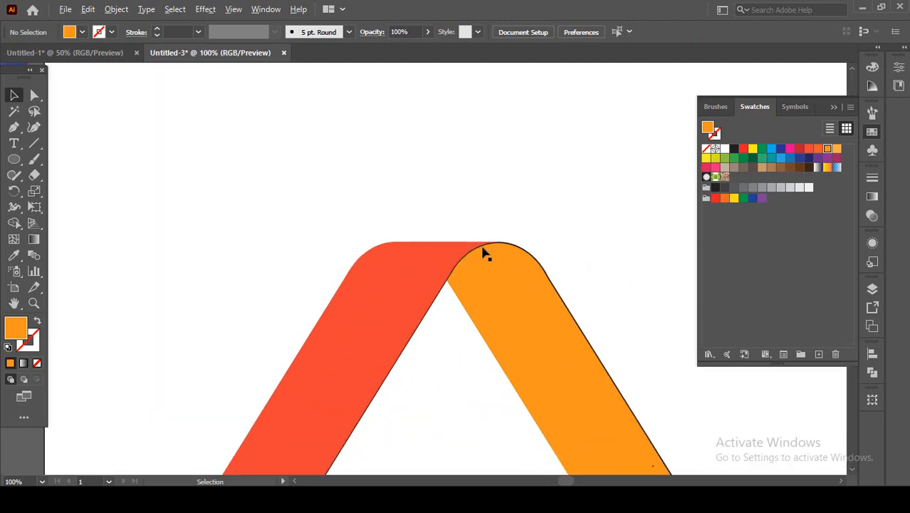
scroll(534, 262, "down", 2)
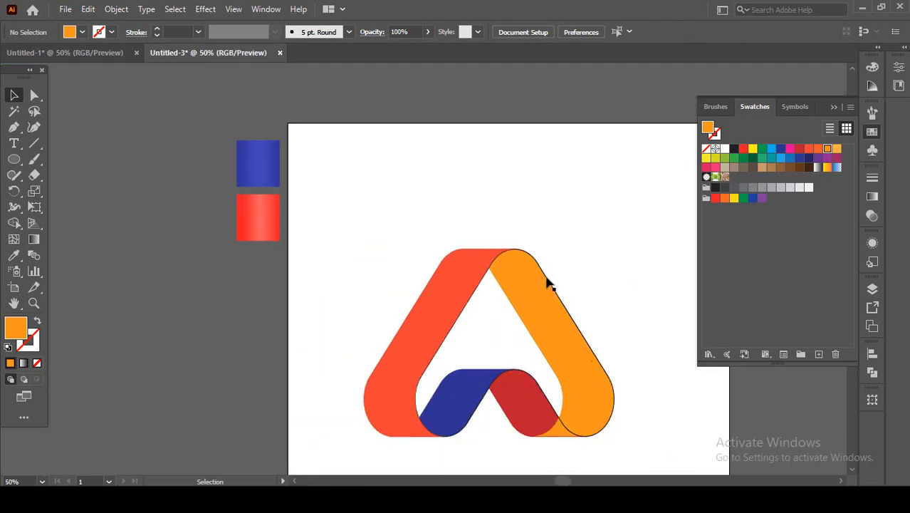
left_click(495, 218)
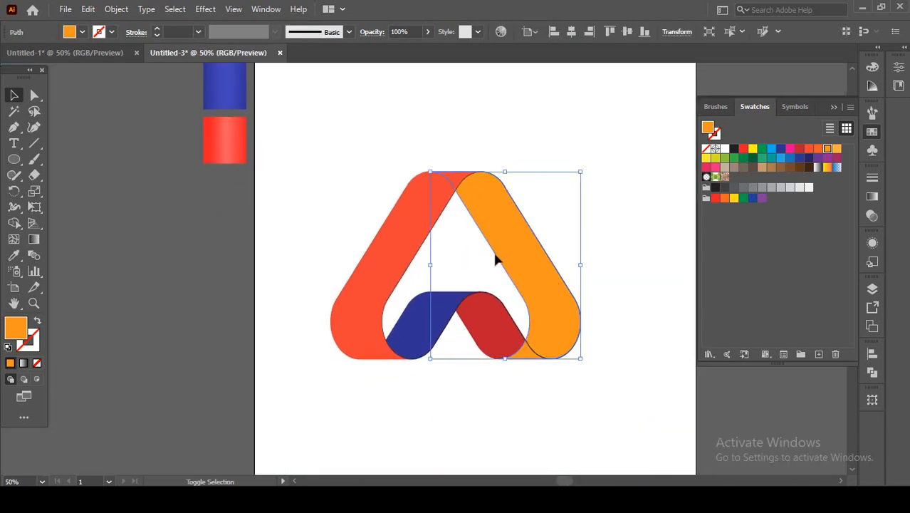
left_click(492, 318, "shift")
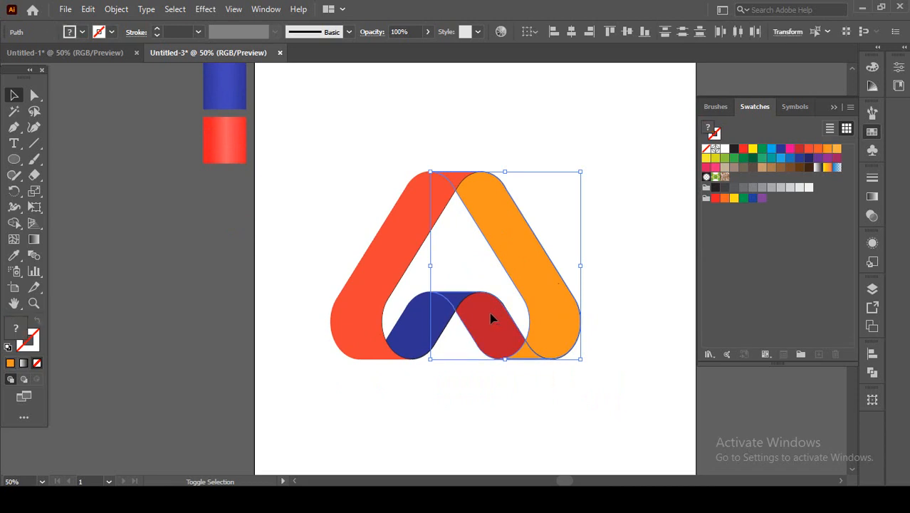
left_click(422, 331, "shift")
left_click(382, 276, "shift")
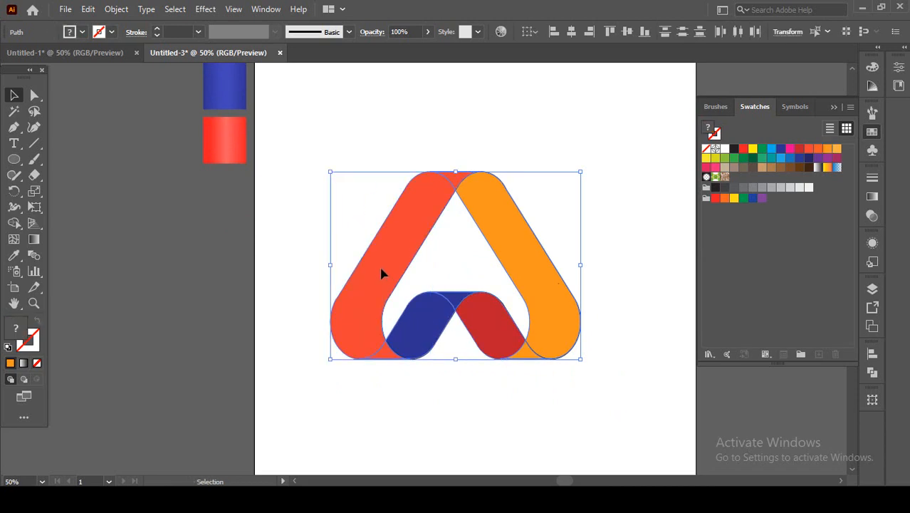
mouse_move(393, 258)
left_mouse_down()
mouse_move(187, 256)
mouse_move(119, 269)
left_mouse_up()
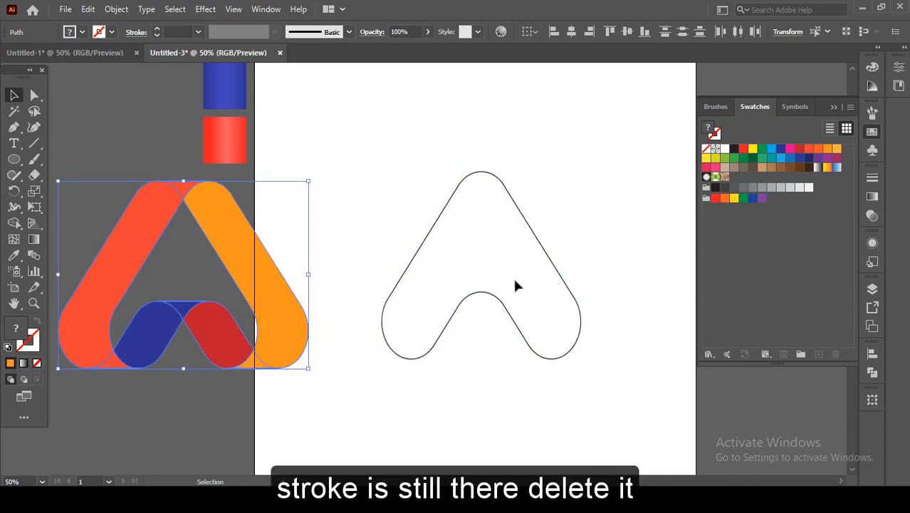
Delete the leftover black outlines, move the four coloured bands together onto the middle of the artboard, and clear the selection.
left_click_drag(375, 156, 602, 371)
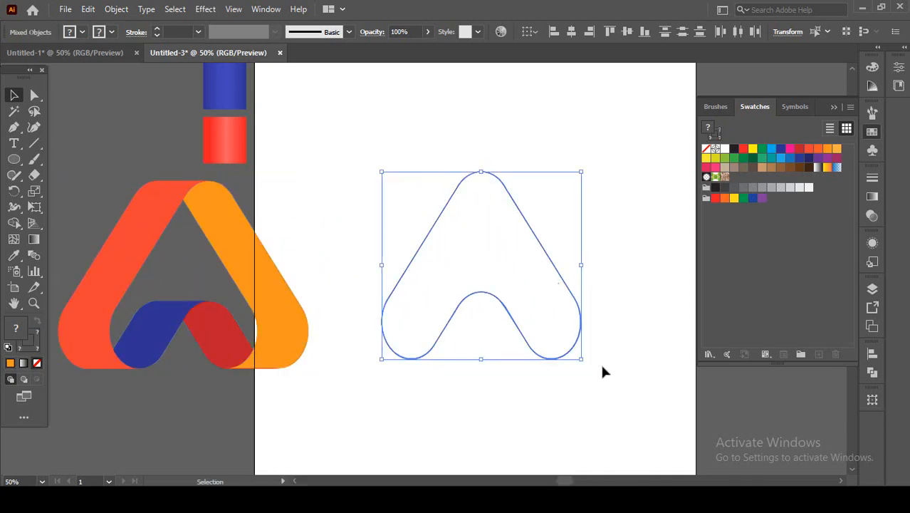
key("Delete")
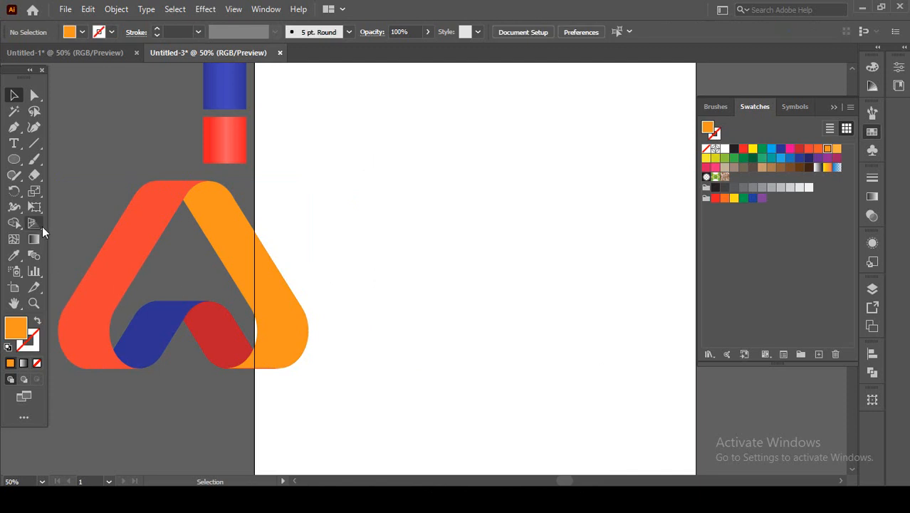
left_click_drag(128, 203, 581, 333)
left_click(524, 416)
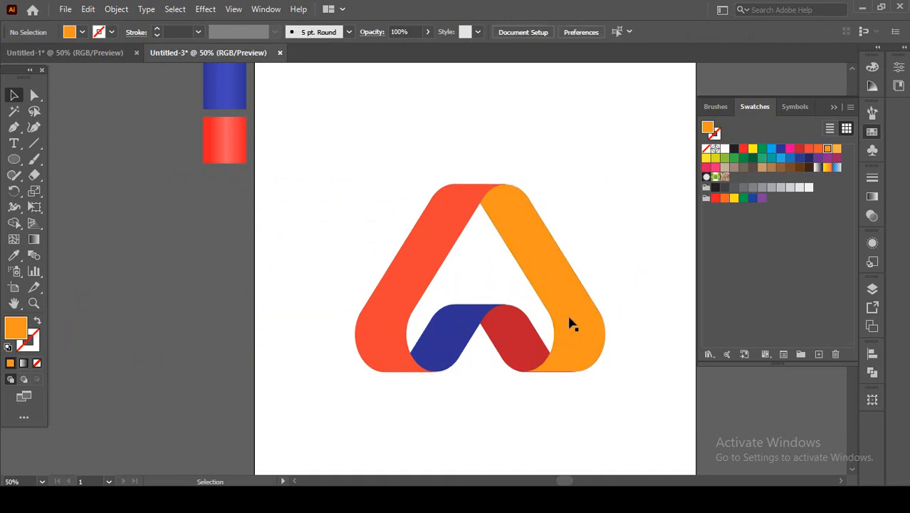
Nudge the dark red inner right band so its edges line up with the dark blue and orange bands.
left_click_drag(573, 324, 556, 308)
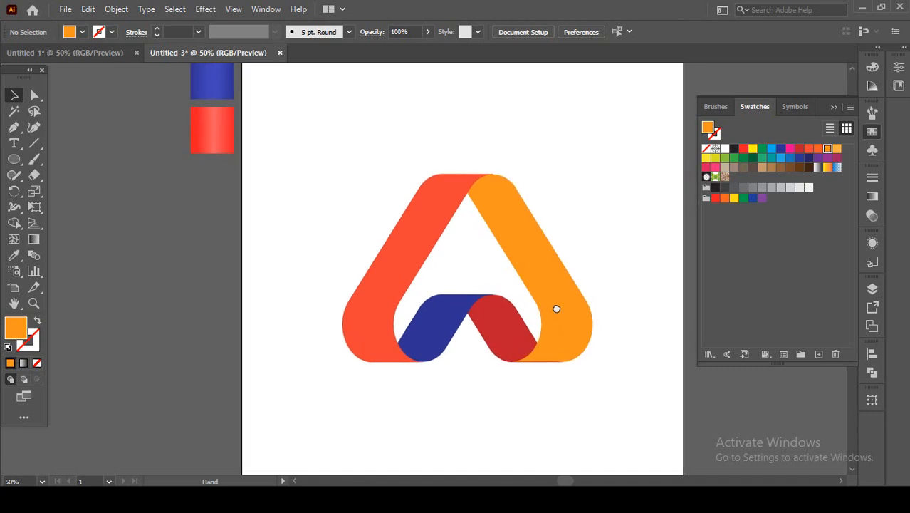
scroll(487, 385, "up", 1)
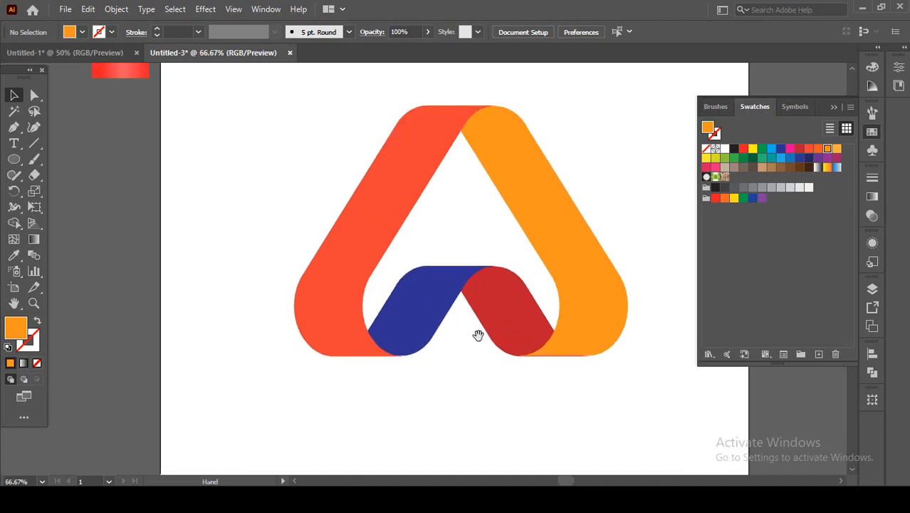
left_click_drag(475, 332, 449, 354)
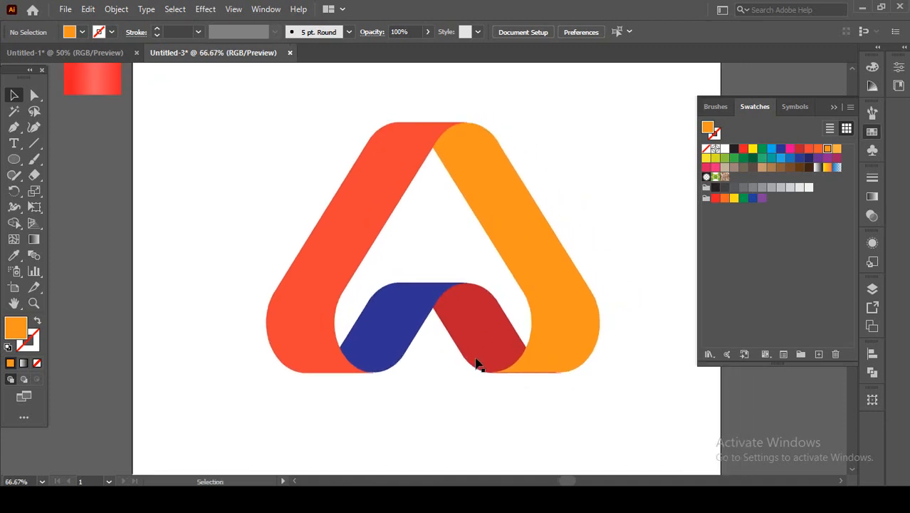
scroll(523, 378, "up", 3)
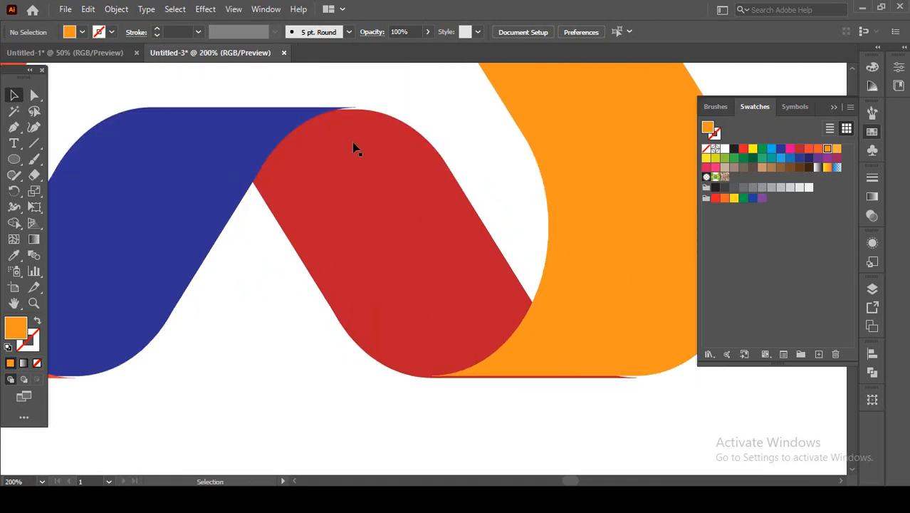
left_click_drag(356, 148, 405, 242)
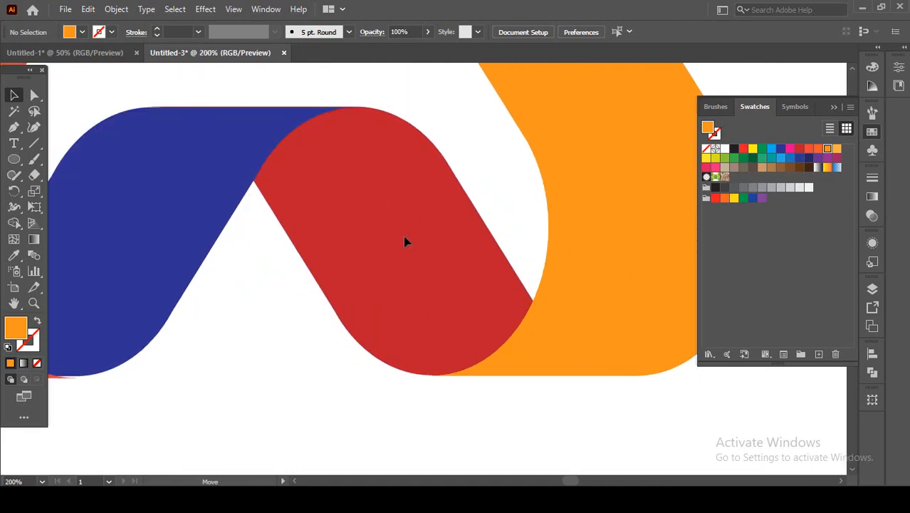
left_click(404, 242)
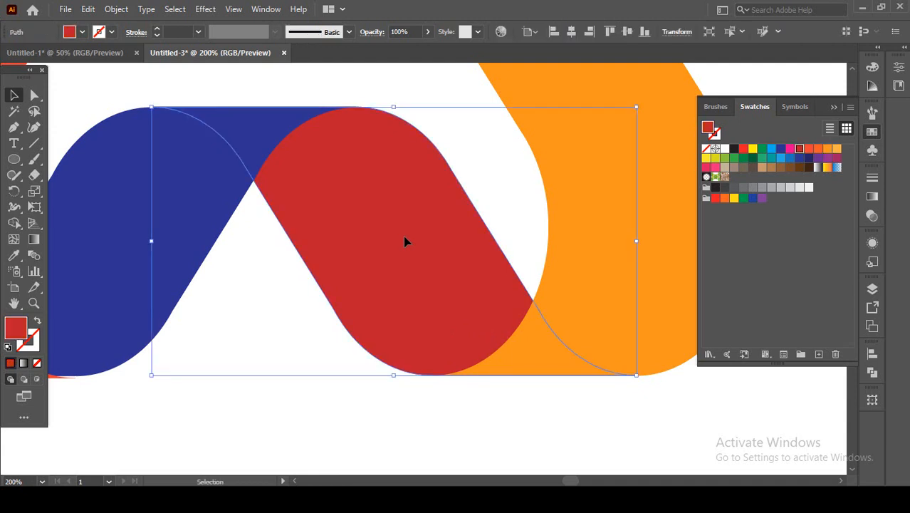
Nudge the orange outer right band so its top edge lines up with the orange-red band at the logo's apex.
key("ctrl+minus")
key("ctrl+minus")
key("ctrl+minus")
left_click_drag(393, 209, 393, 245)
scroll(396, 106, "up", 4)
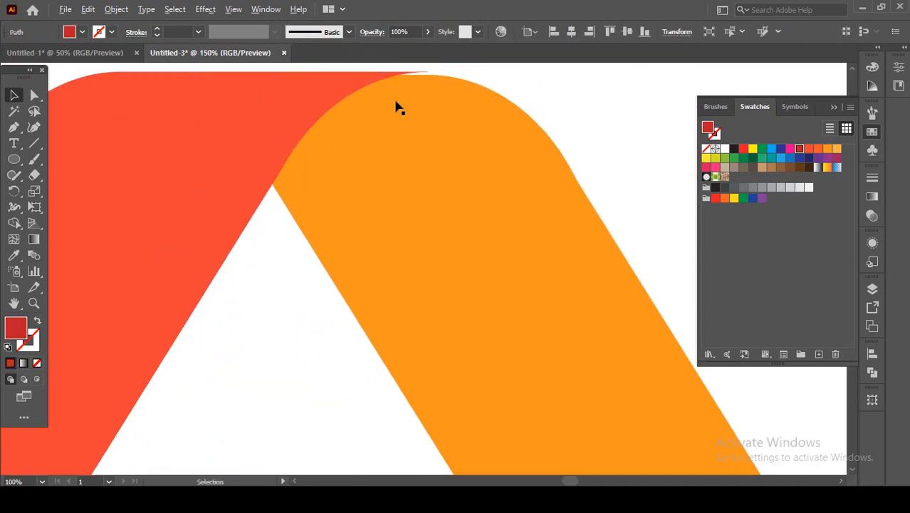
left_click_drag(397, 116, 424, 152)
scroll(409, 145, "down", 4)
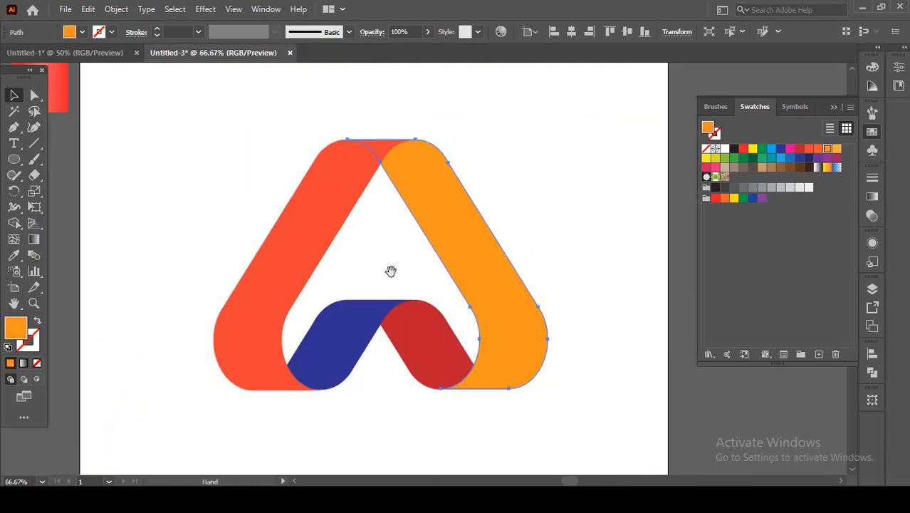
Nudge the dark blue inner left band so its bottom edge meets the lower edge of the orange-red band.
left_click_drag(391, 271, 404, 232)
scroll(339, 343, "up", 5)
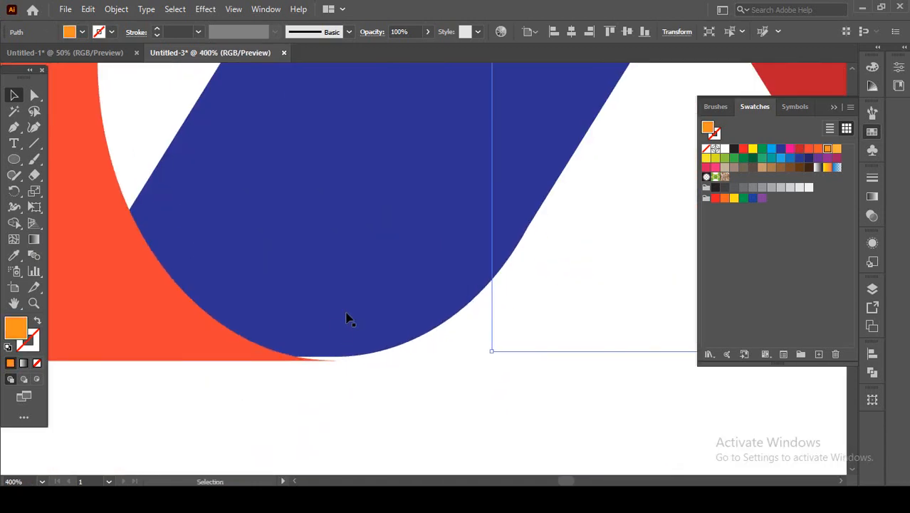
left_click_drag(347, 318, 350, 316)
scroll(434, 334, "down", 2)
Move the dark red band slightly down and left so its top edge lines up with the dark blue band.
left_click_drag(522, 329, 285, 381)
left_click(455, 292)
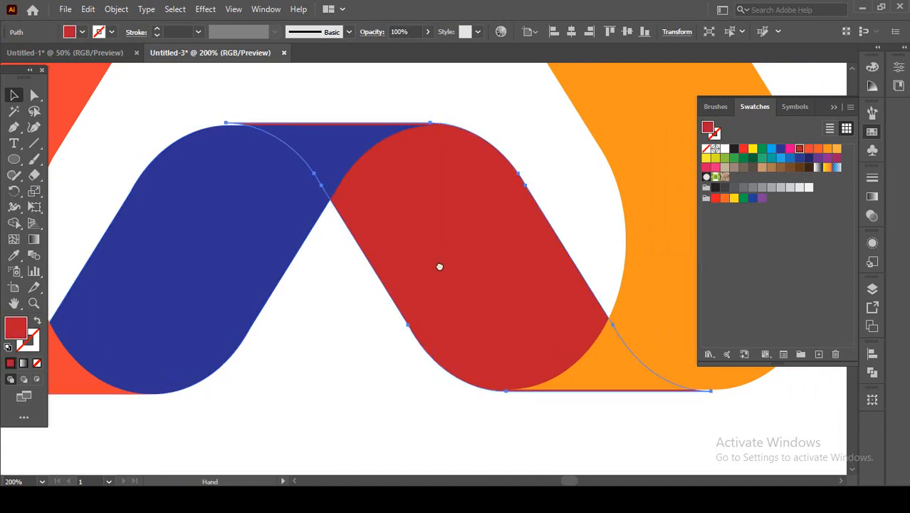
scroll(427, 256, "up", 2)
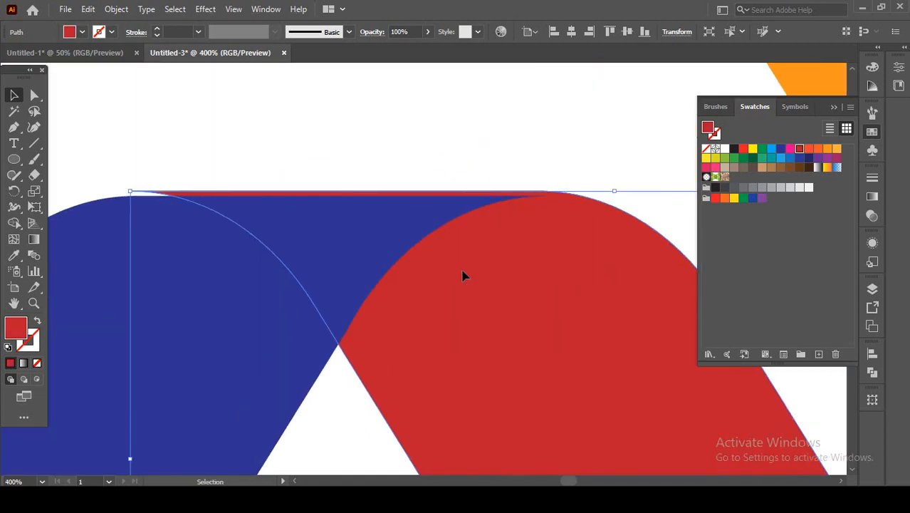
left_click_drag(462, 275, 458, 279)
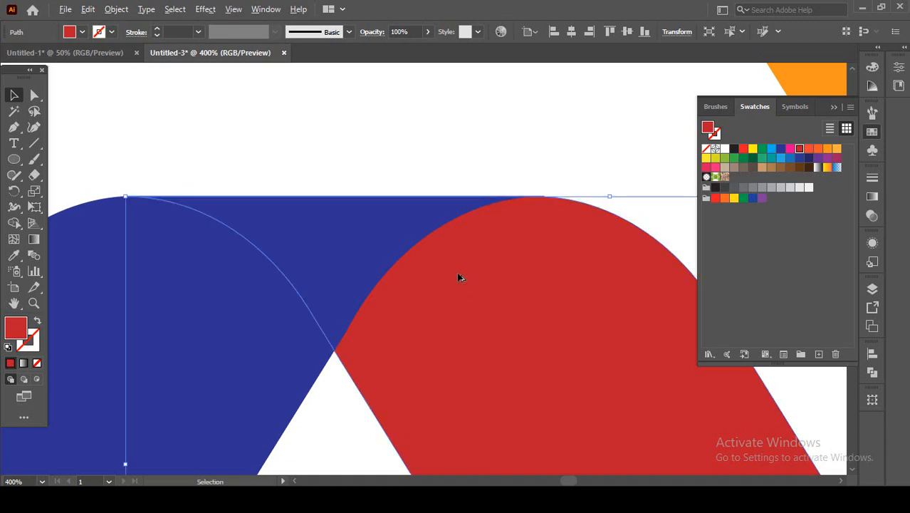
Reduce the dark red band's height from its lower edge until it is flush with the orange band's bottom, and clear the selection.
left_click_drag(458, 278, 428, 225)
key("ctrl+1")
scroll(487, 314, "up", 2)
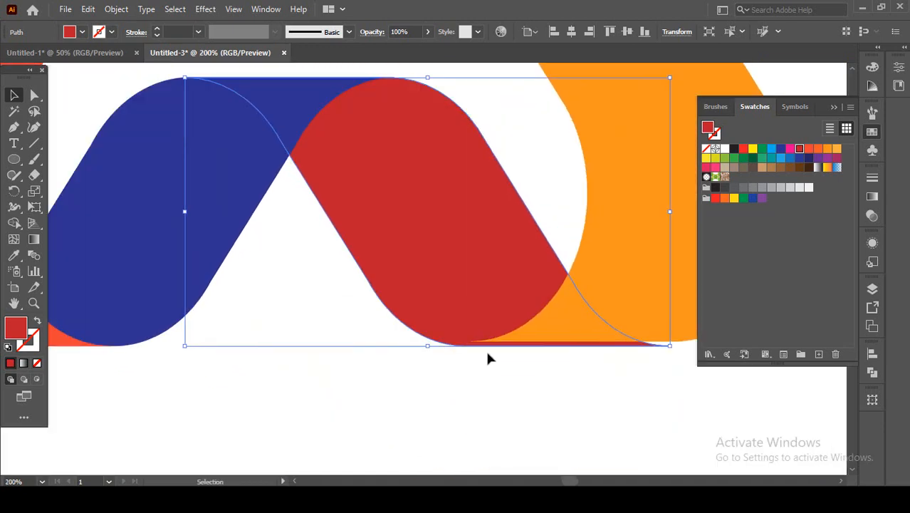
left_click_drag(429, 347, 429, 343)
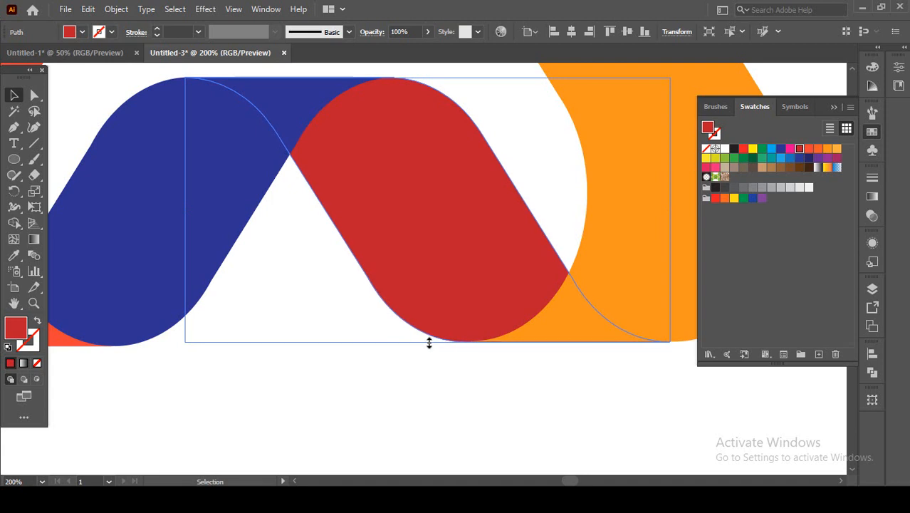
left_click(450, 393)
scroll(517, 348, "up", 2)
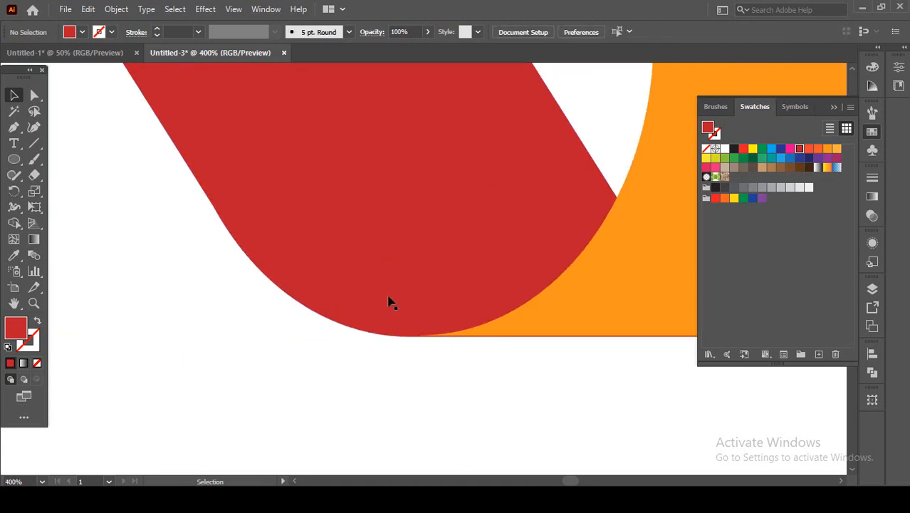
left_click(329, 341)
left_click_drag(335, 339, 338, 337)
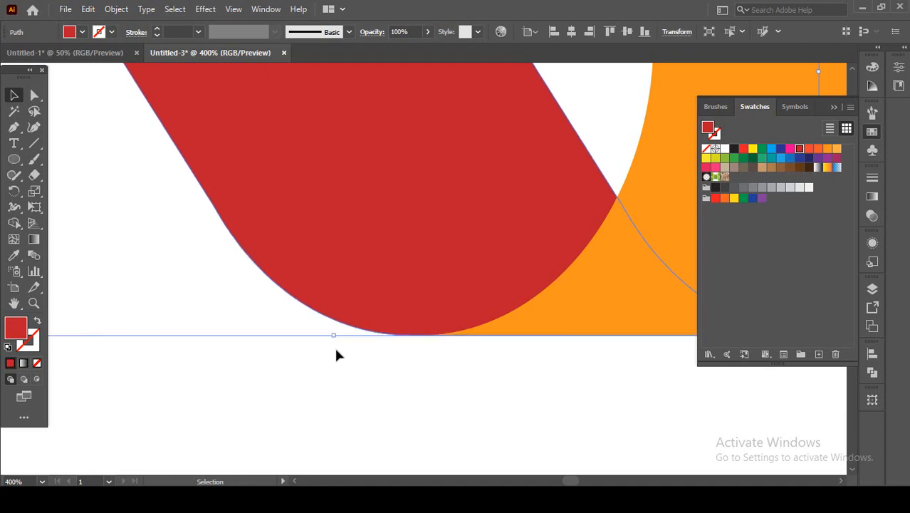
left_click(360, 381)
scroll(368, 377, "down", 5)
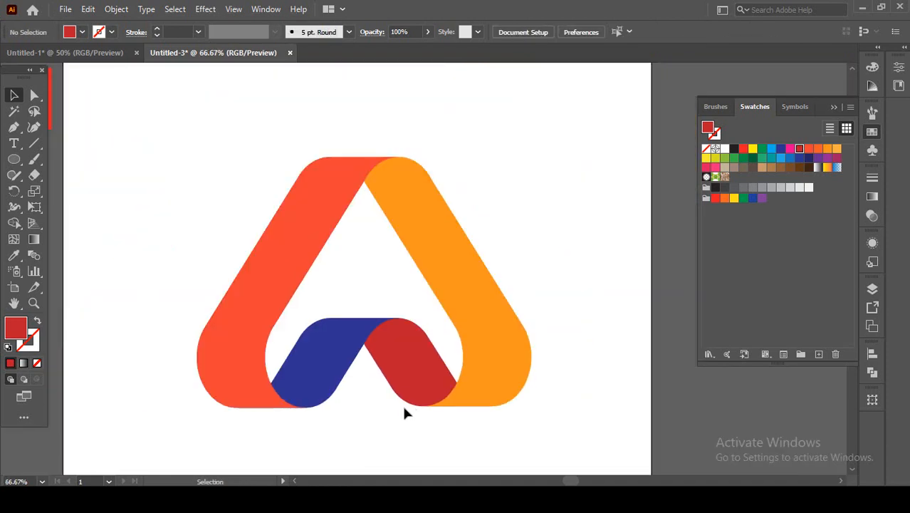
left_click_drag(404, 407, 438, 439)
left_click(539, 354)
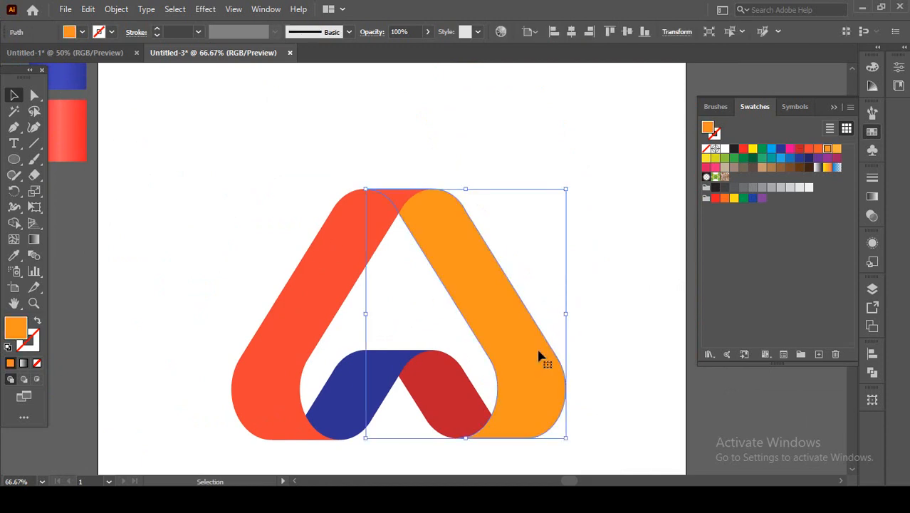
right_click(537, 350)
left_click(478, 178)
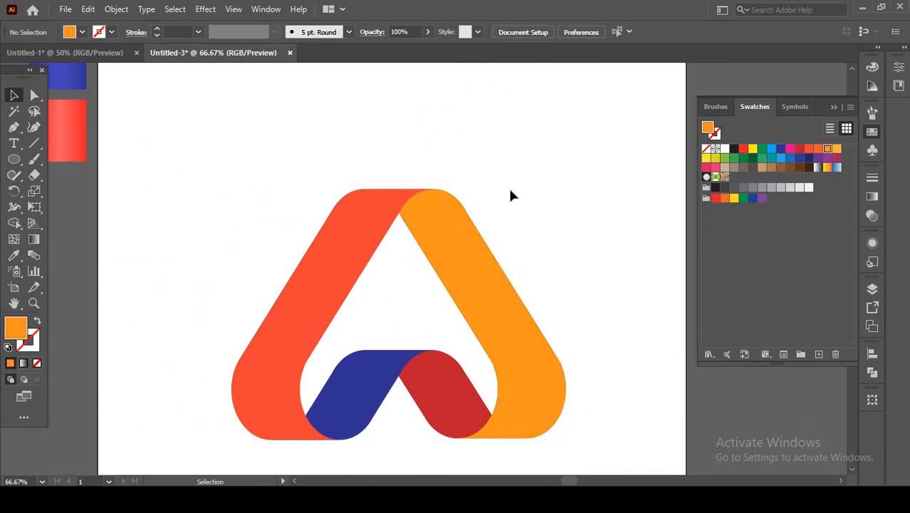
Duplicate the complete four-band logo and place the copy outside the artboard, to the right of it.
left_click_drag(510, 196, 310, 361)
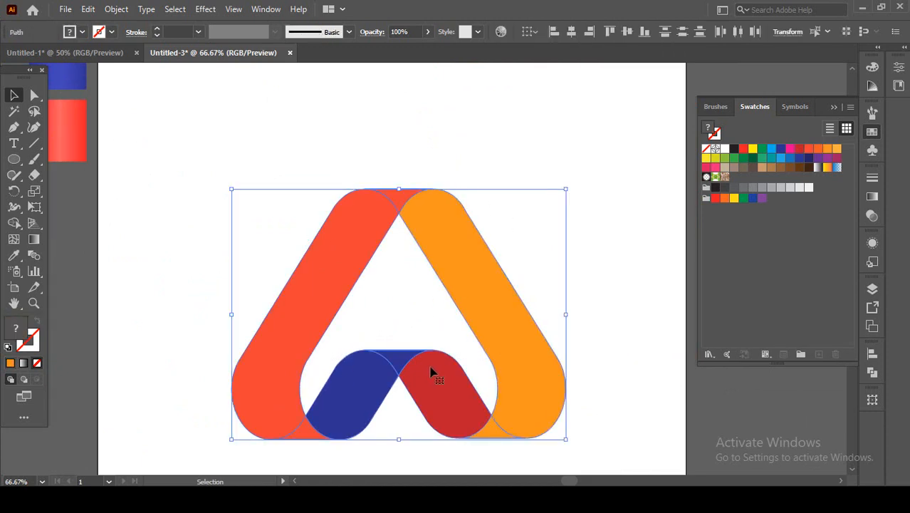
left_click_drag(431, 370, 644, 258)
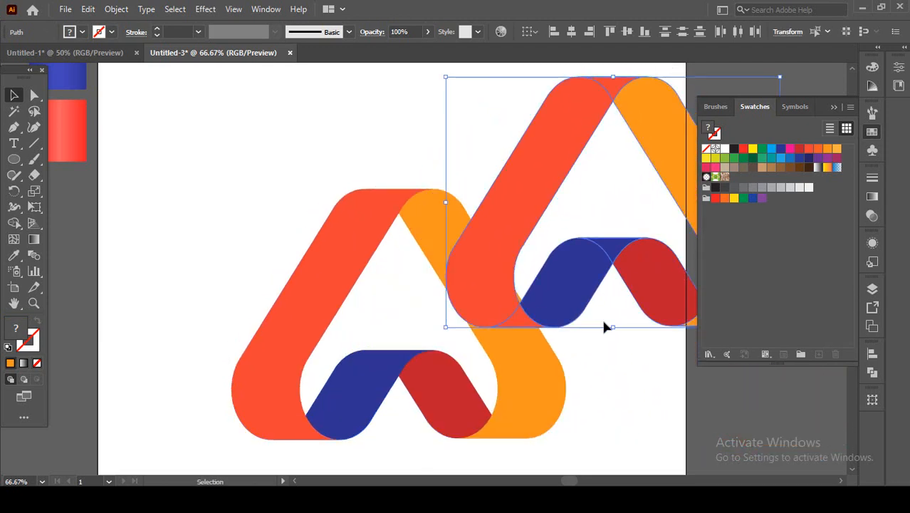
scroll(532, 272, "down", 1)
left_click_drag(514, 343, 369, 353)
left_click(833, 108)
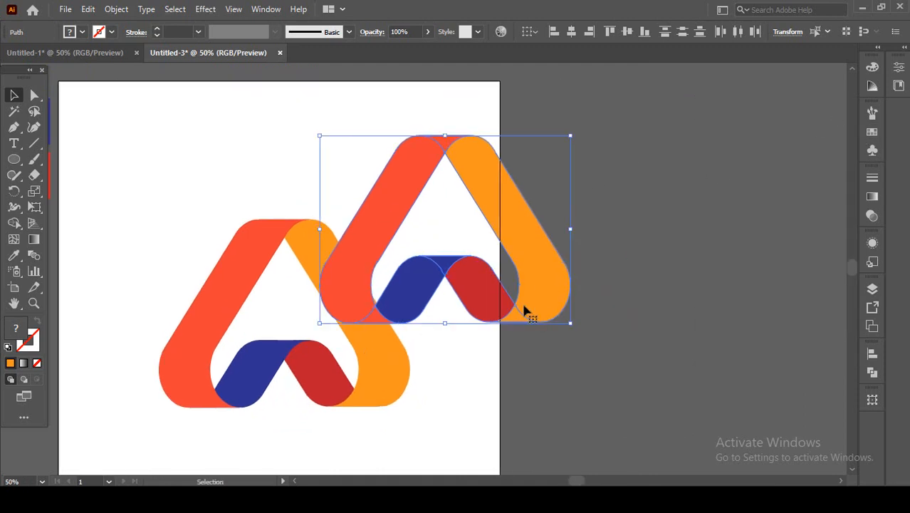
left_click_drag(524, 311, 719, 306)
left_click(615, 347)
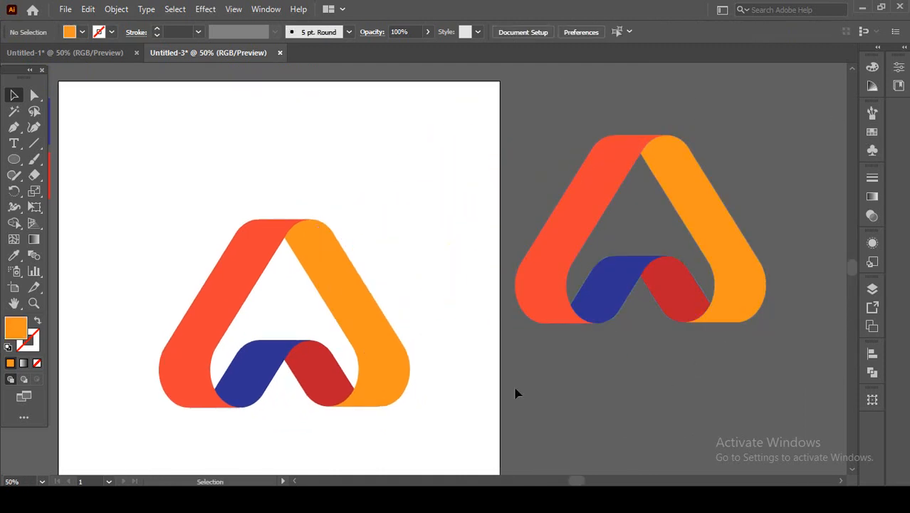
Send the orange outer right band of the artboard logo to the back of the stacking order, and clear the selection.
left_click_drag(276, 293, 411, 215)
scroll(401, 291, "up", 2)
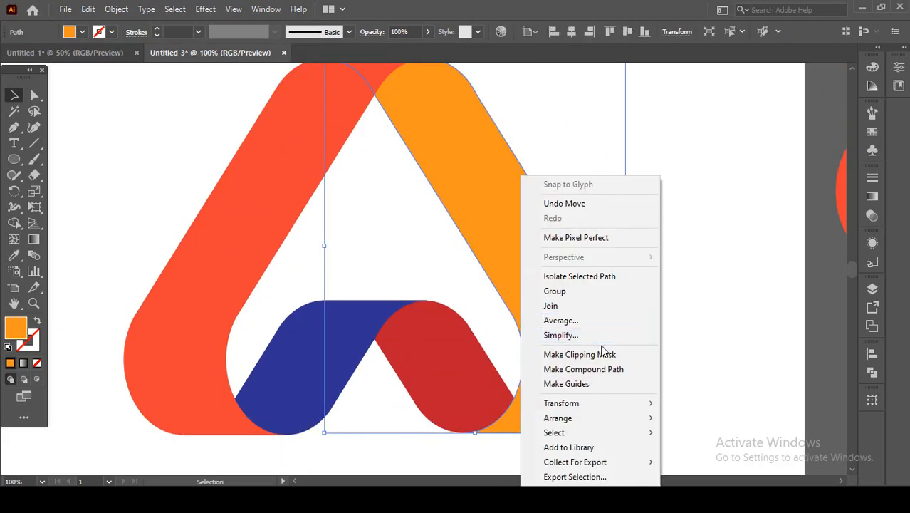
mouse_move(607, 418)
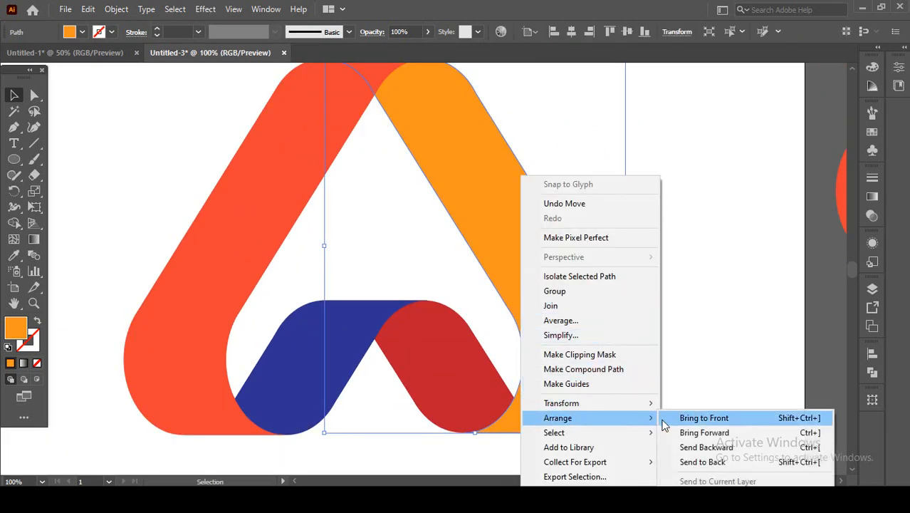
left_click(702, 462)
left_click(681, 385)
scroll(438, 236, "down", 1)
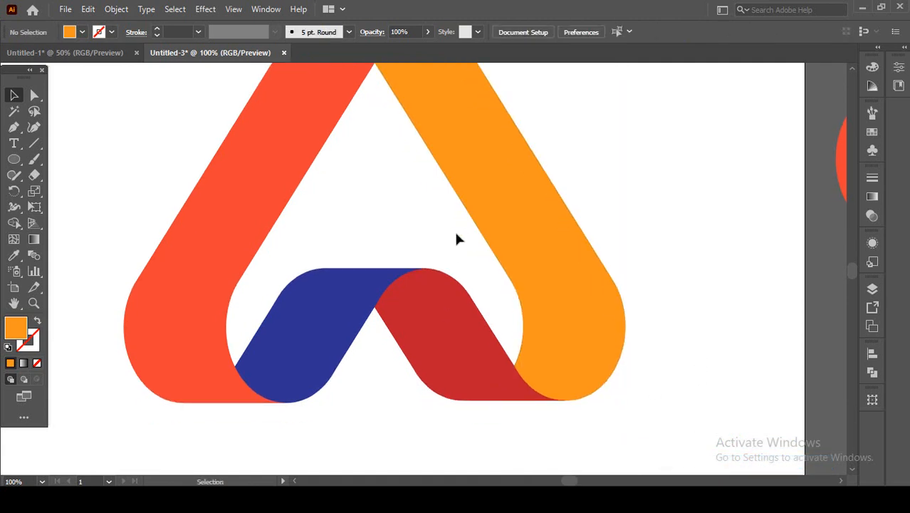
key("ctrl+minus")
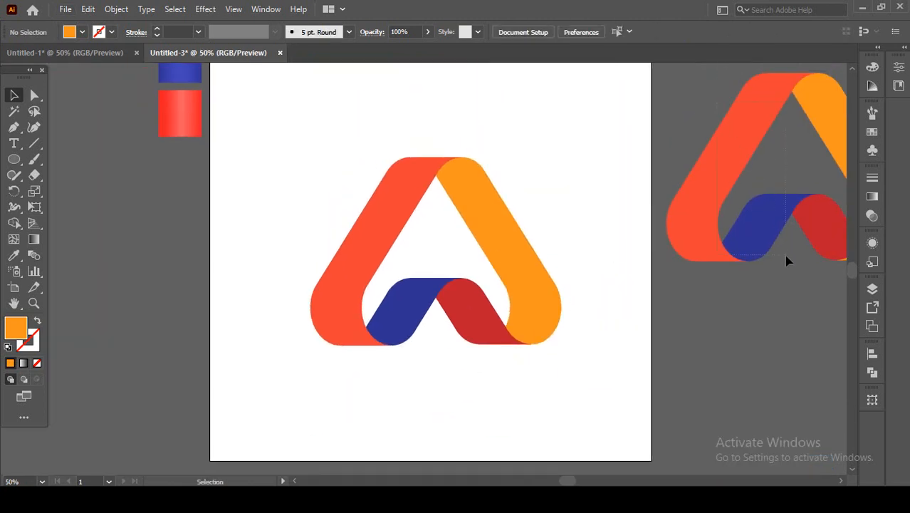
left_click_drag(785, 255, 785, 254)
left_click_drag(786, 215, 835, 225)
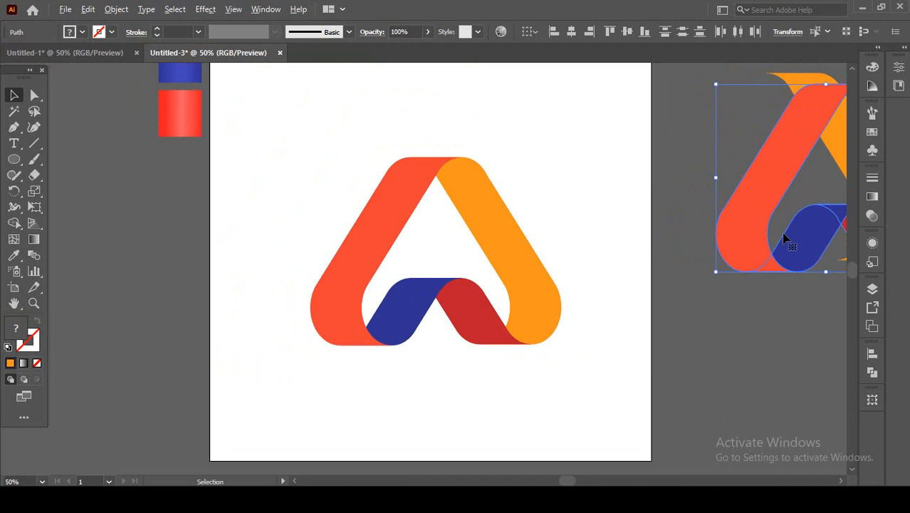
key("ctrl+z")
left_click(757, 312)
Select the whole duplicate logo, move it farther away from the artboard, and return to a close view of the original.
key("ctrl+minus")
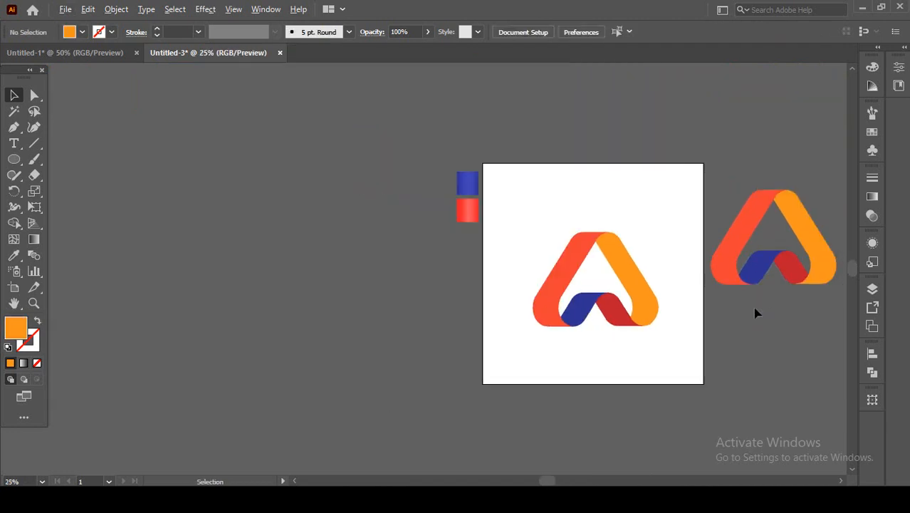
key("ctrl+minus")
left_click(776, 292)
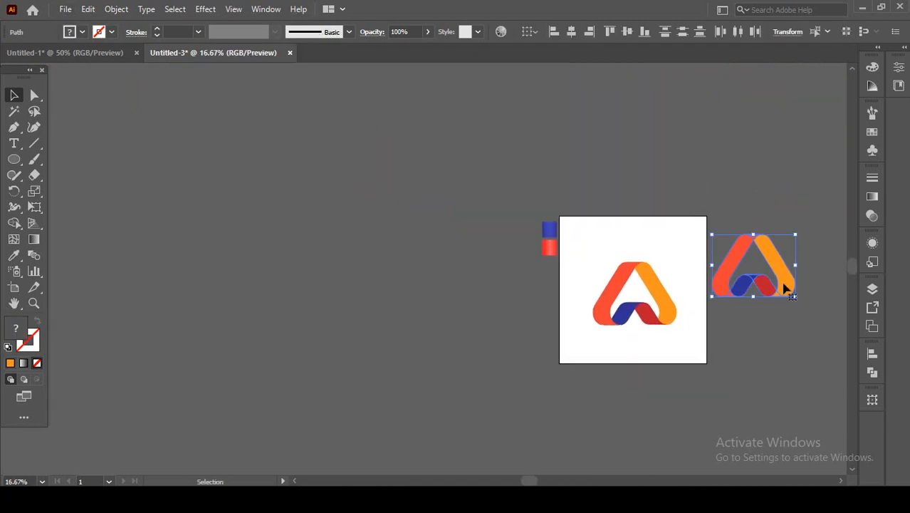
left_click_drag(785, 287, 821, 326)
left_click(620, 352)
scroll(631, 319, "up", 4)
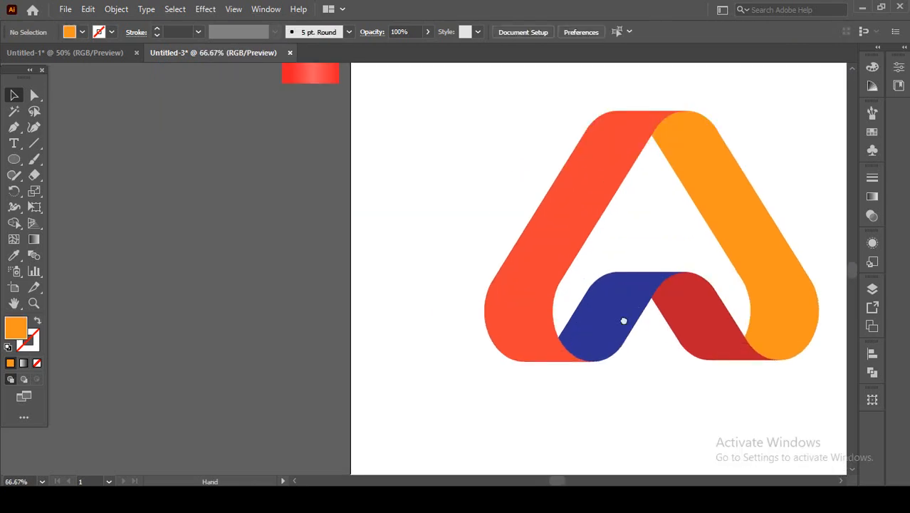
left_click_drag(623, 320, 445, 321)
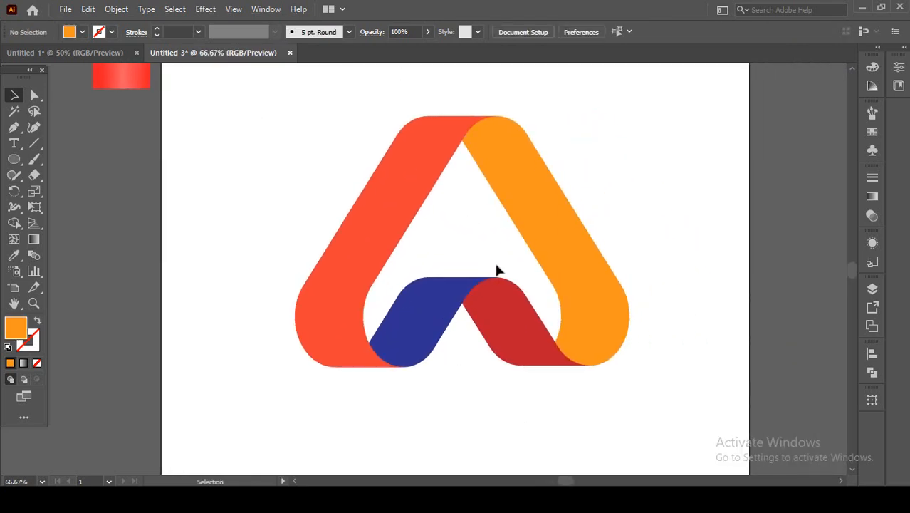
Move the blue and red gradient sample squares together onto the artboard beside the outer left band of the logo.
scroll(168, 145, "down", 1)
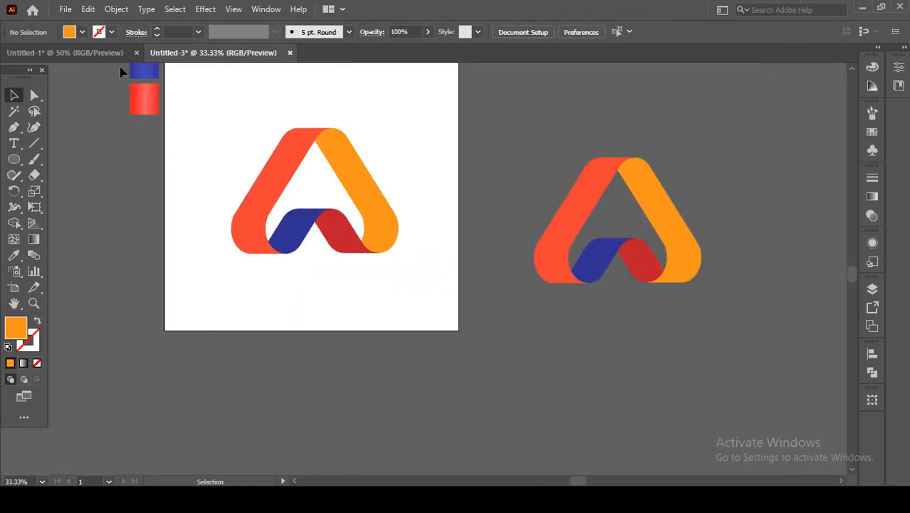
left_click_drag(146, 110, 181, 201)
scroll(207, 207, "up", 2)
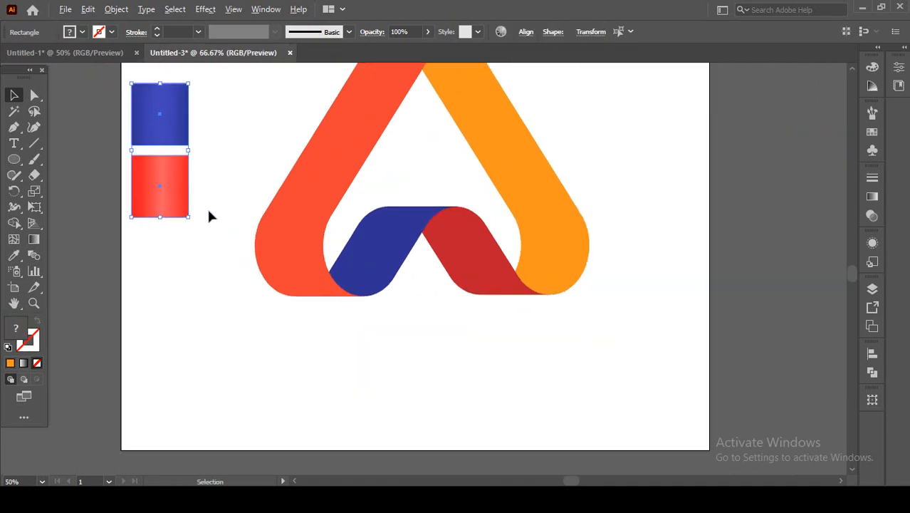
Fill the orange-red outer left band with the gradient sampled from the blue square using the Eyedropper.
left_click(286, 228)
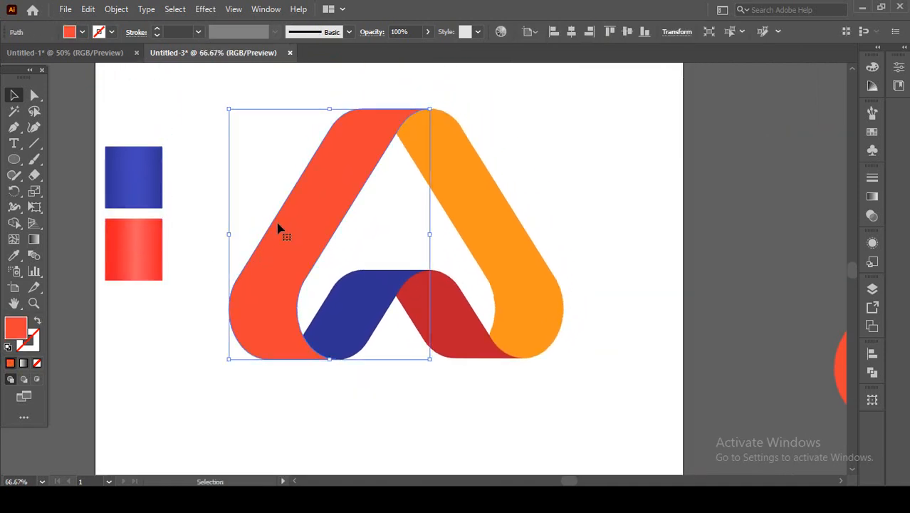
left_click(15, 257)
left_click(144, 187)
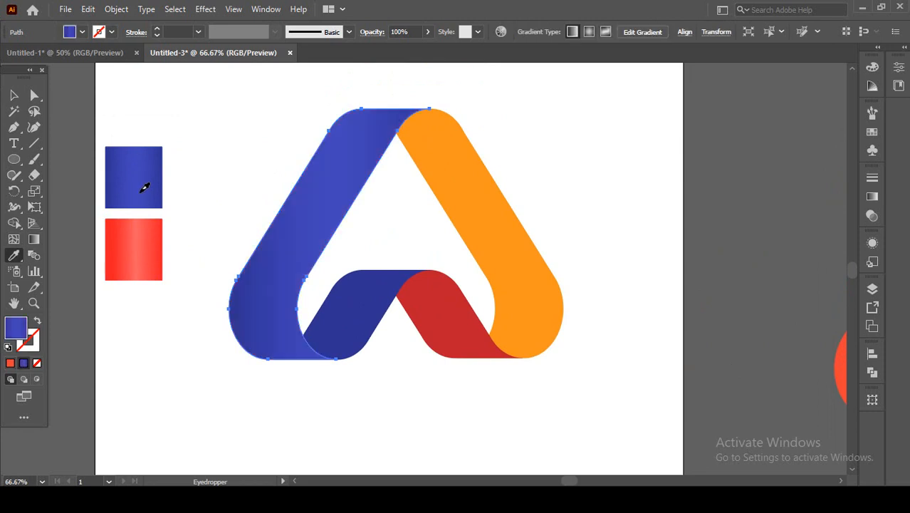
Run the outer left band's blue gradient from its bottom to its top, shift the lower and middle colour stops upward, and clear the selection.
left_click(34, 240)
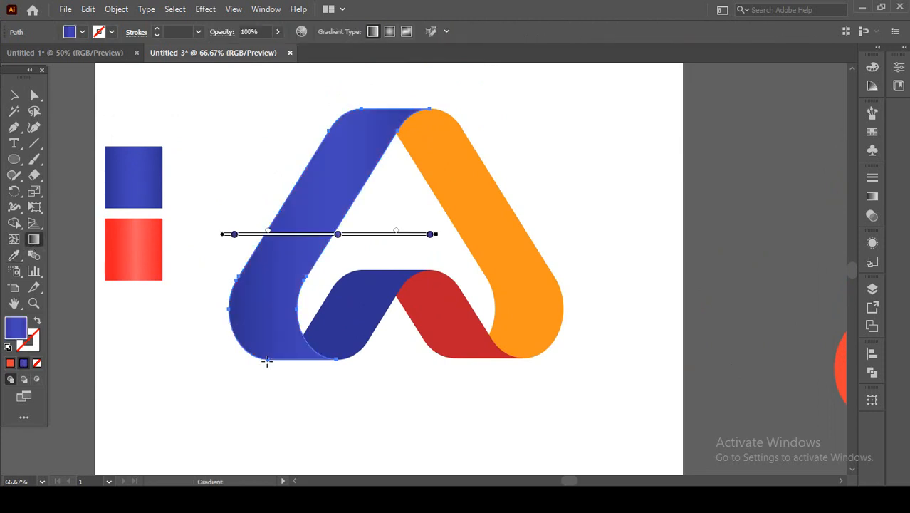
mouse_move(267, 362)
left_mouse_down()
mouse_move(325, 211)
mouse_move(373, 122)
left_mouse_up()
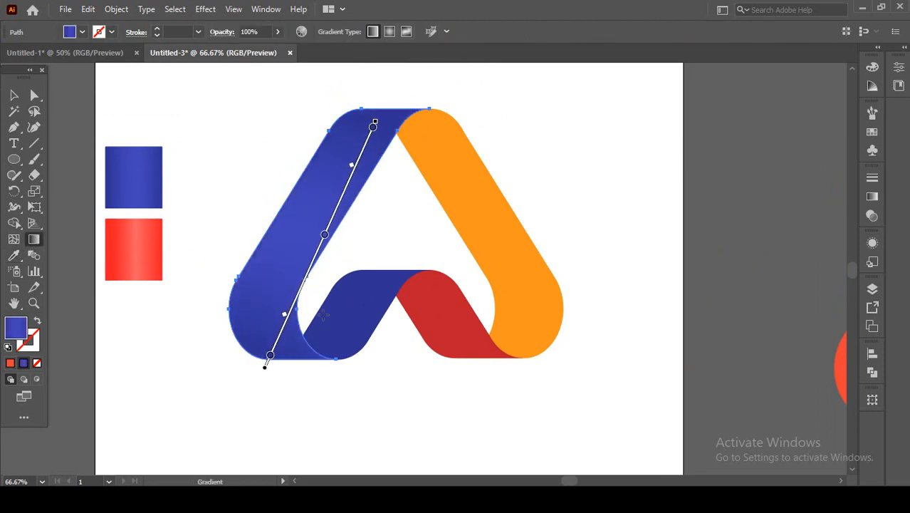
mouse_move(292, 373)
left_mouse_down()
mouse_move(331, 189)
mouse_move(355, 136)
mouse_move(372, 125)
left_mouse_up()
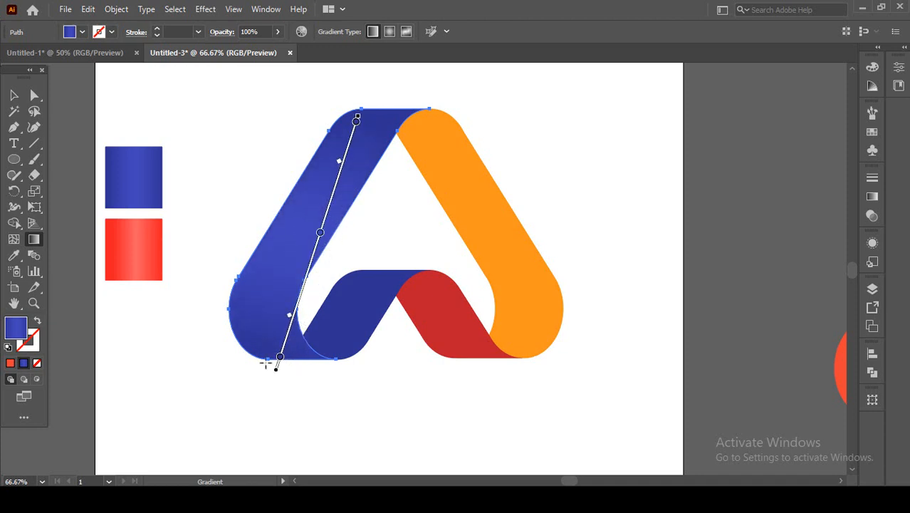
left_click_drag(279, 364, 289, 328)
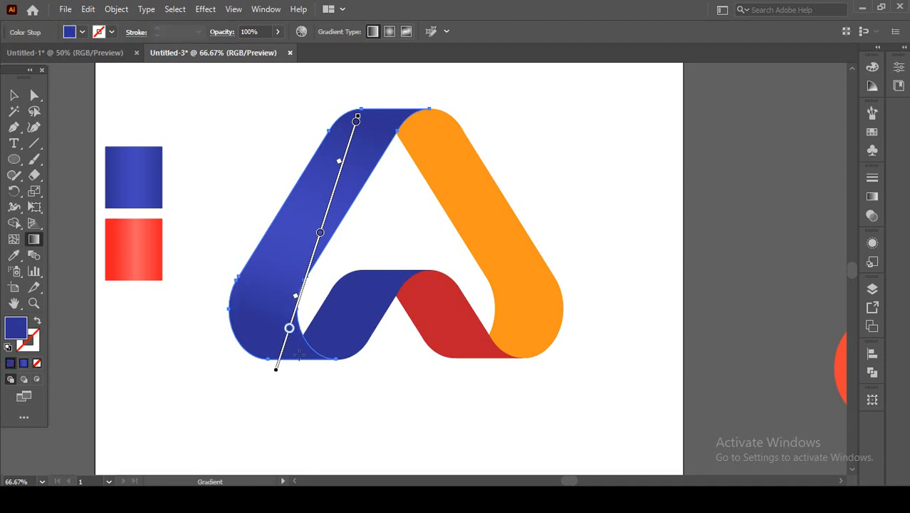
left_click_drag(319, 233, 326, 215)
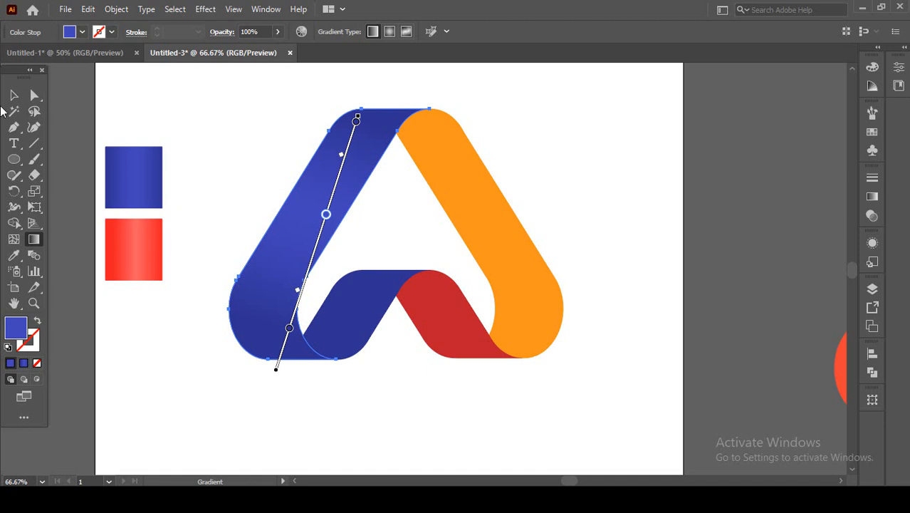
left_click(13, 94)
left_click(202, 137)
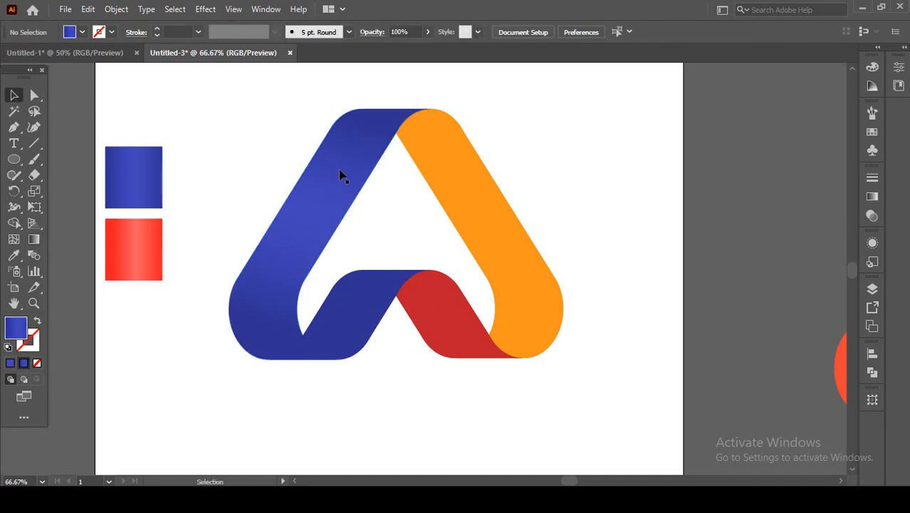
Fill the solid blue inner left band with the gradient sampled from the red square.
left_click(356, 333)
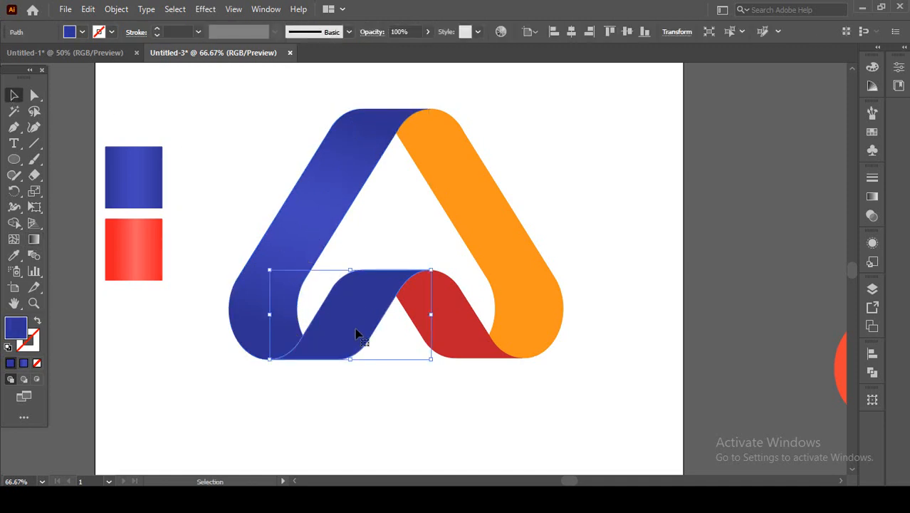
left_click(13, 255)
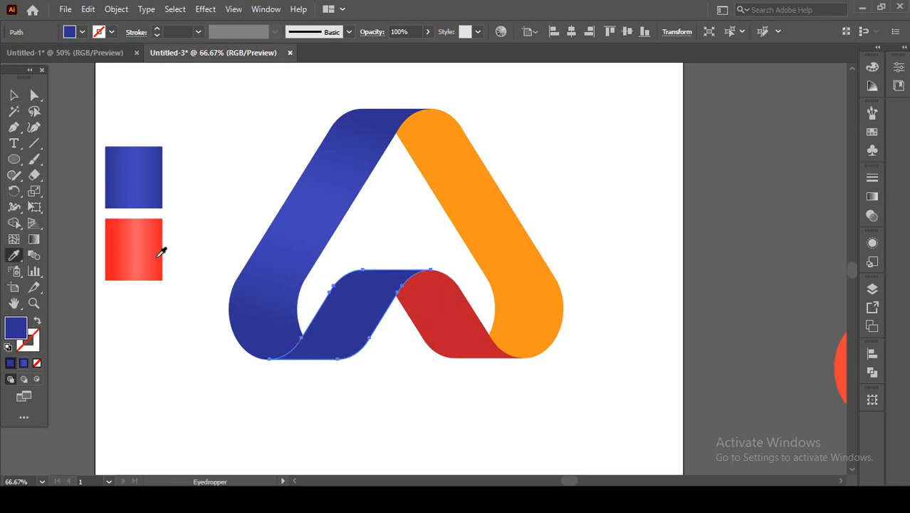
left_click(161, 250)
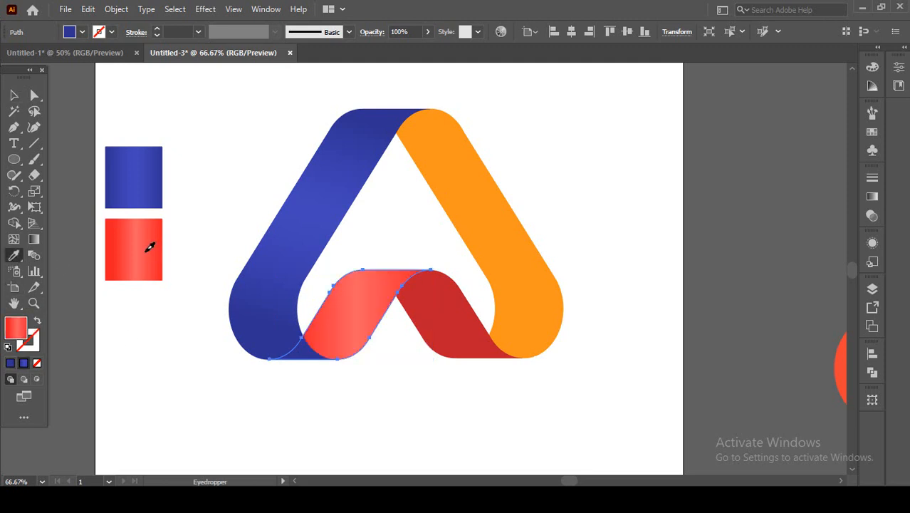
Run the inner left band's red gradient diagonally from its lower end to its upper end, adjust the middle colour stop, and clear the selection.
left_click(34, 239)
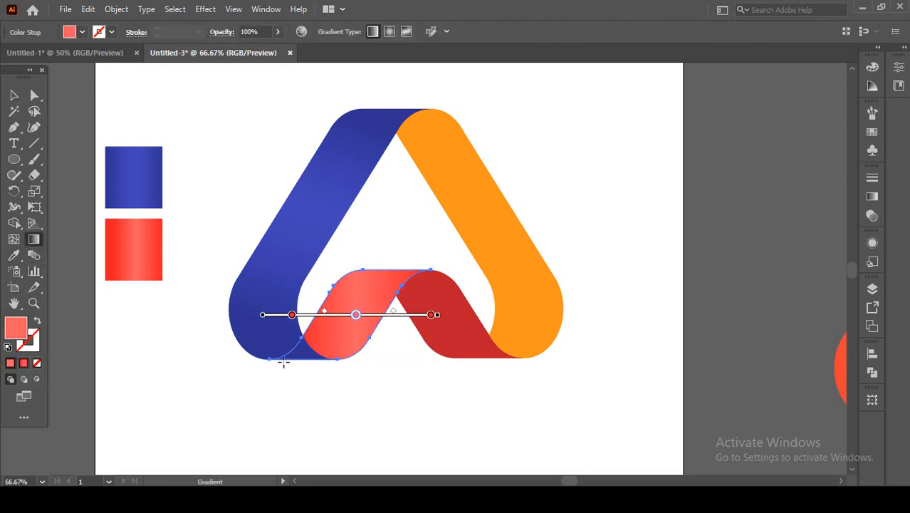
mouse_move(279, 366)
left_mouse_down()
mouse_move(329, 325)
mouse_move(335, 295)
mouse_move(359, 271)
mouse_move(350, 272)
left_mouse_up()
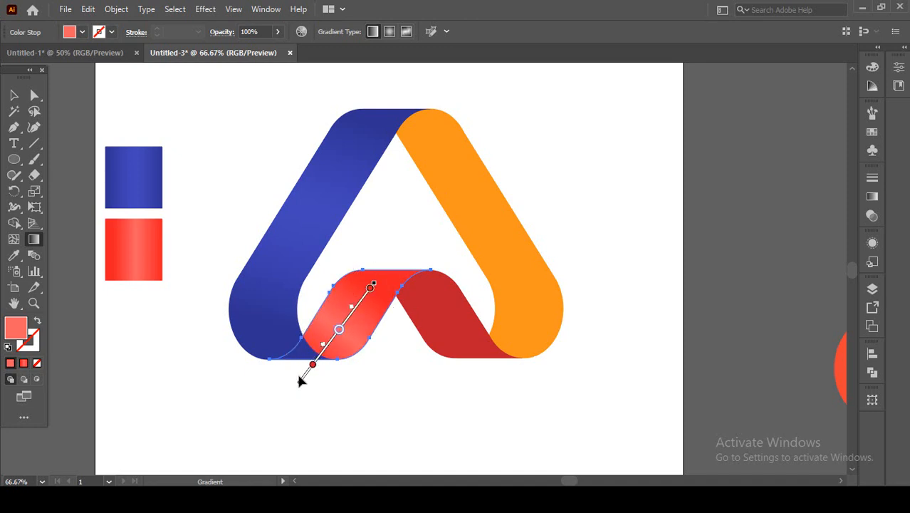
left_click_drag(299, 368, 383, 273)
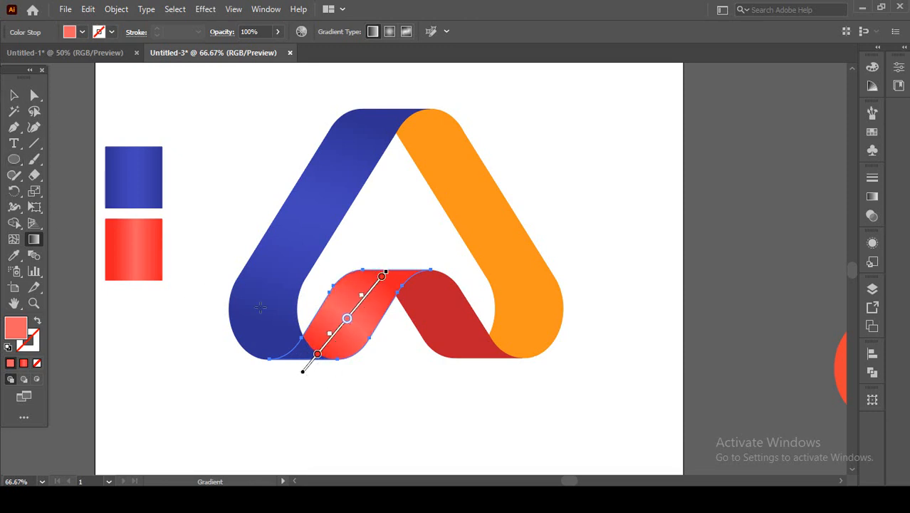
left_click_drag(347, 319, 349, 317)
left_click(14, 95)
left_click(323, 415)
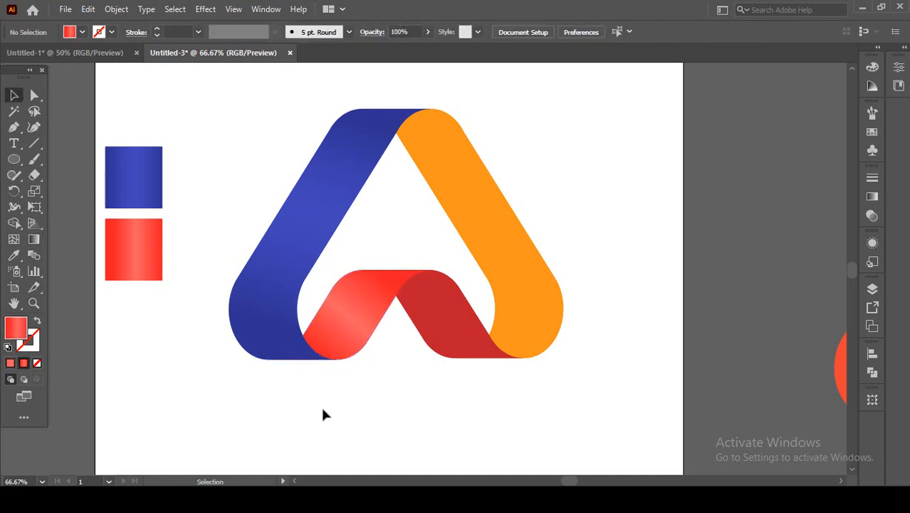
Fill the dark red inner right band with the gradient sampled from the blue square.
left_click(435, 320)
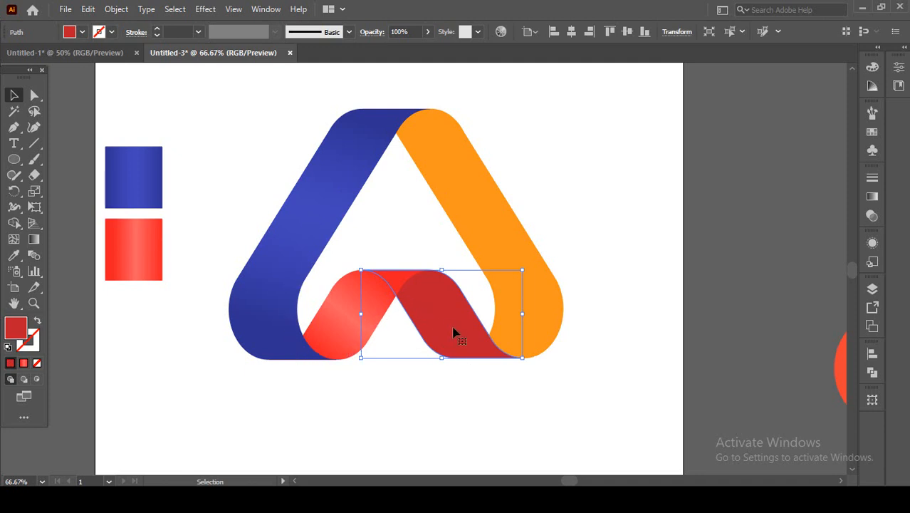
key("i")
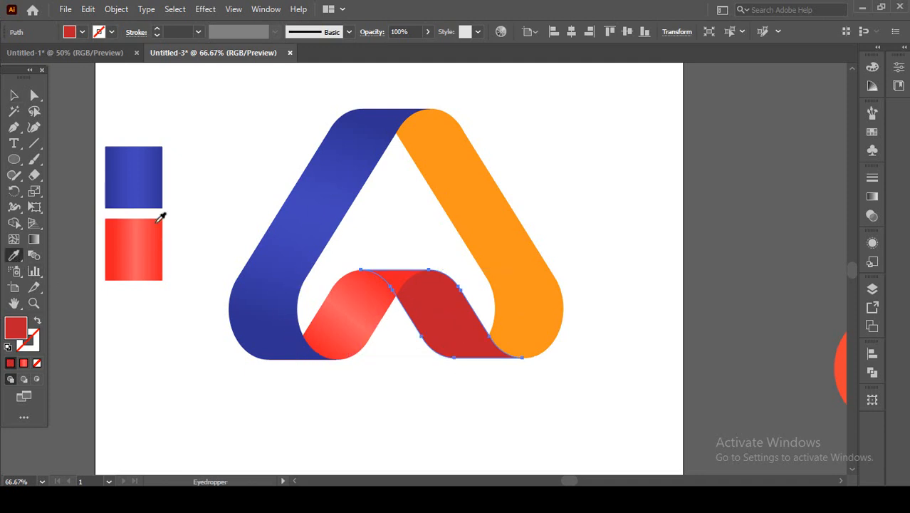
left_click(146, 187)
left_click(14, 96)
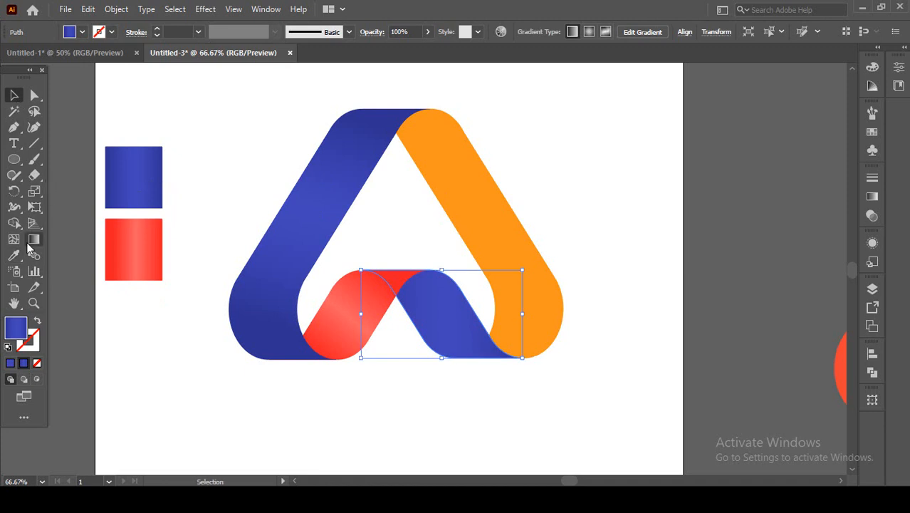
Run the inner right band's blue gradient diagonally from its lower end to its upper end, shift the lower stop upward, and clear the selection.
key("g")
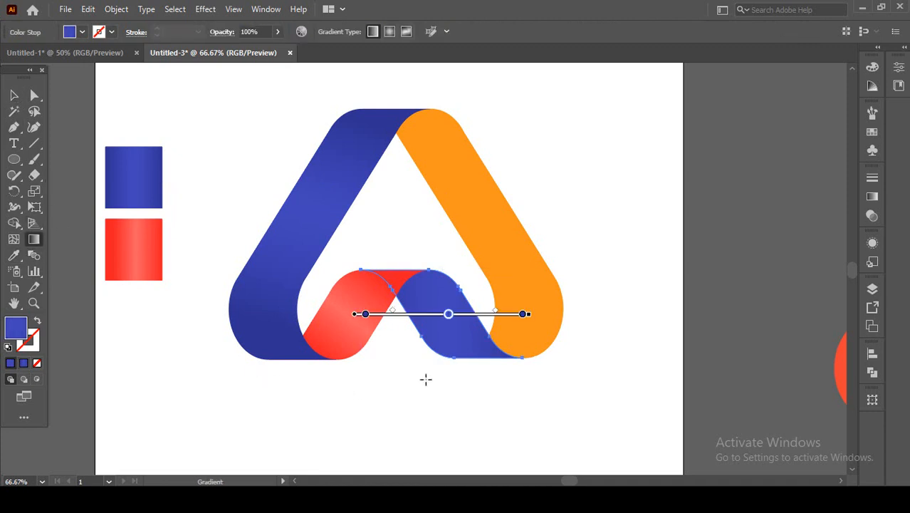
left_click_drag(486, 362, 409, 288)
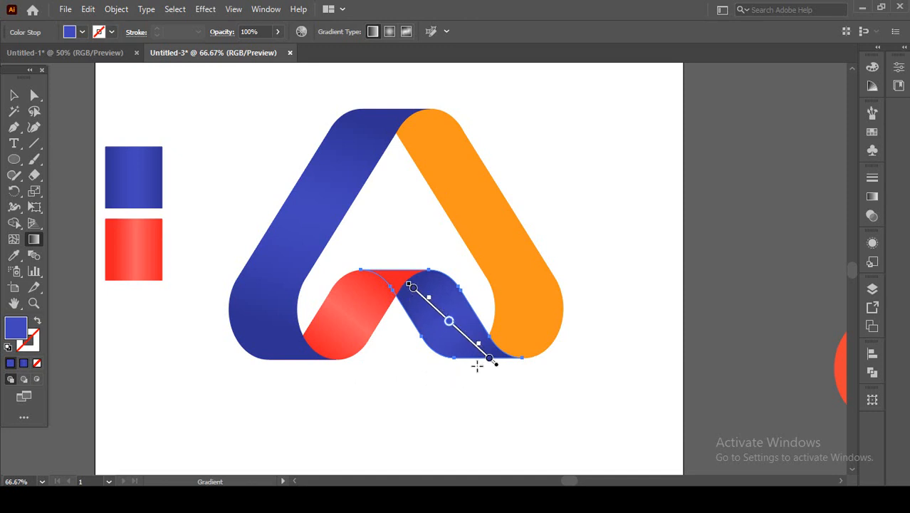
mouse_move(474, 365)
left_mouse_down()
mouse_move(412, 279)
mouse_move(476, 367)
mouse_move(467, 351)
left_mouse_up()
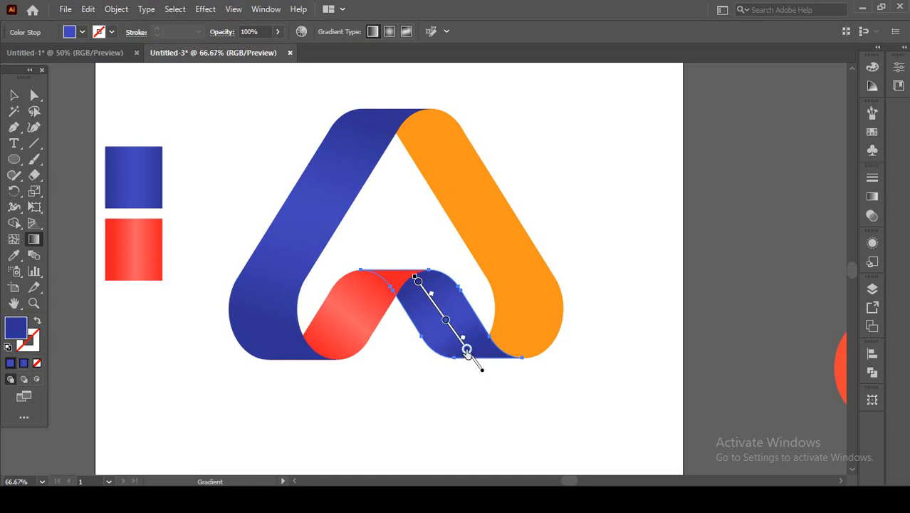
left_click(14, 95)
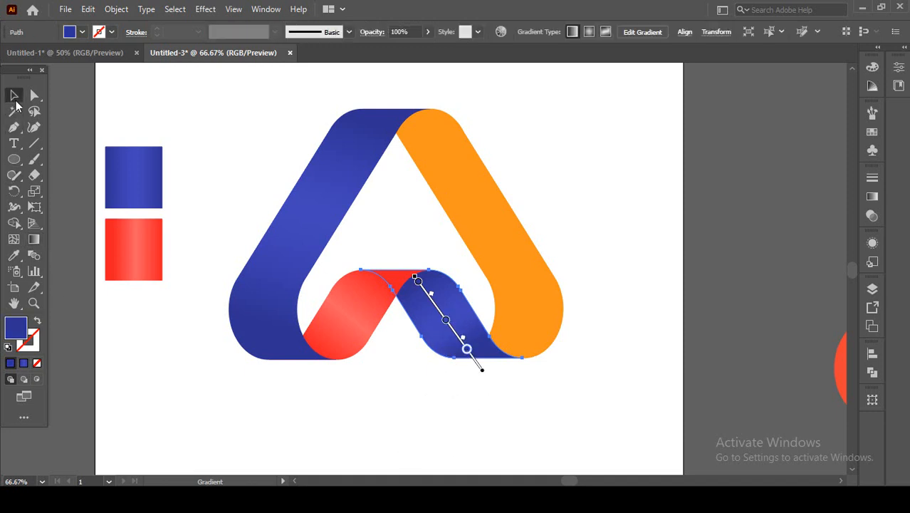
left_click(182, 376)
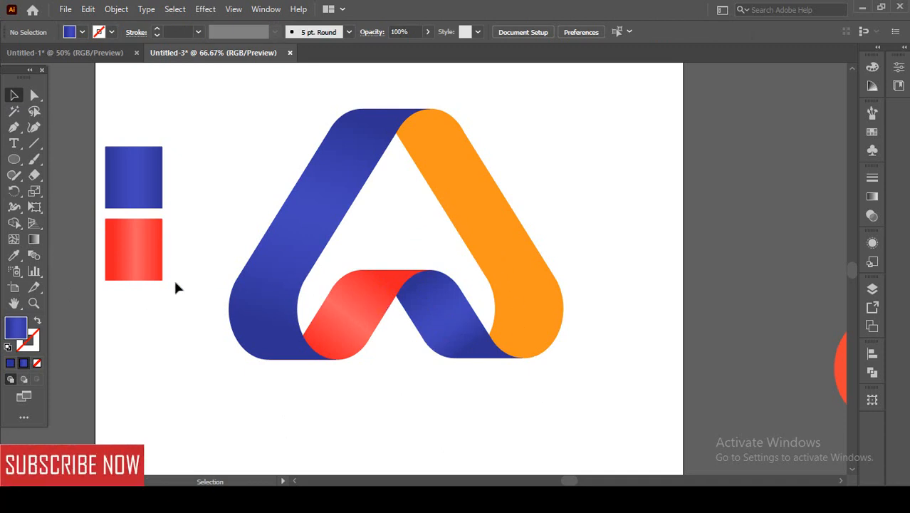
Fill the orange outer right band with the gradient sampled from the red square.
left_click(492, 233)
left_click(16, 256)
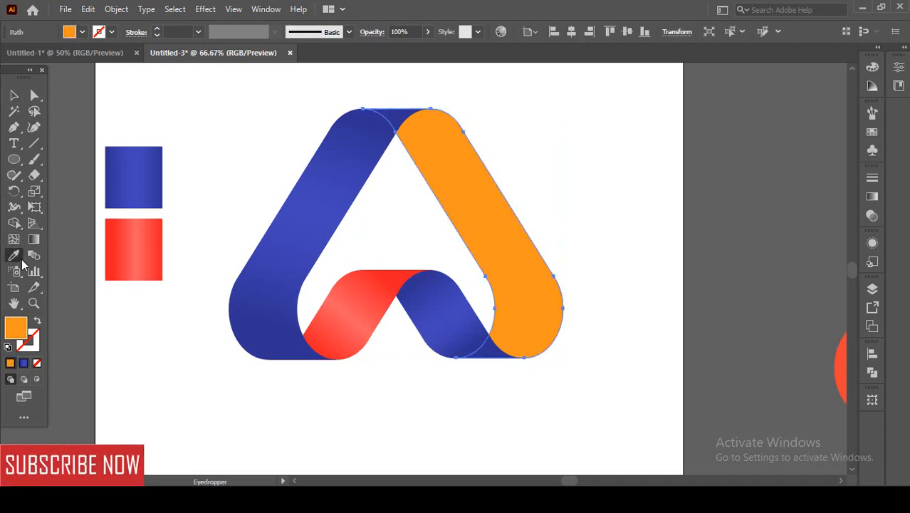
left_click(125, 248)
left_click(16, 96)
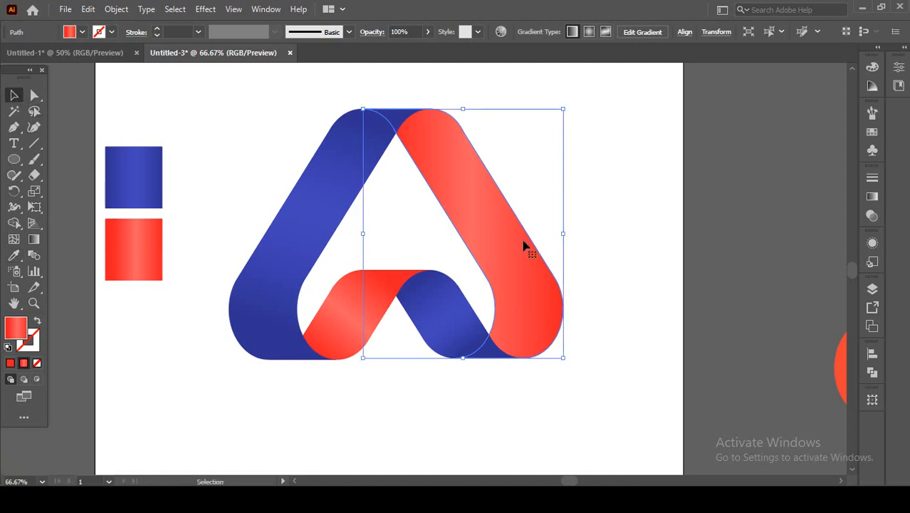
Run the outer right band's red gradient from its bottom to its top, move the lower stop to the band's bottom edge, and clear the selection.
left_click(33, 239)
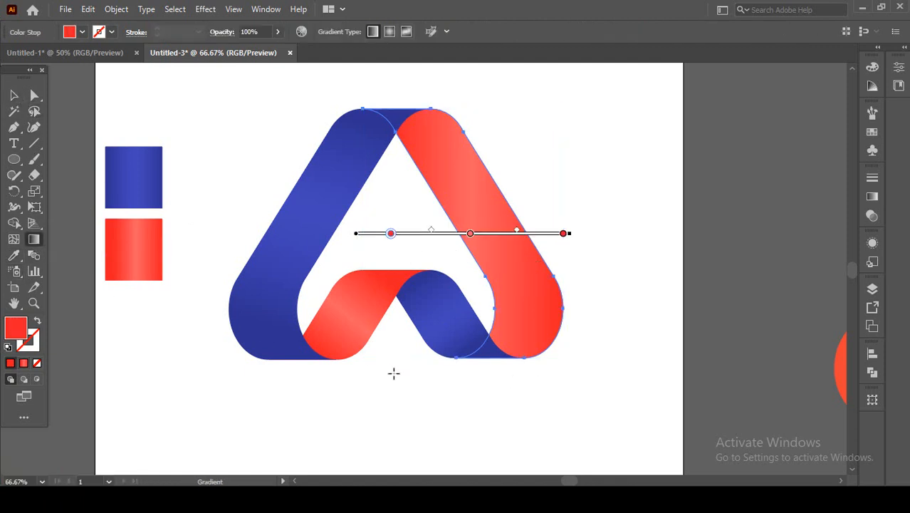
mouse_move(507, 367)
left_mouse_down()
mouse_move(427, 319)
mouse_move(449, 152)
mouse_move(430, 111)
left_mouse_up()
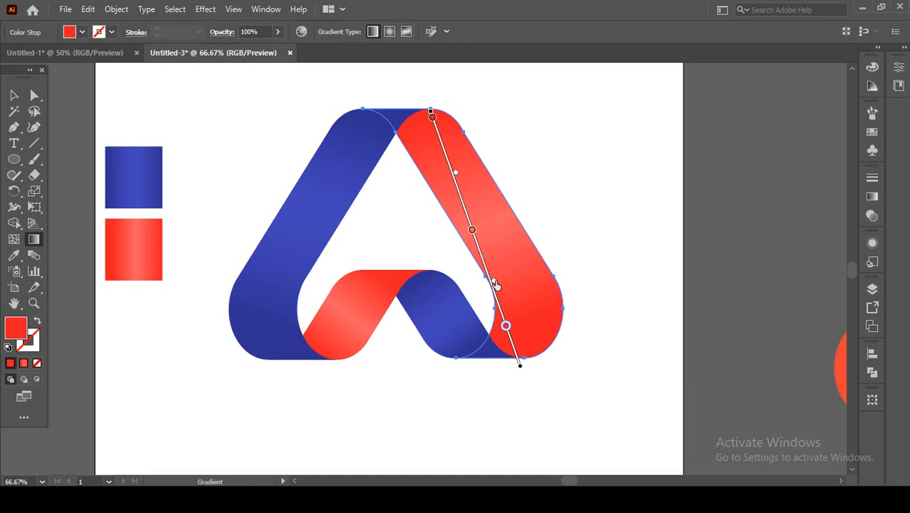
left_click_drag(507, 333, 520, 370)
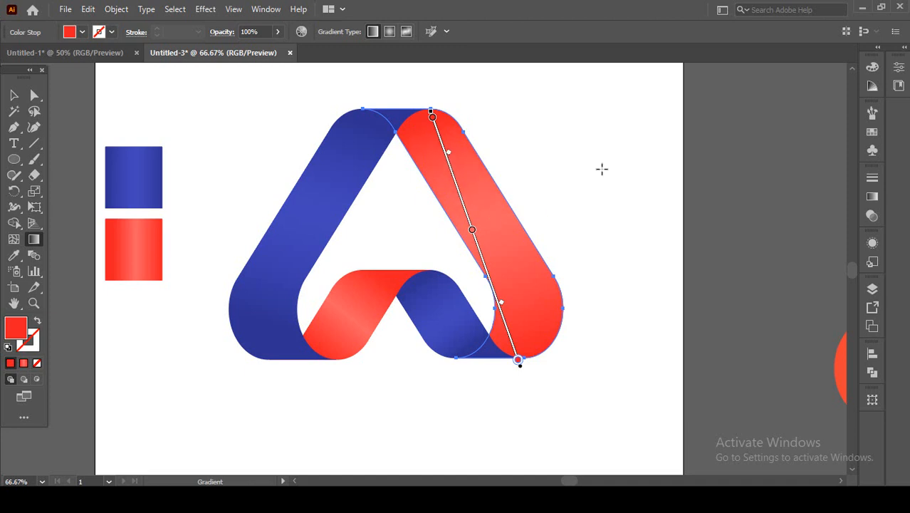
left_click(13, 95)
left_click(372, 411)
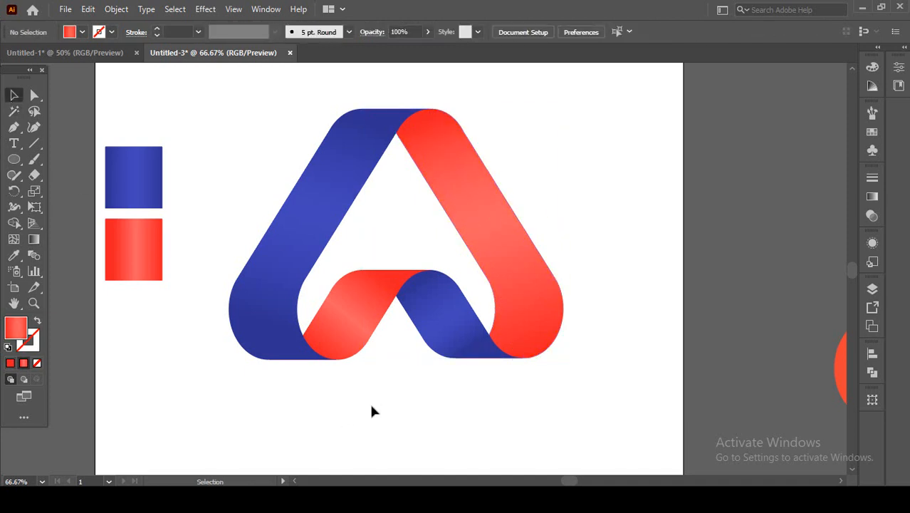
Group the four gradient bands on the artboard and move the grouped logo down and left, mostly off the artboard.
scroll(402, 378, "down", 1)
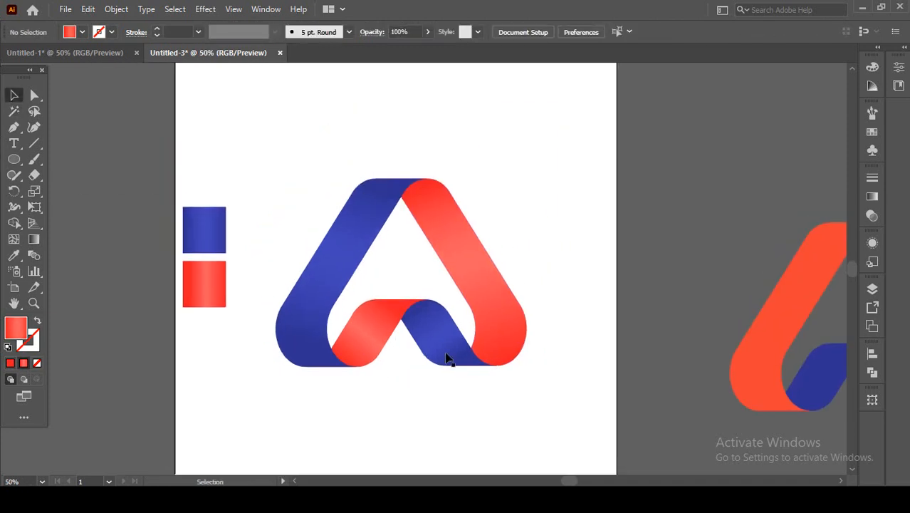
left_click_drag(292, 165, 533, 393)
right_click(490, 338)
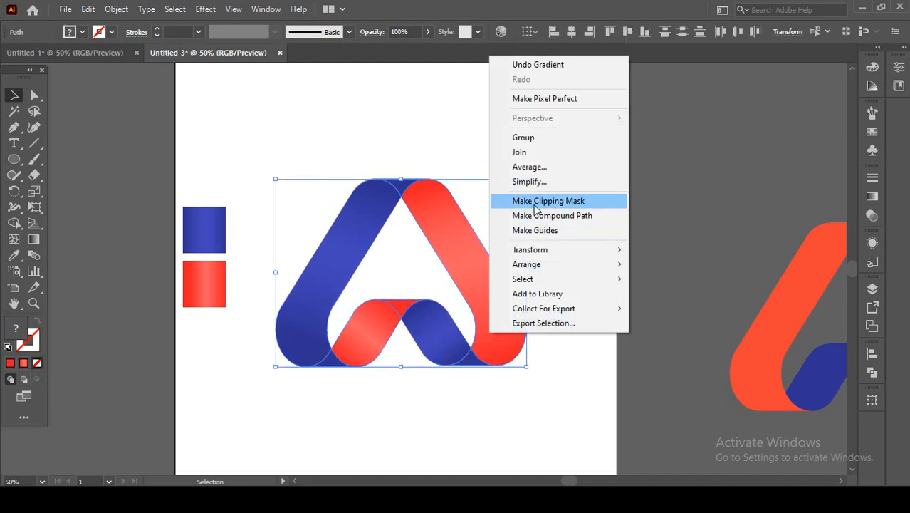
left_click(536, 139)
left_click(559, 250)
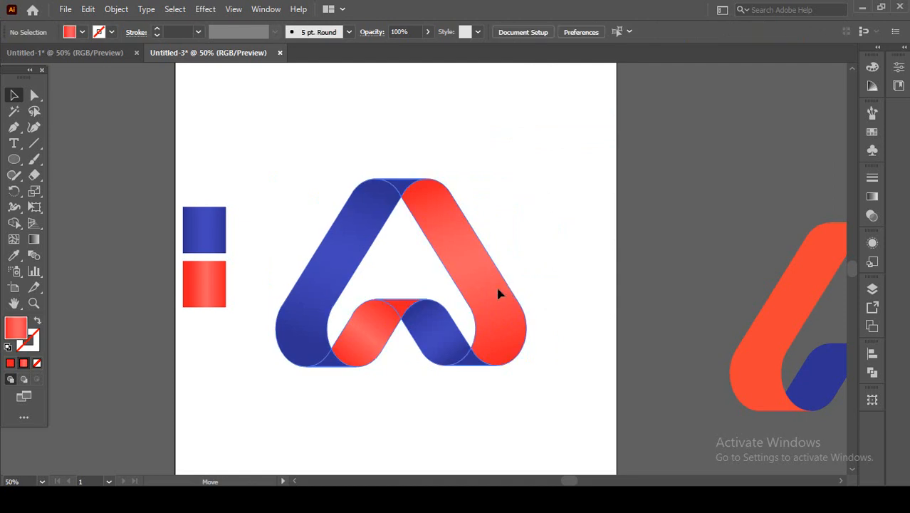
left_click_drag(497, 295, 210, 371)
left_click(522, 285)
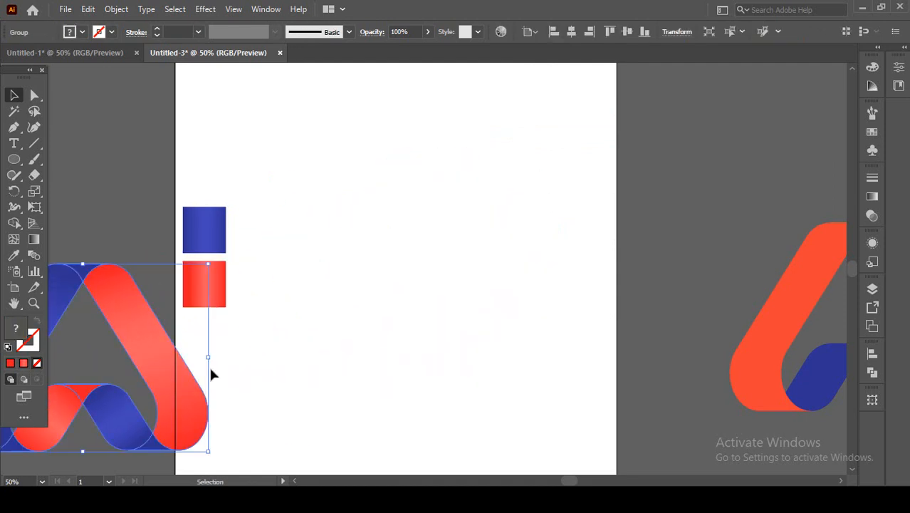
Move the spare flat-coloured copy of the ribbon logo onto the middle of the artboard and clear the selection.
left_click_drag(488, 314, 360, 334)
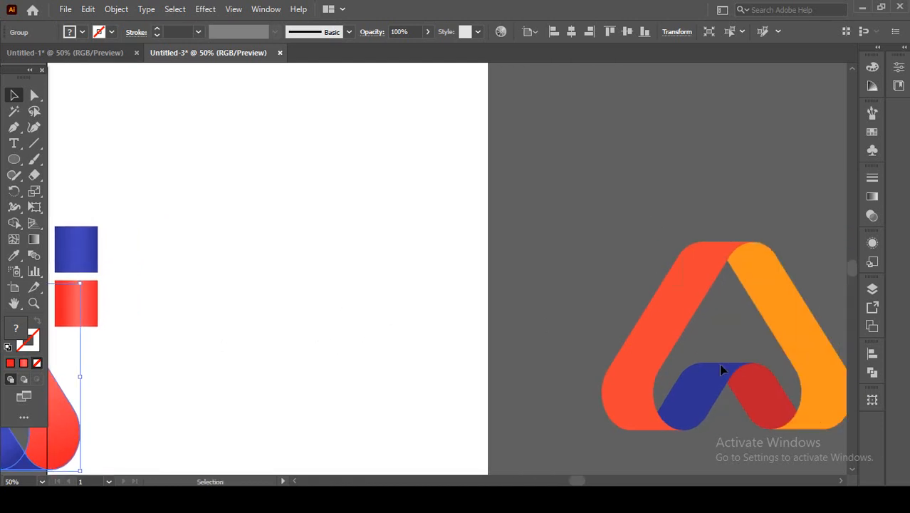
left_click_drag(814, 427, 509, 404)
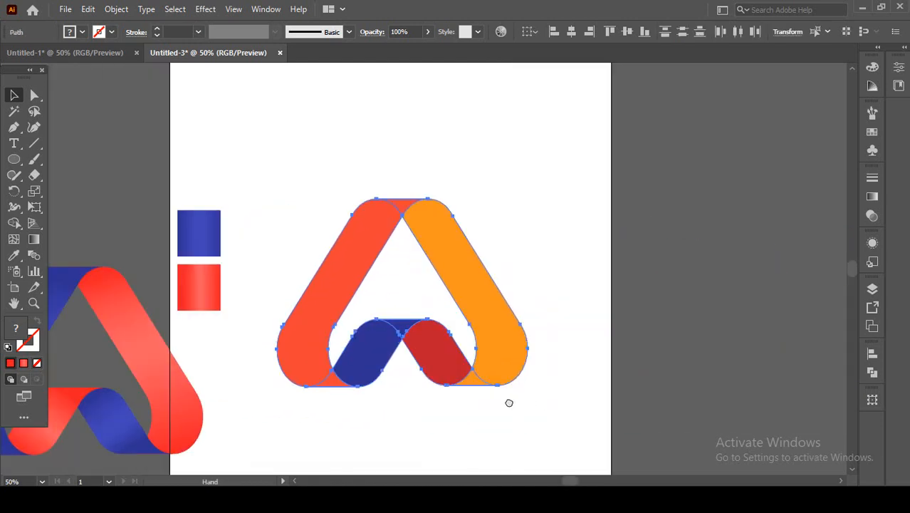
left_click(378, 426)
key("ctrl+plus")
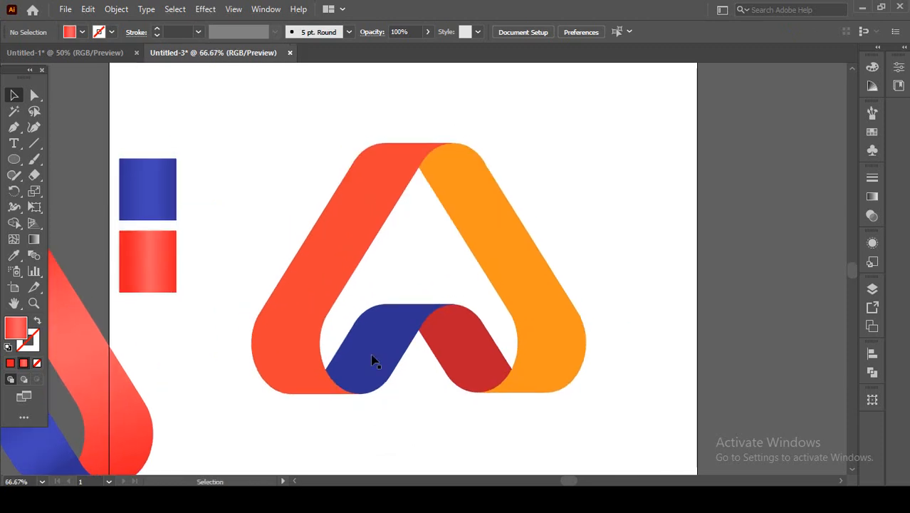
Fill the outer left band with the red square's gradient and run it from the band's bottom to its top.
left_click(473, 352)
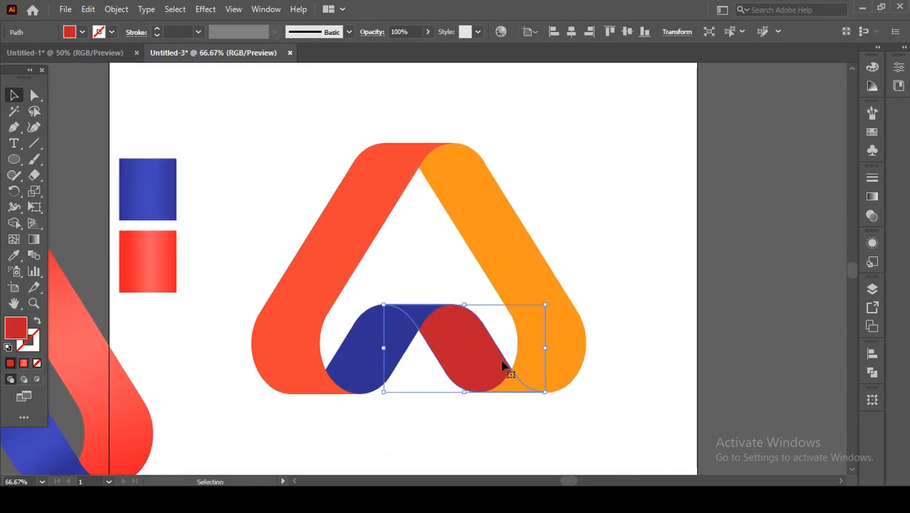
left_click(344, 274)
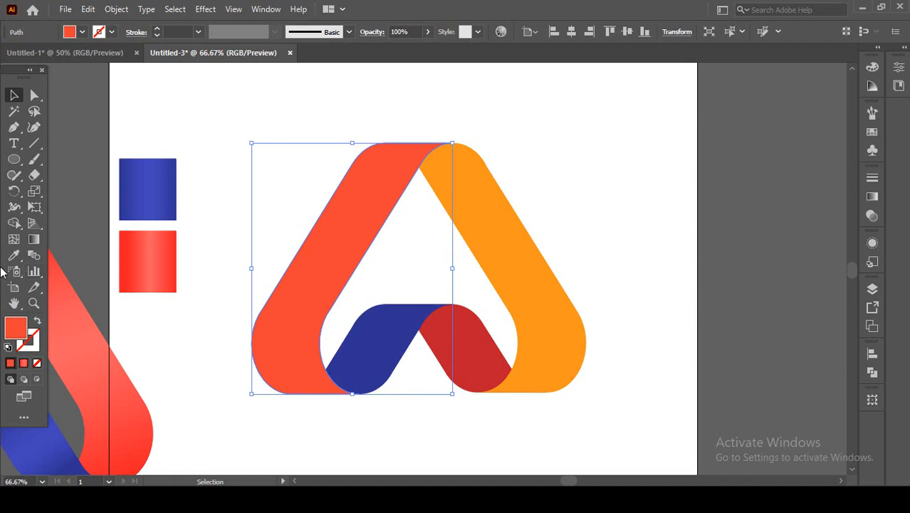
left_click(14, 255)
left_click(157, 258)
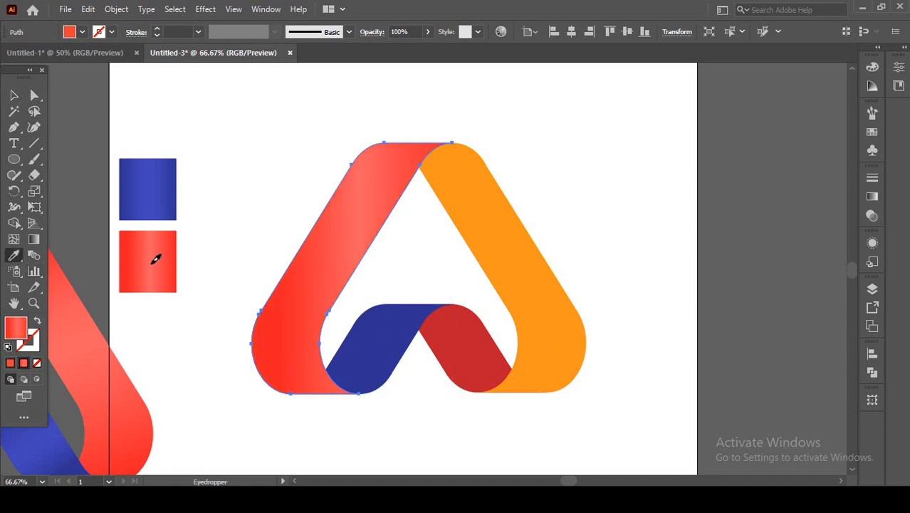
left_click(33, 239)
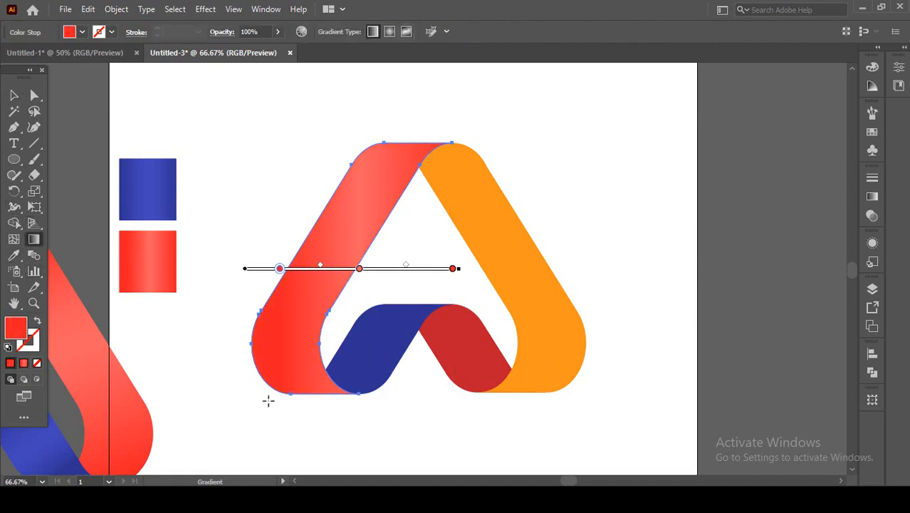
left_click_drag(285, 404, 400, 147)
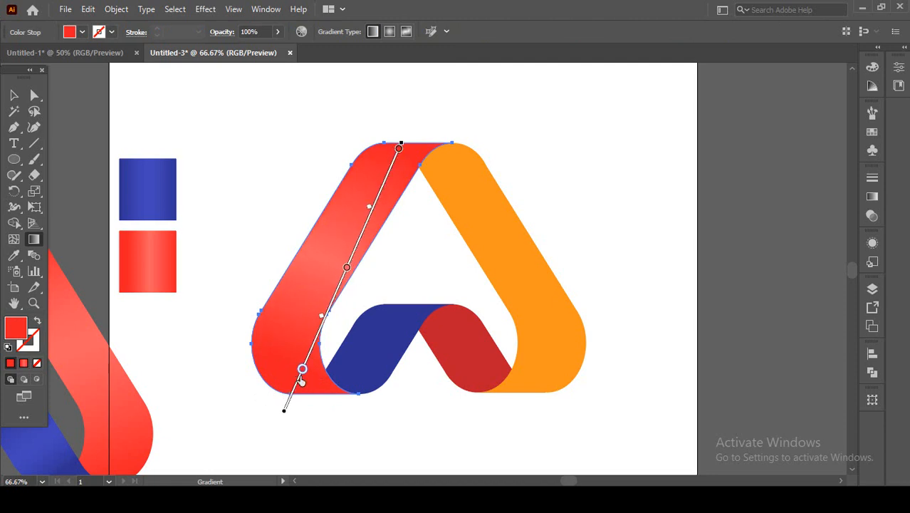
left_click_drag(314, 417, 391, 153)
left_click(14, 95)
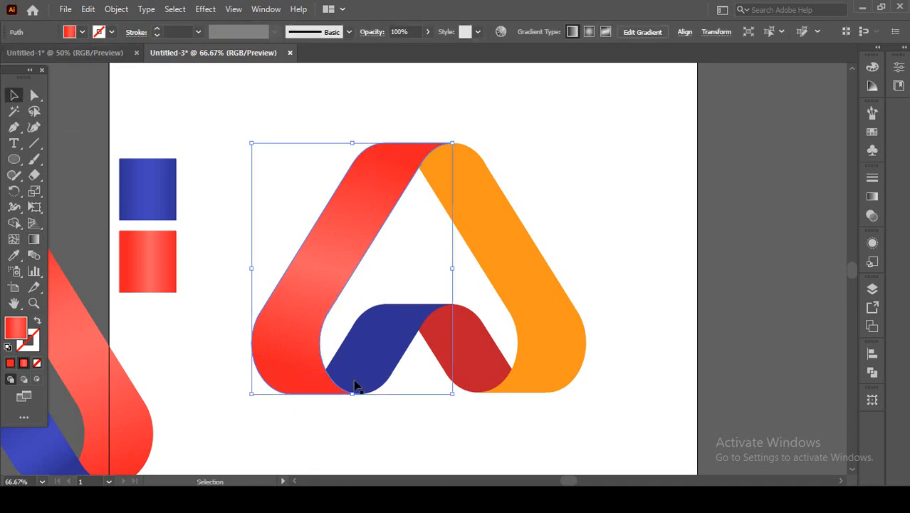
Fill the inner right band with the red square's gradient, running diagonally along the band with the lower stop at its bottom edge.
left_click(470, 347)
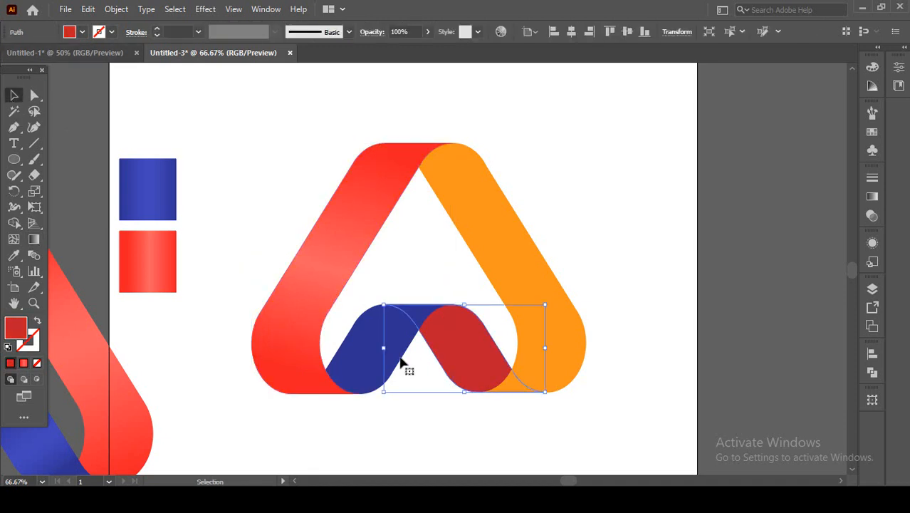
left_click(14, 254)
left_click(151, 265)
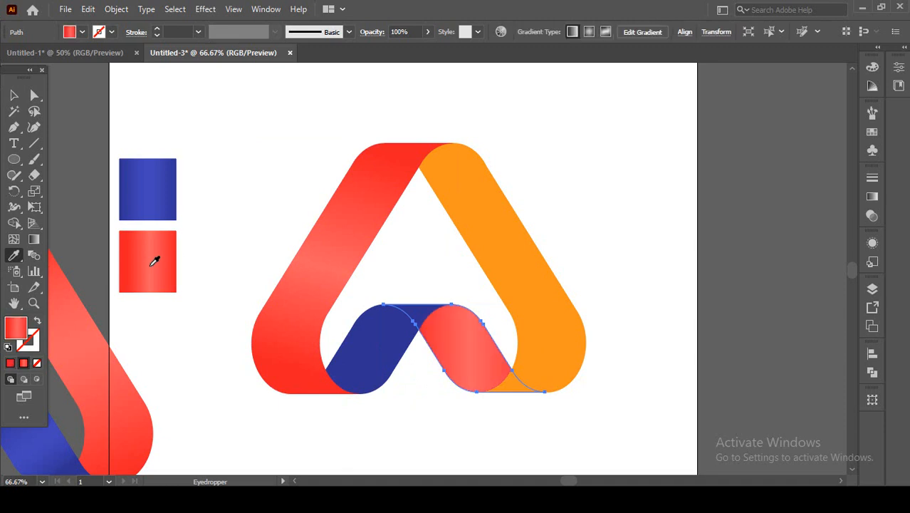
left_click(34, 239)
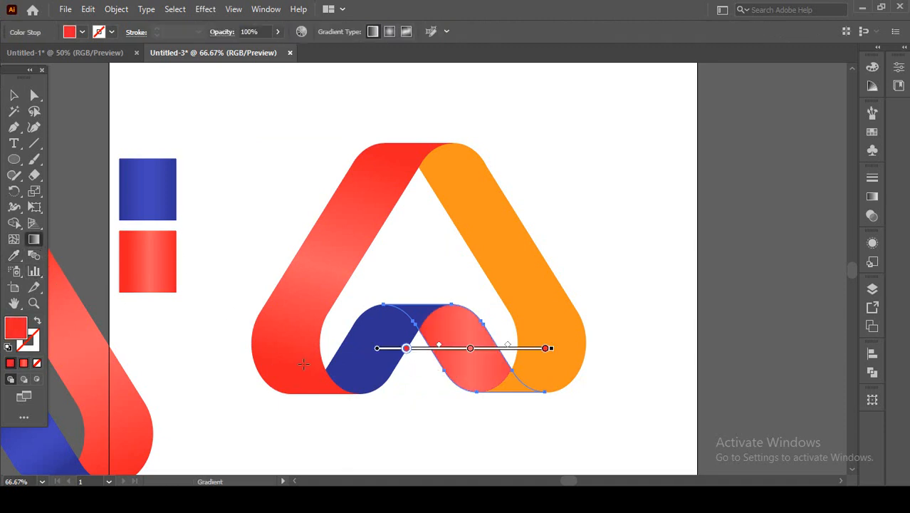
mouse_move(504, 416)
left_mouse_down()
mouse_move(443, 317)
mouse_move(449, 311)
mouse_move(453, 329)
left_mouse_up()
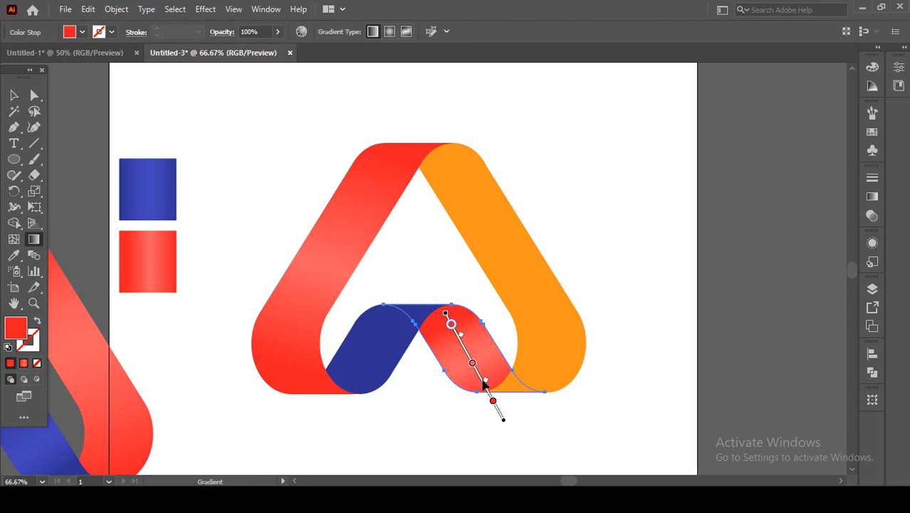
left_click_drag(492, 403, 488, 395)
left_click(14, 95)
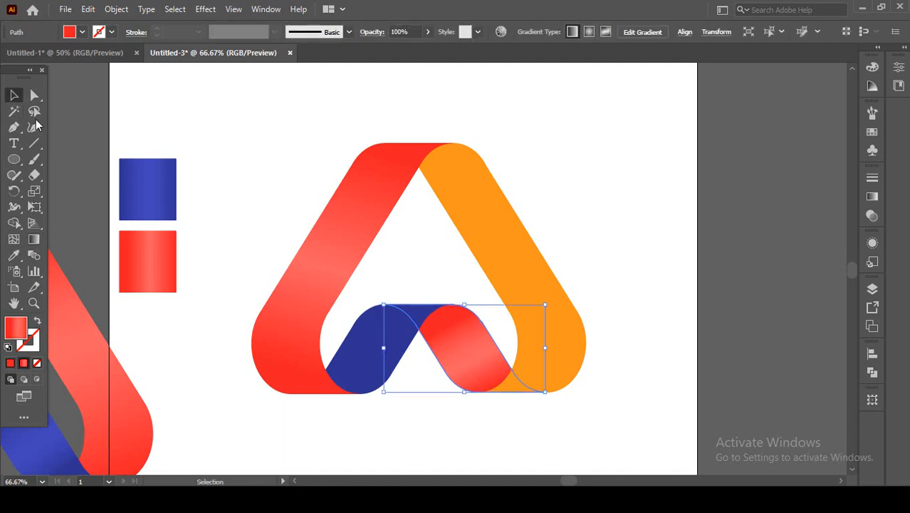
Fill the inner left band with the blue square's gradient, running diagonally upward with the lower and middle stops shifted up.
left_click(346, 329)
left_click(403, 351)
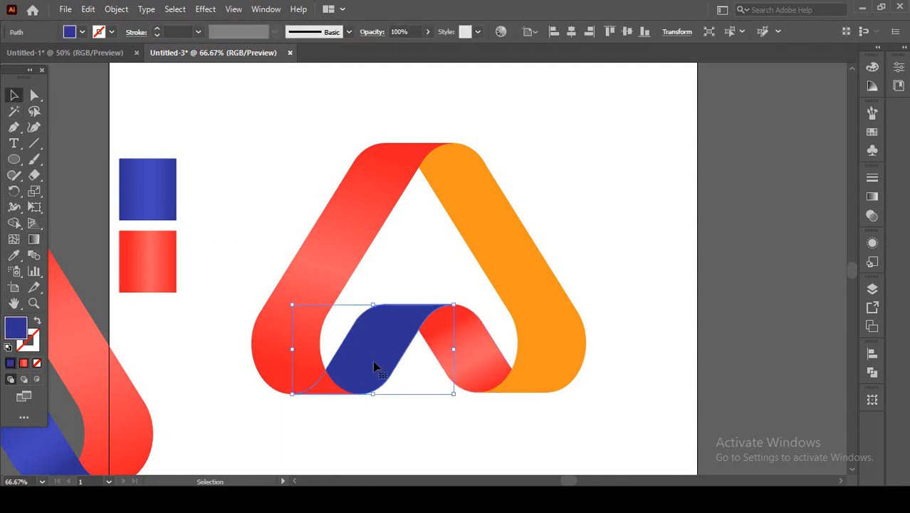
left_click(14, 255)
left_click(146, 194)
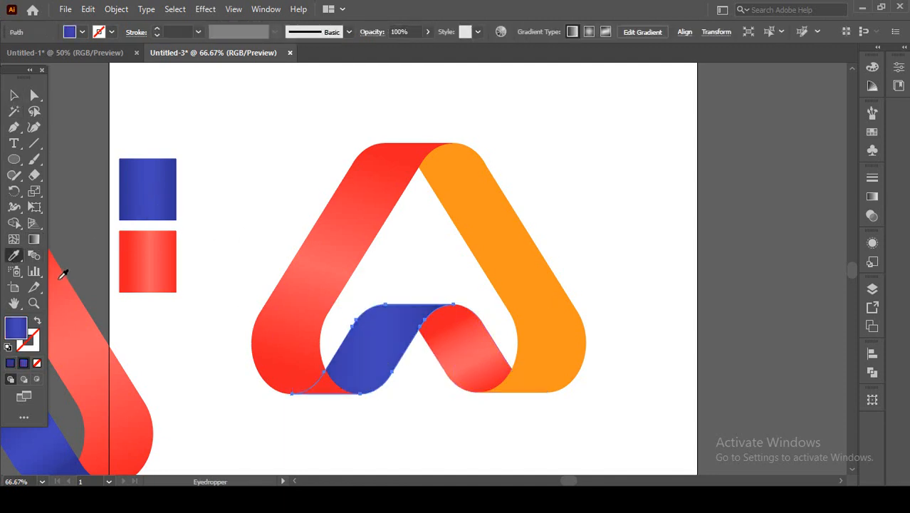
left_click(33, 239)
left_click_drag(341, 400, 396, 310)
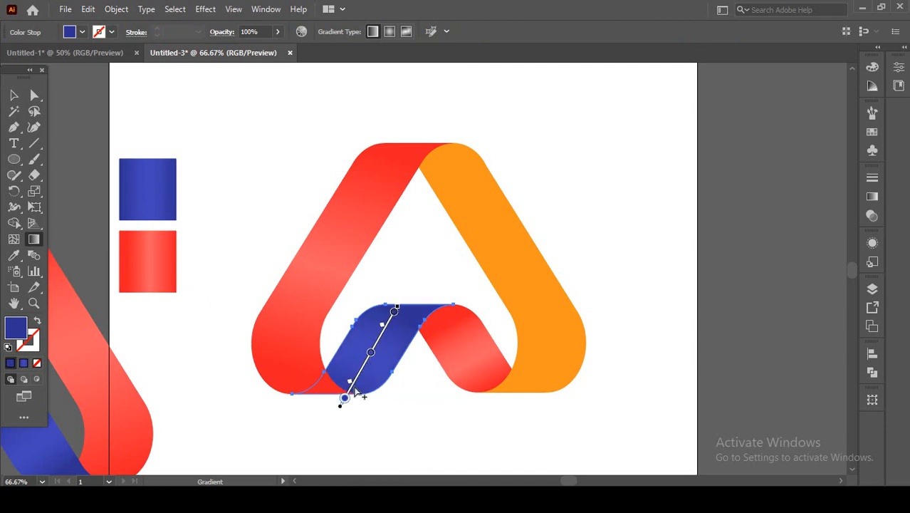
left_click_drag(344, 403, 372, 348)
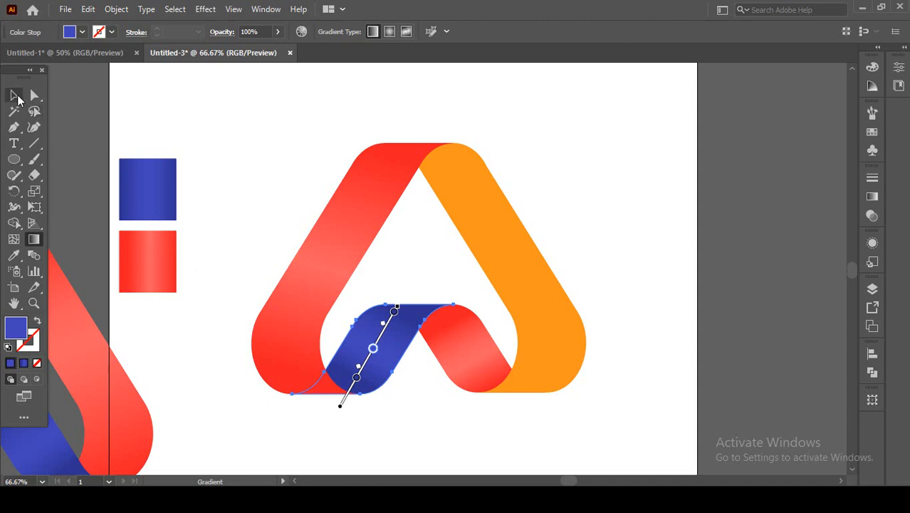
left_click(16, 95)
Fill the orange outer right band with the blue square's gradient, running from bottom to top with the lower stop shifted upward.
left_click(545, 300)
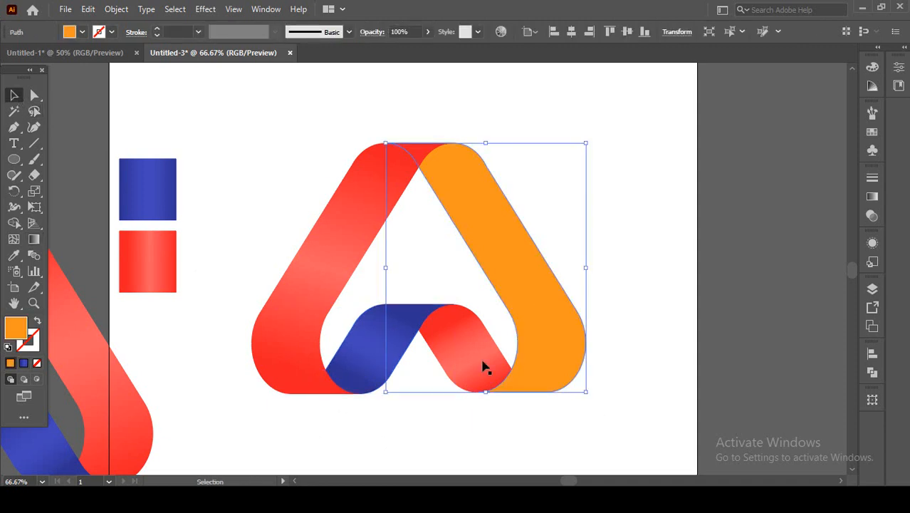
left_click(13, 255)
left_click(146, 193)
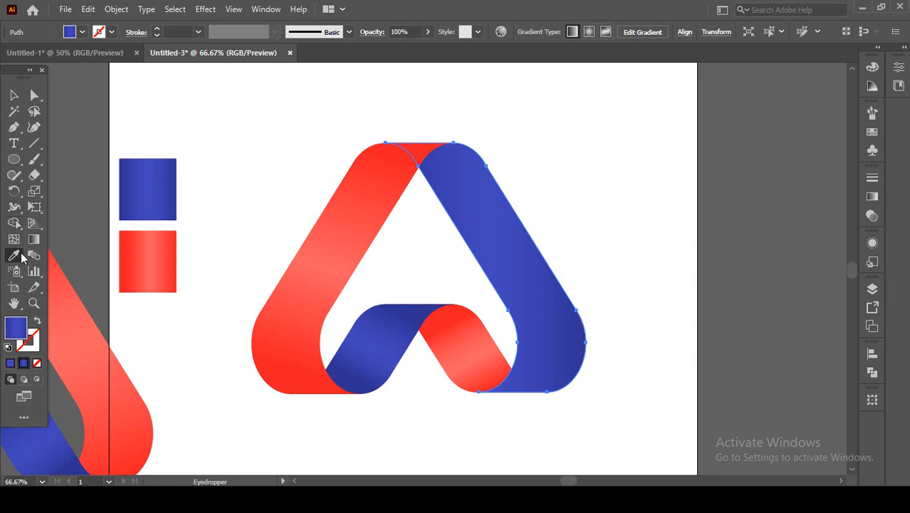
left_click(34, 239)
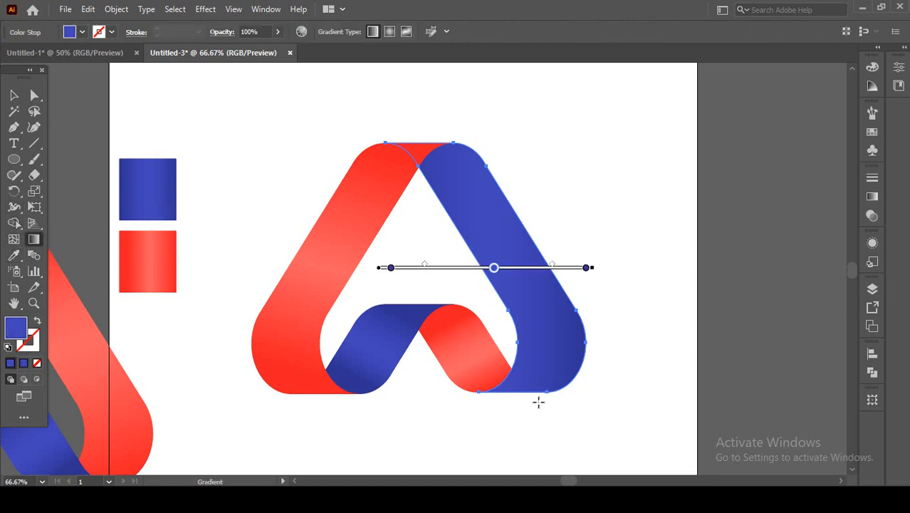
mouse_move(534, 400)
left_mouse_down()
mouse_move(488, 228)
mouse_move(457, 169)
left_mouse_up()
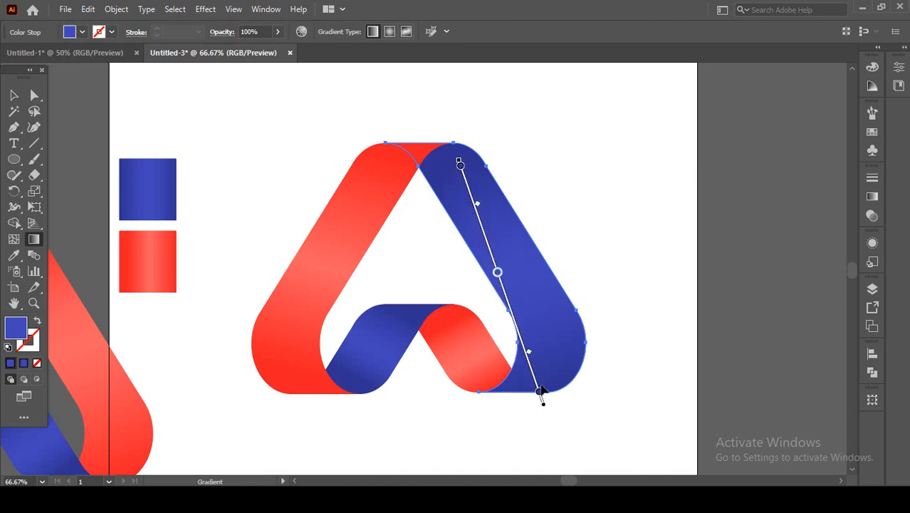
left_click_drag(540, 393, 529, 361)
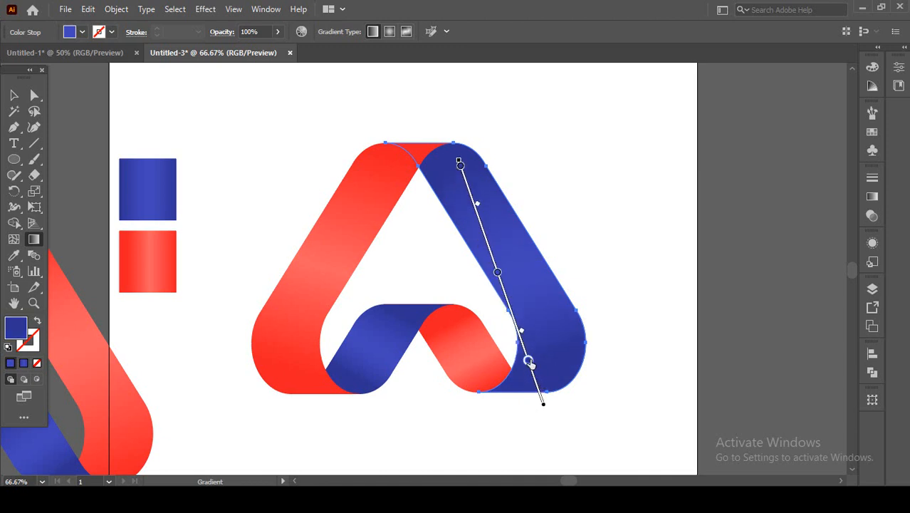
left_click(292, 228)
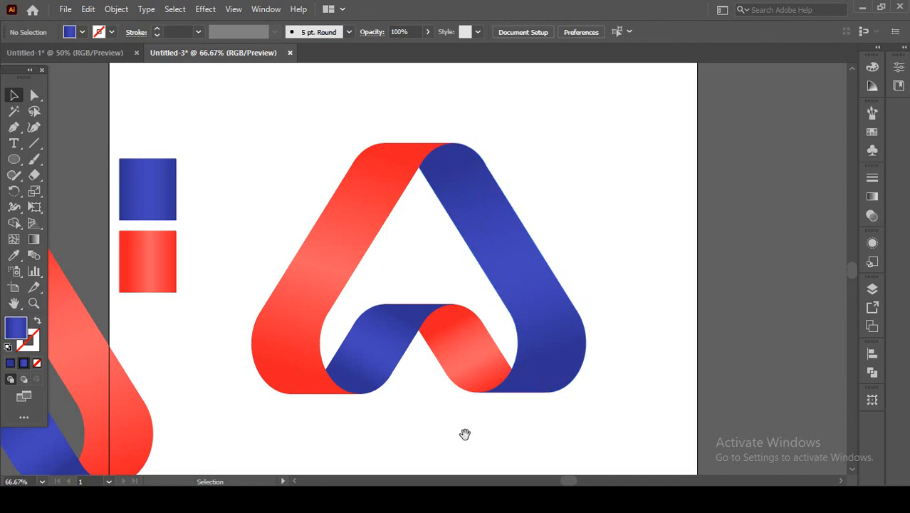
Move the blue and red gradient squares off the artboard, up and to its left.
left_click_drag(464, 433, 535, 438)
left_click_drag(223, 281, 119, 161)
key("ctrl+minus")
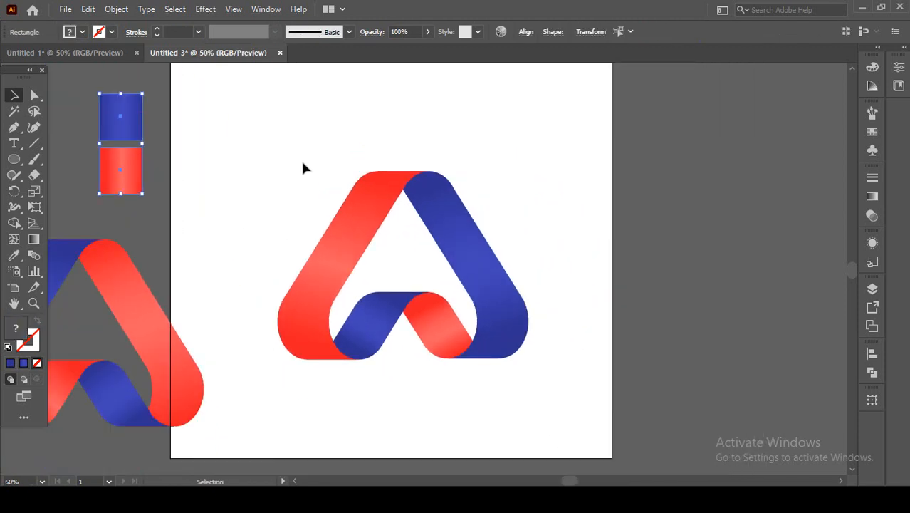
Group the four bands of the recoloured logo, then scale the group down and place it in the artboard's upper half.
left_click_drag(301, 158, 514, 376)
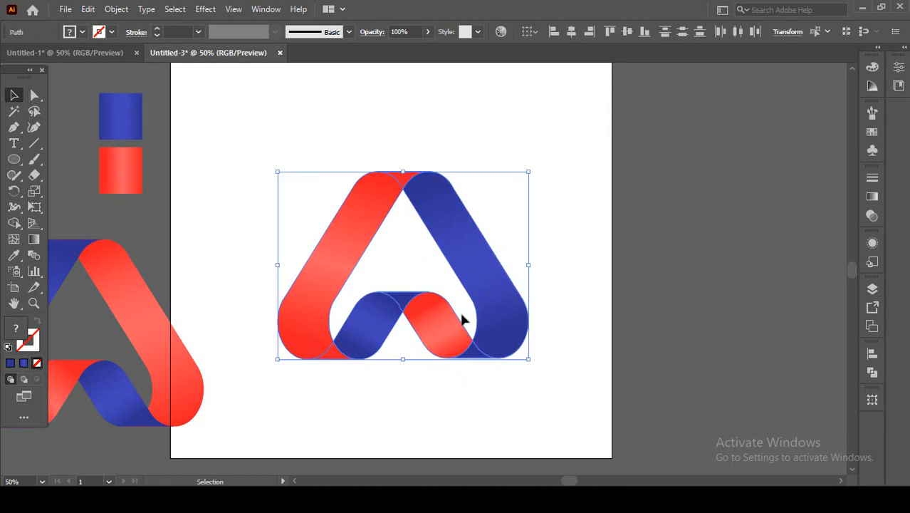
right_click(463, 321)
left_click(506, 118)
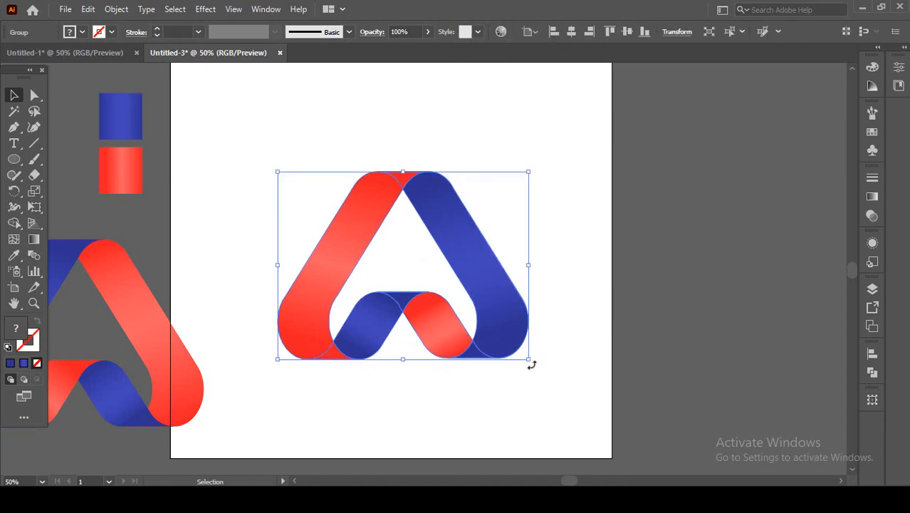
left_click_drag(530, 361, 498, 331)
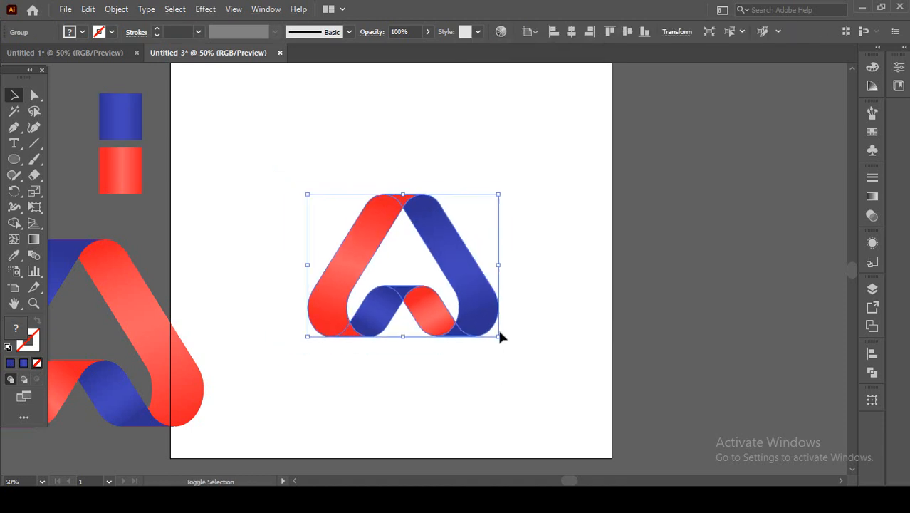
left_click_drag(466, 301, 458, 215)
Bring the first grouped gradient logo onto the artboard below the second one, scaled down to a similar size, and clear the selection.
left_click_drag(291, 378, 352, 361)
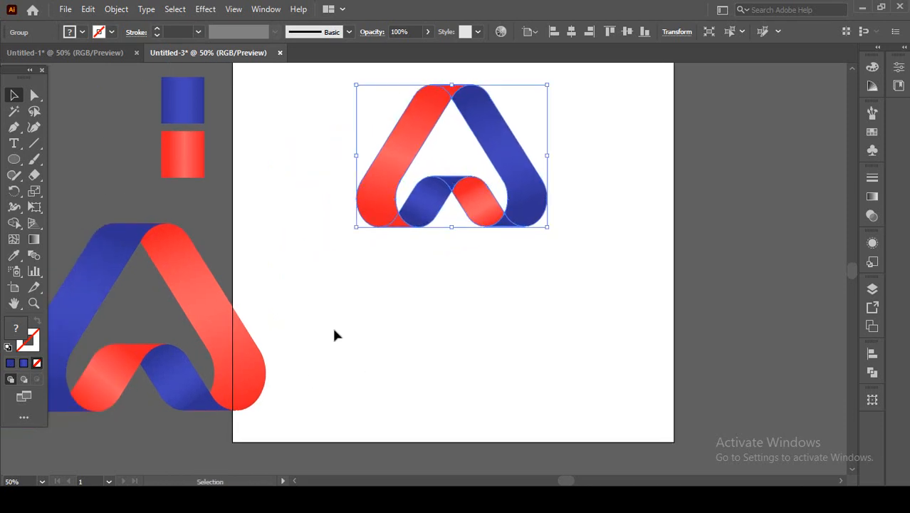
left_click_drag(253, 384, 565, 389)
left_click(591, 406)
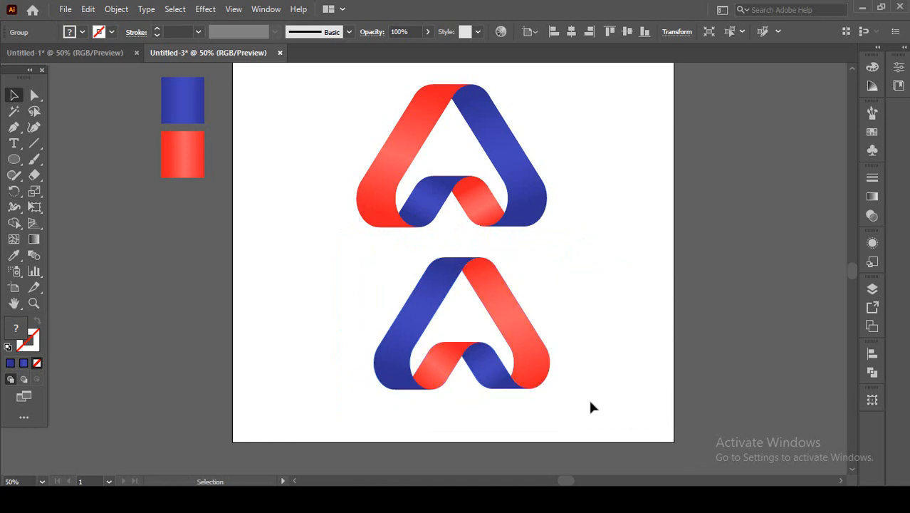
scroll(528, 376, "right", 2)
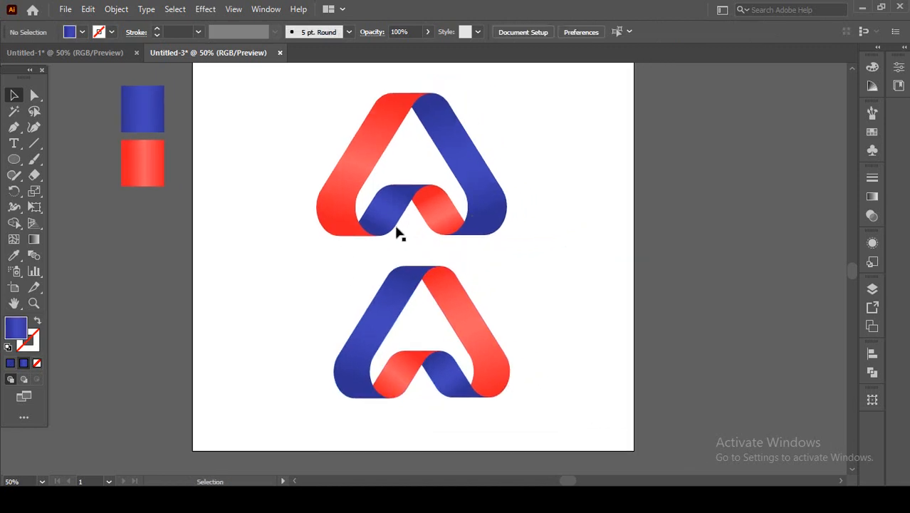